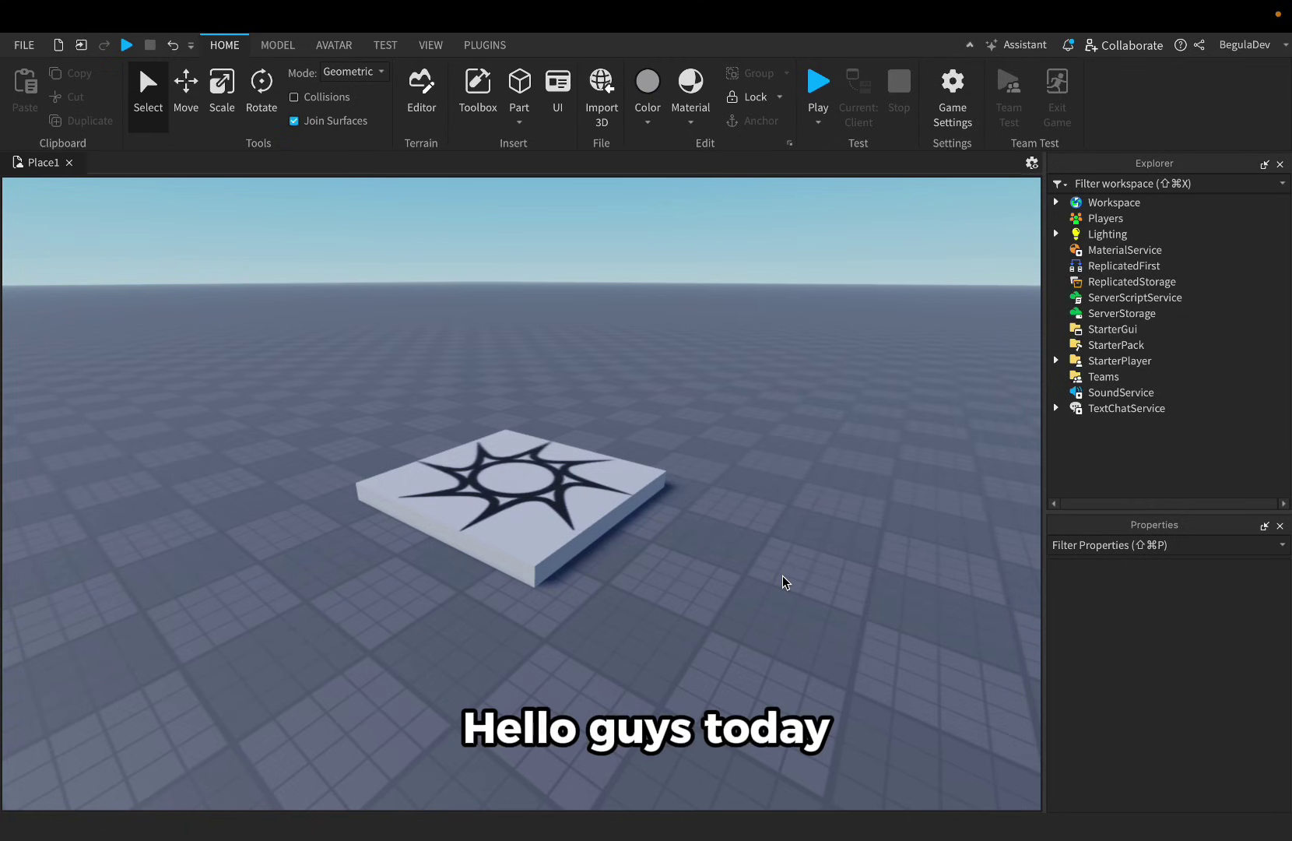
scroll(783, 582, "up", 4)
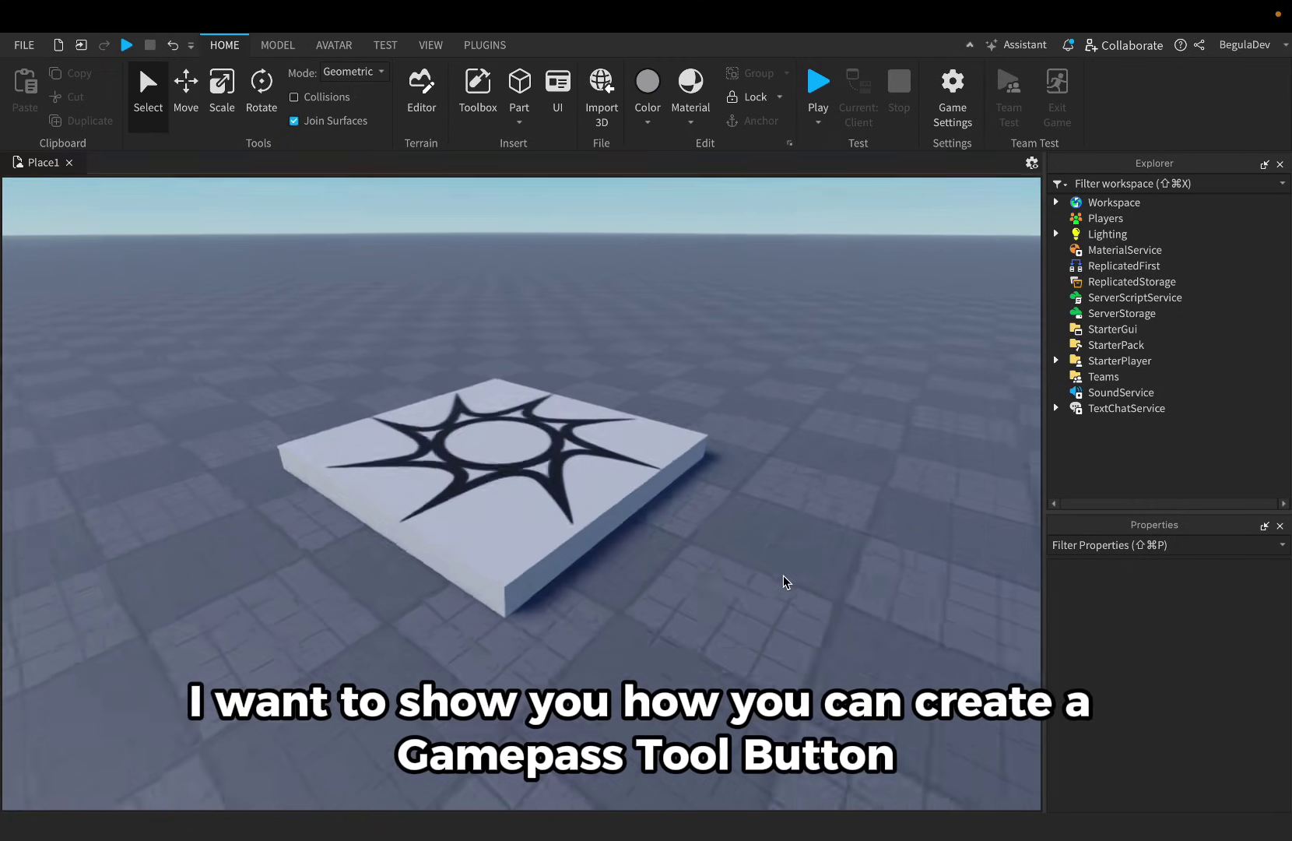
scroll(783, 576, "down", 3)
scroll(684, 534, "up", 2)
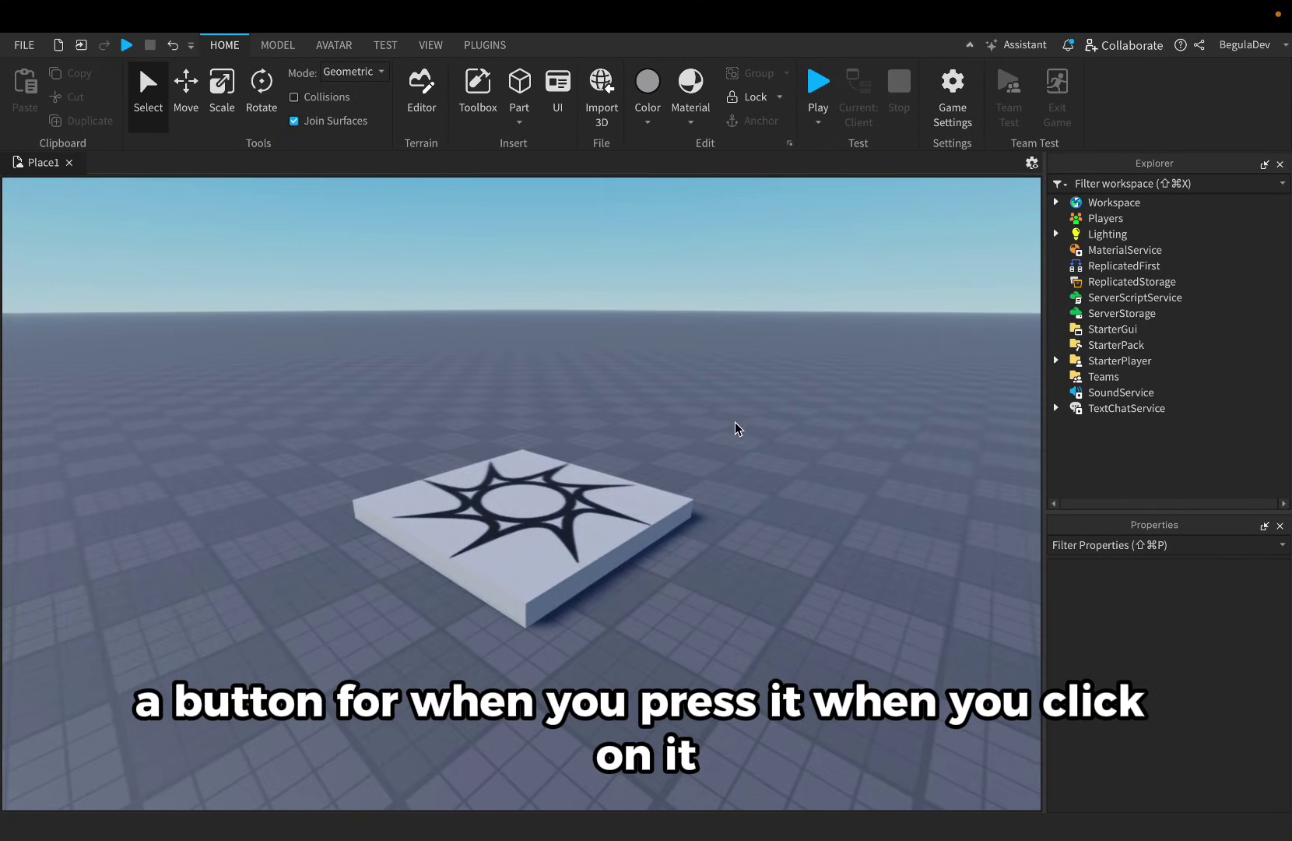
mouse_move(741, 450)
left_mouse_down()
mouse_move(799, 476)
mouse_move(724, 434)
left_mouse_up()
scroll(724, 433, "down", 2)
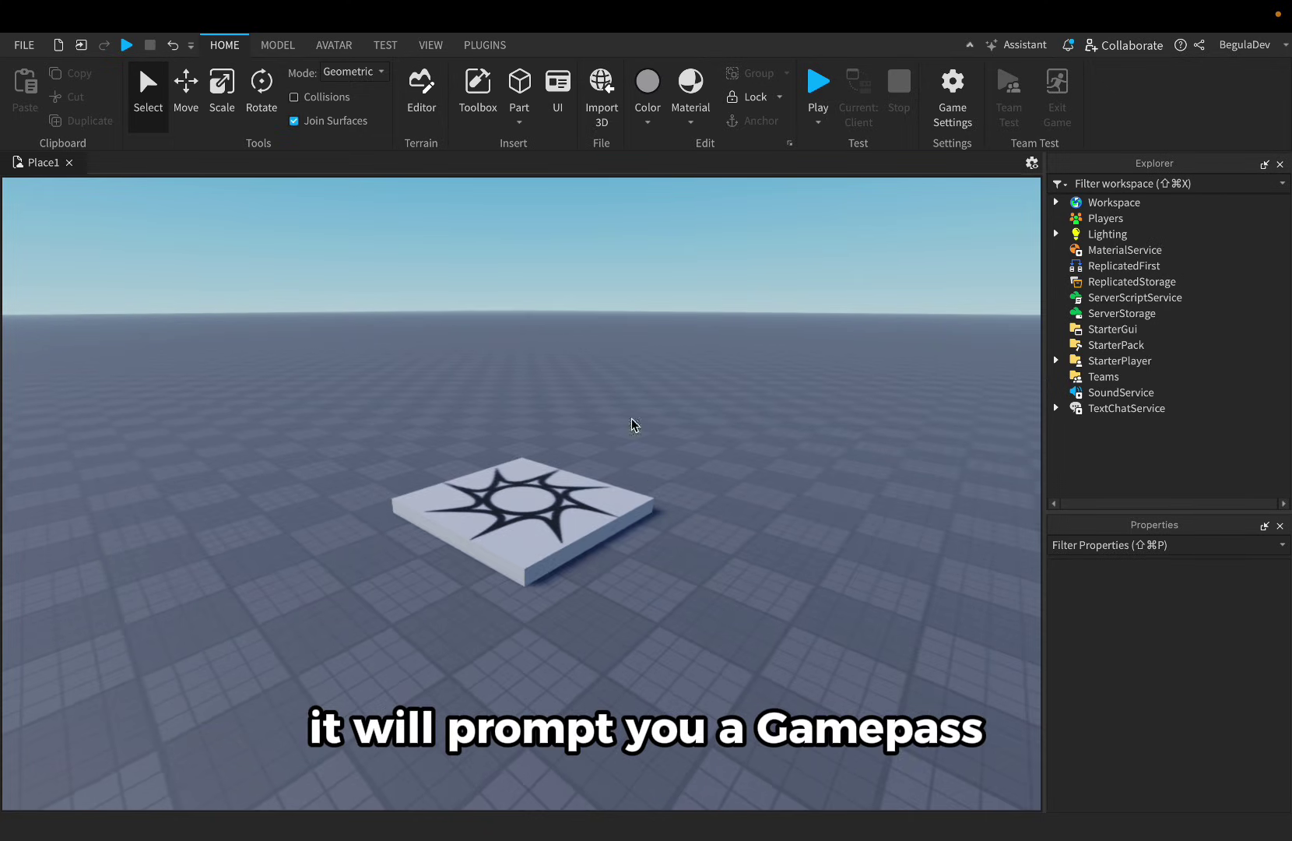
scroll(738, 470, "up", 3)
scroll(681, 419, "down", 3)
scroll(681, 419, "up", 3)
right_click_drag(681, 419, 677, 386)
scroll(679, 386, "down", 3)
scroll(678, 387, "up", 3)
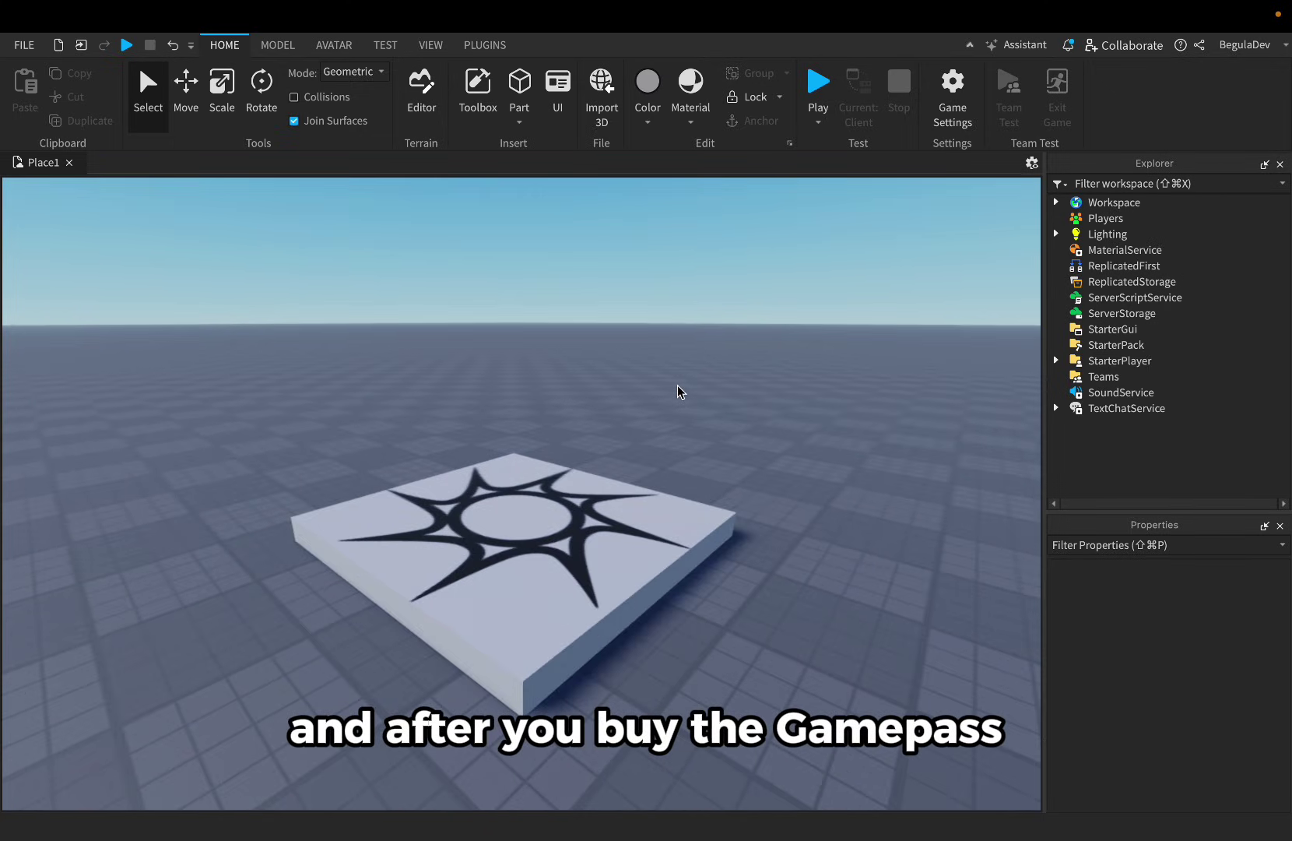
scroll(677, 391, "down", 3)
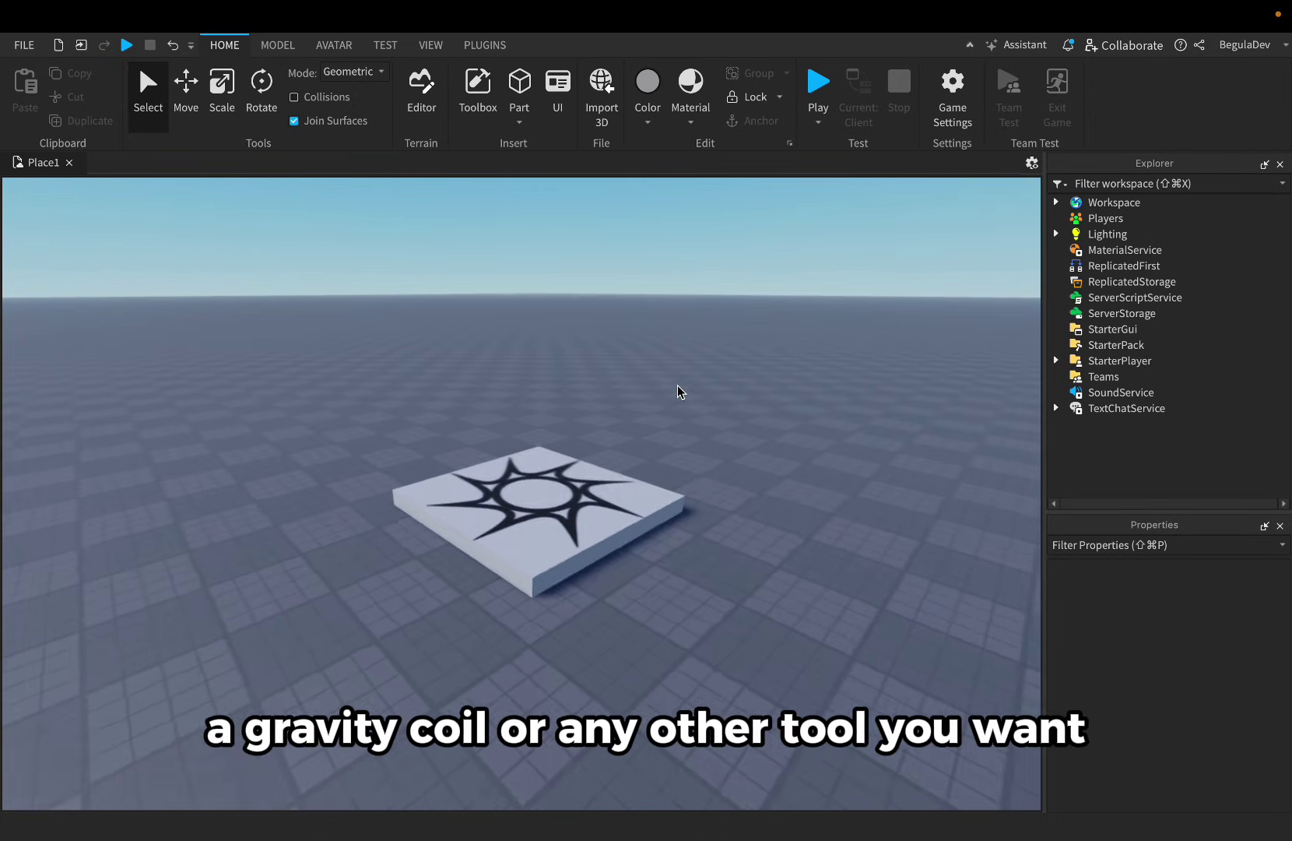
scroll(678, 391, "up", 3)
scroll(678, 392, "down", 4)
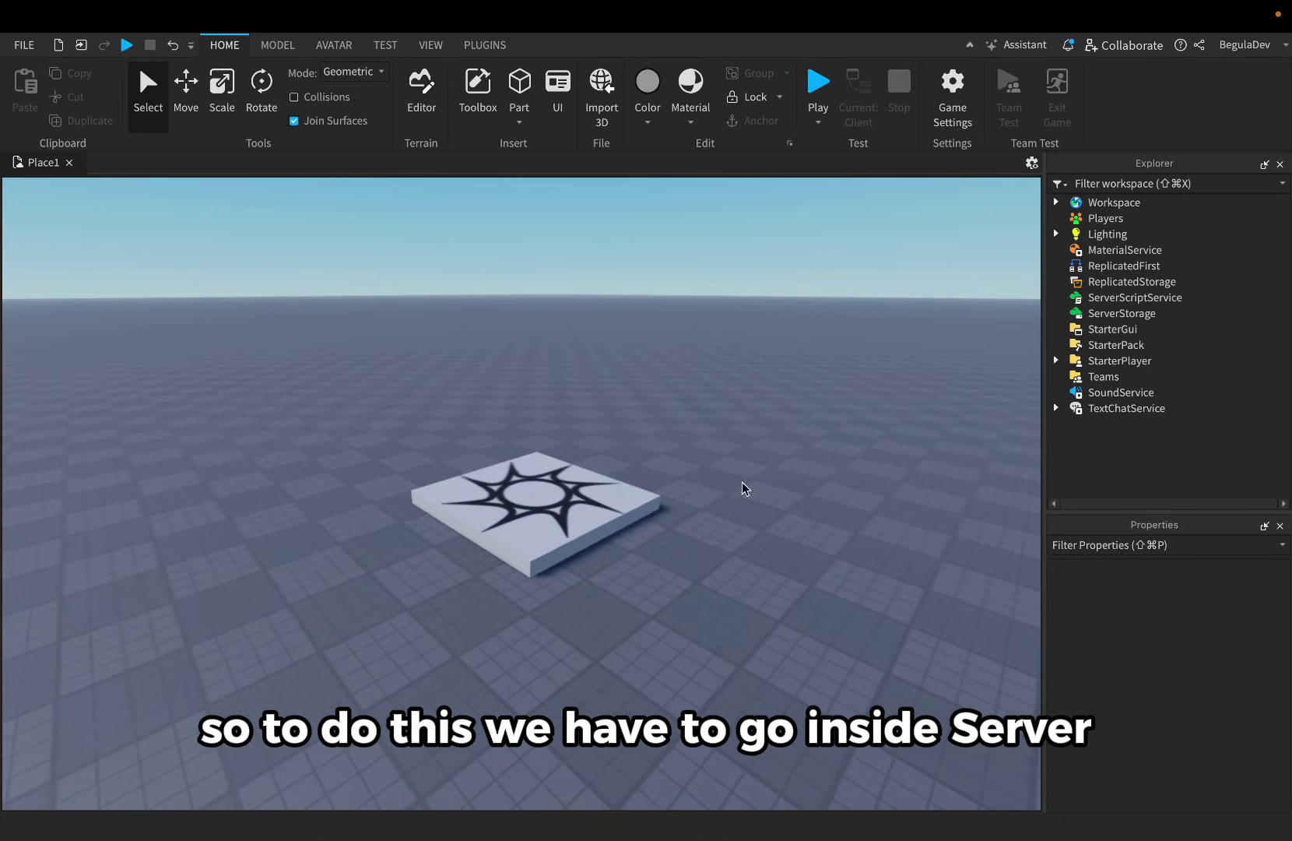
Step: Add a new Script to ServerScriptService and name it GamepassToolService
left_click(1194, 297)
left_click(1085, 363)
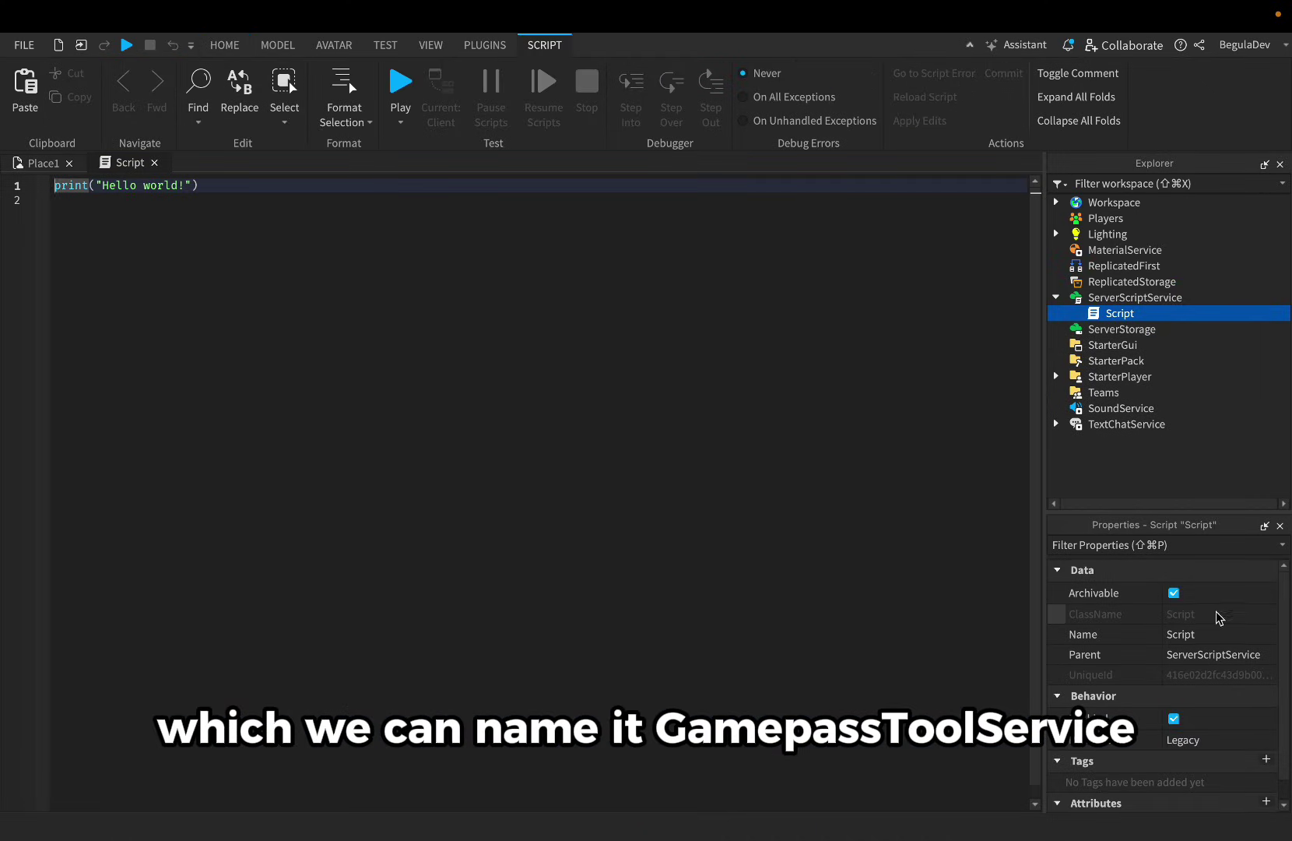
left_click(1212, 626)
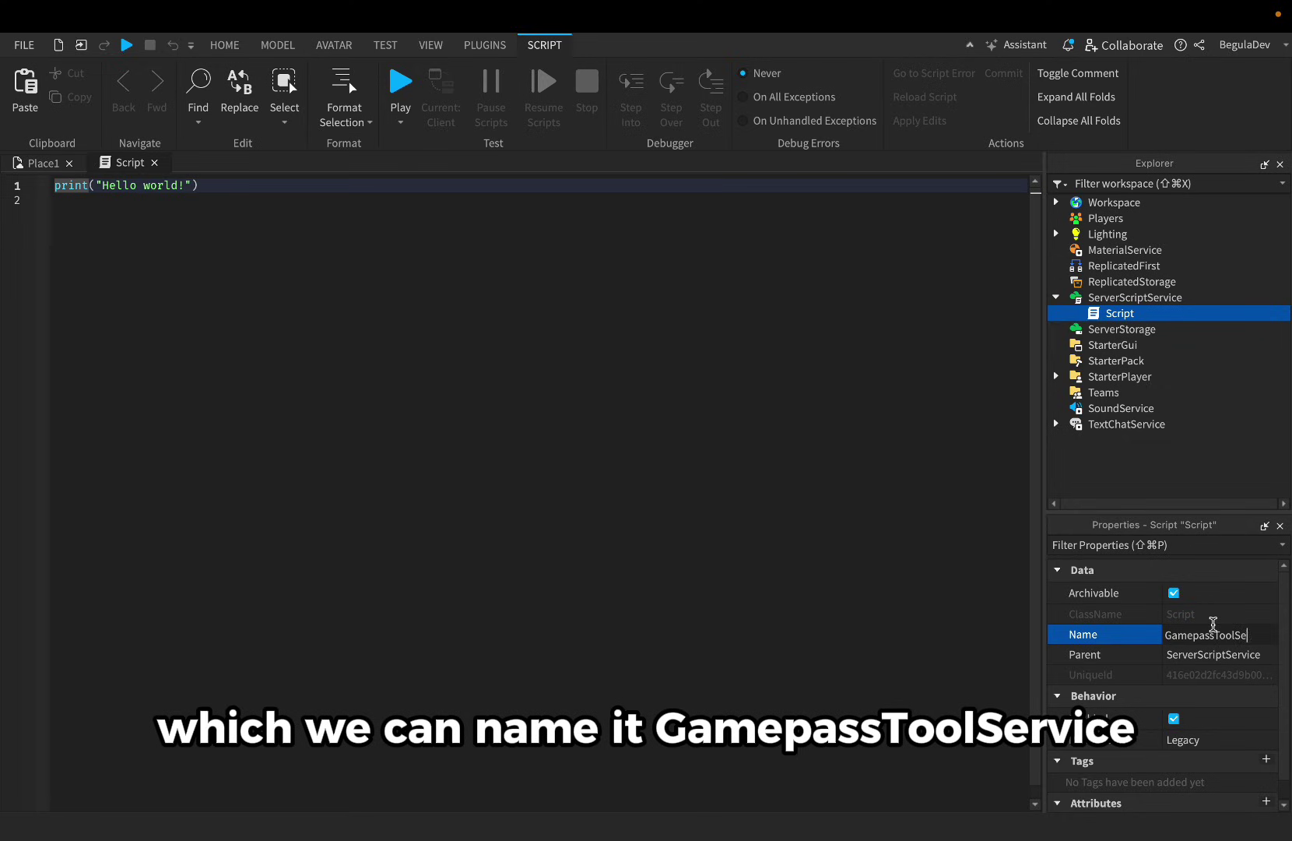
type("GamepassToolService")
key("Return")
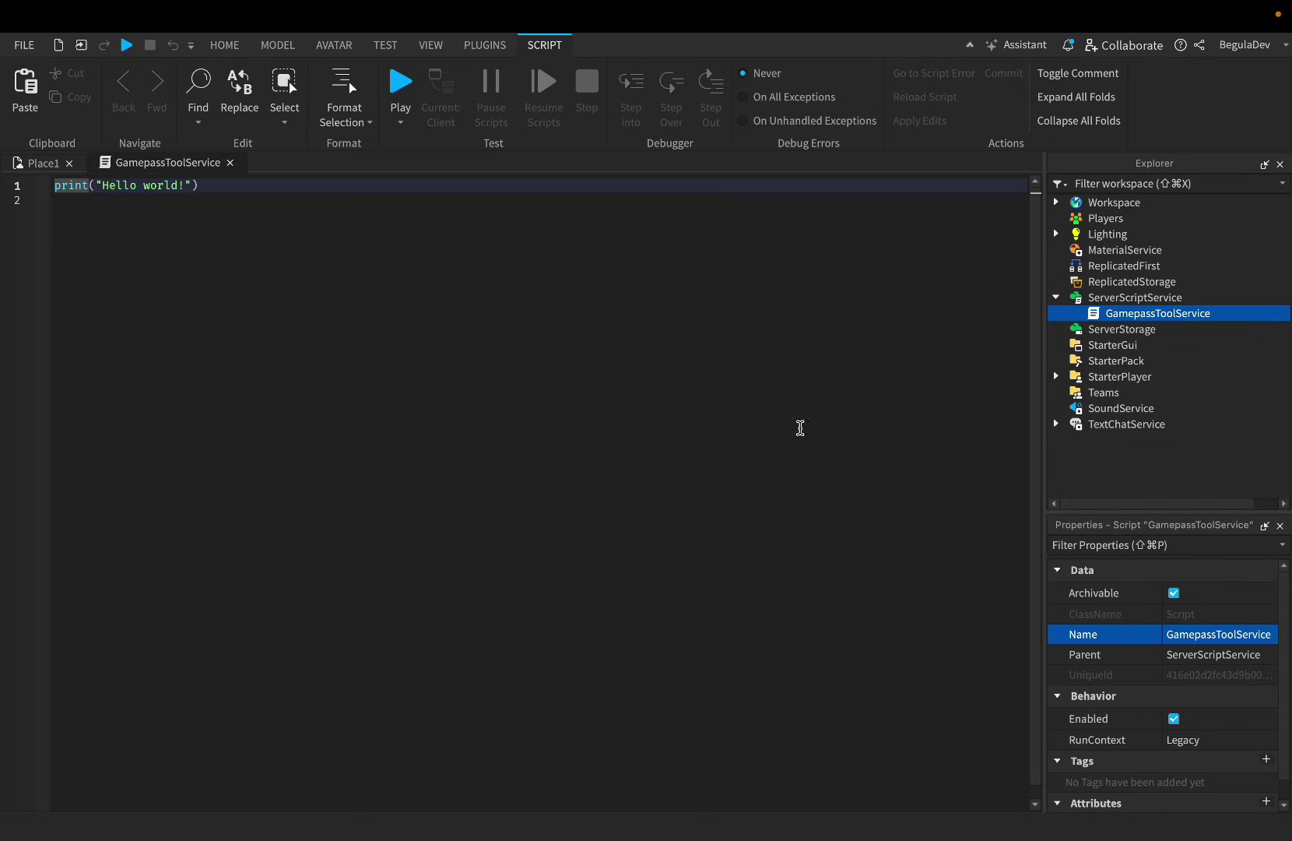
Step: Replace the script's default code with local Players = game:GetService("Players")
left_click_drag(207, 216, 2, 162)
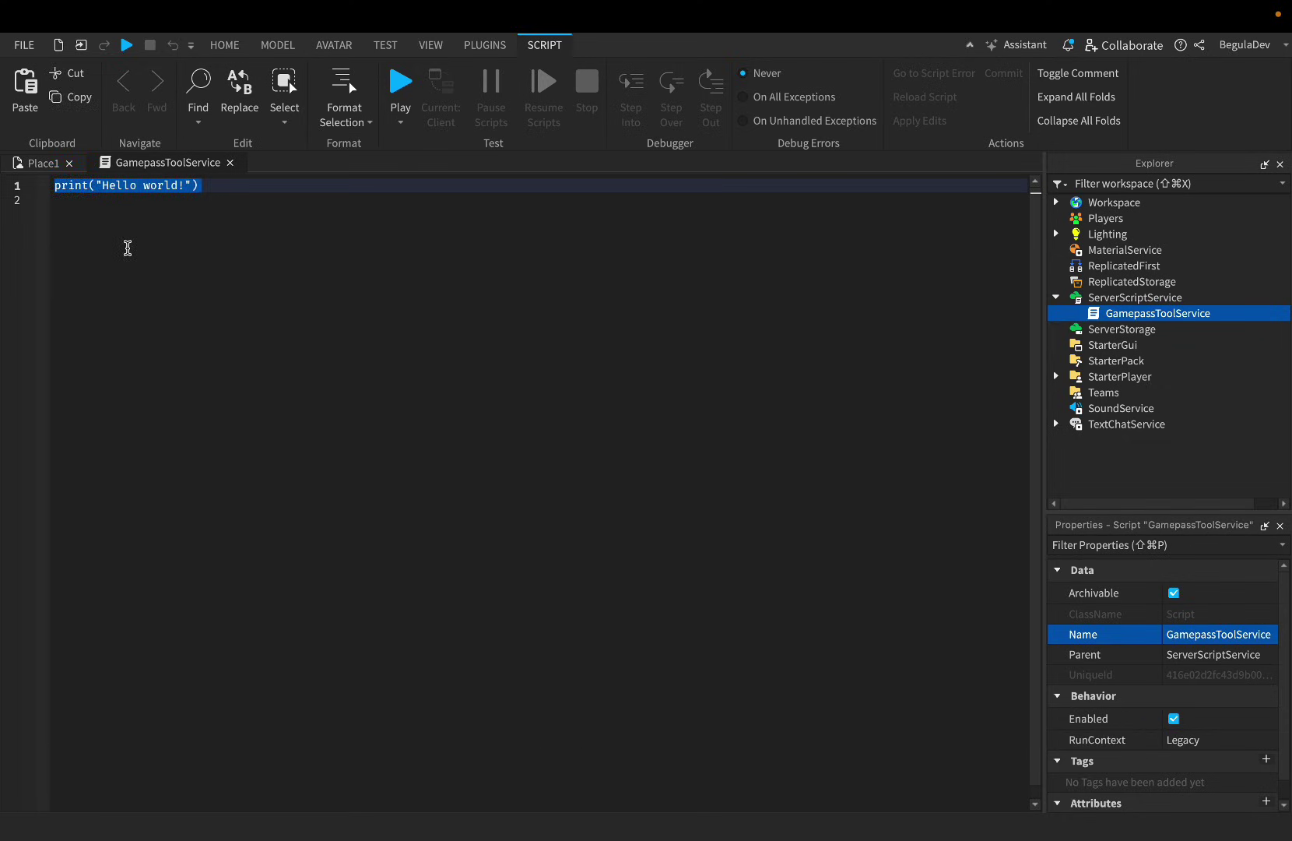
type("local Players = game:")
type("GetService(\"Players\")")
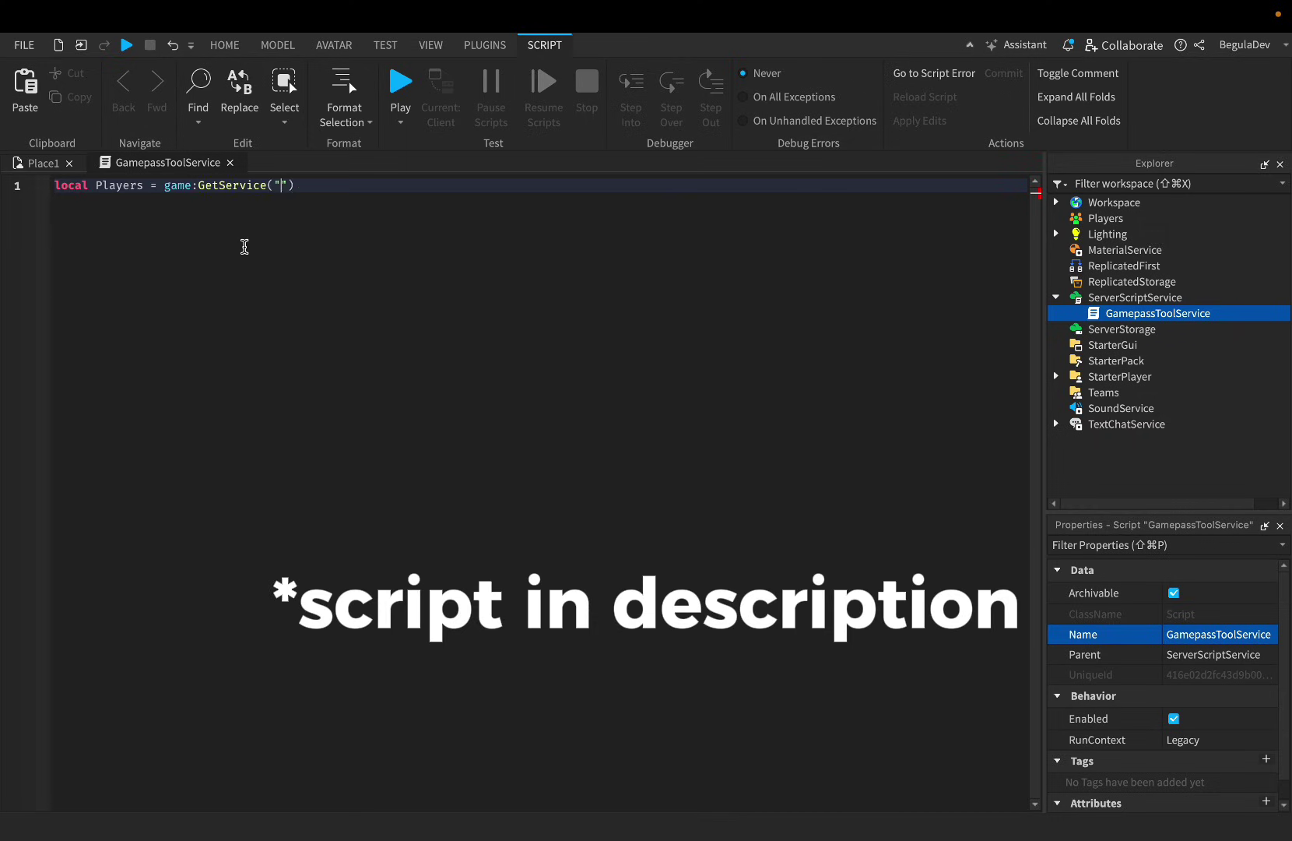
Step: Add the line local MarketPlaceService = game:GetService("MarketplaceService") below the Players variable
key("Return")
type("local MarketPla")
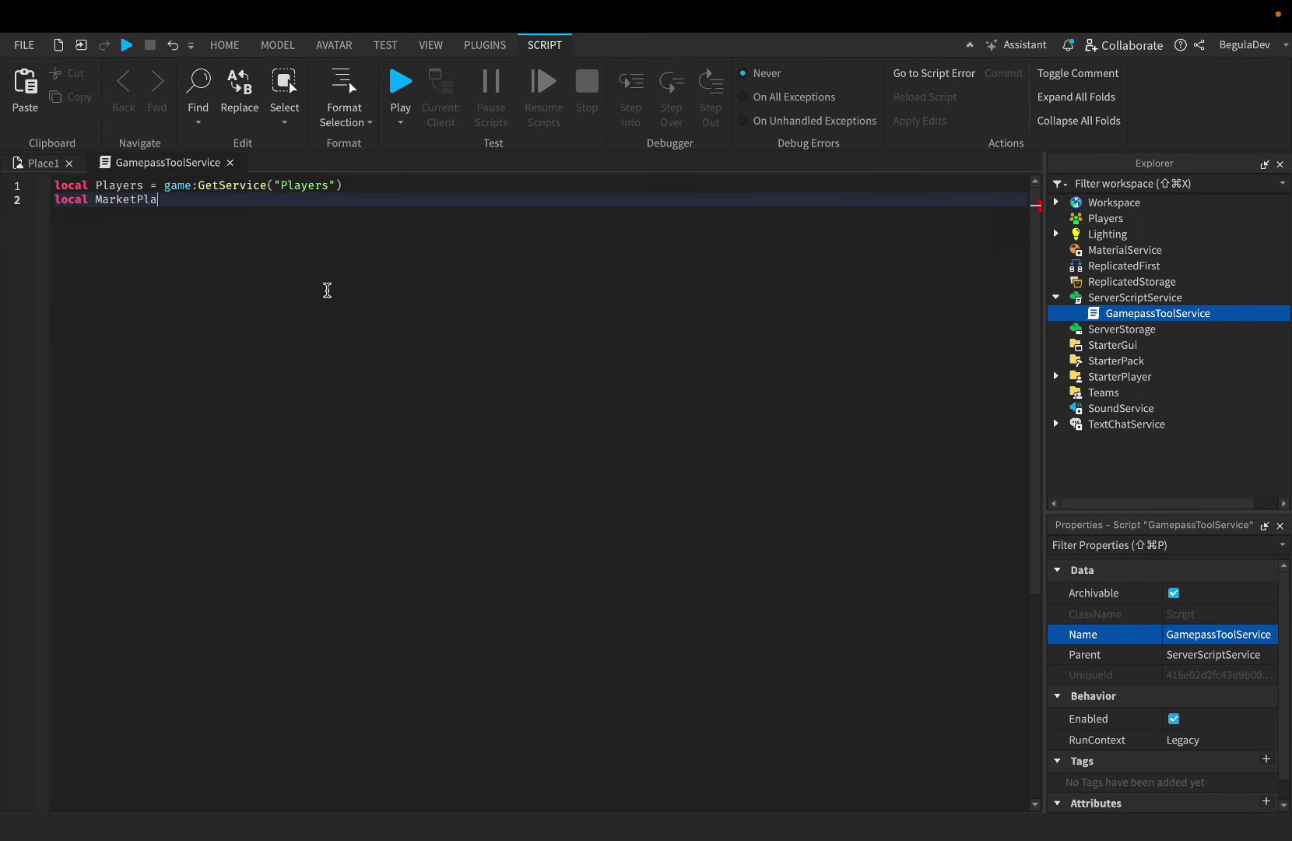
type("ceService = game:GetService(\"Ma")
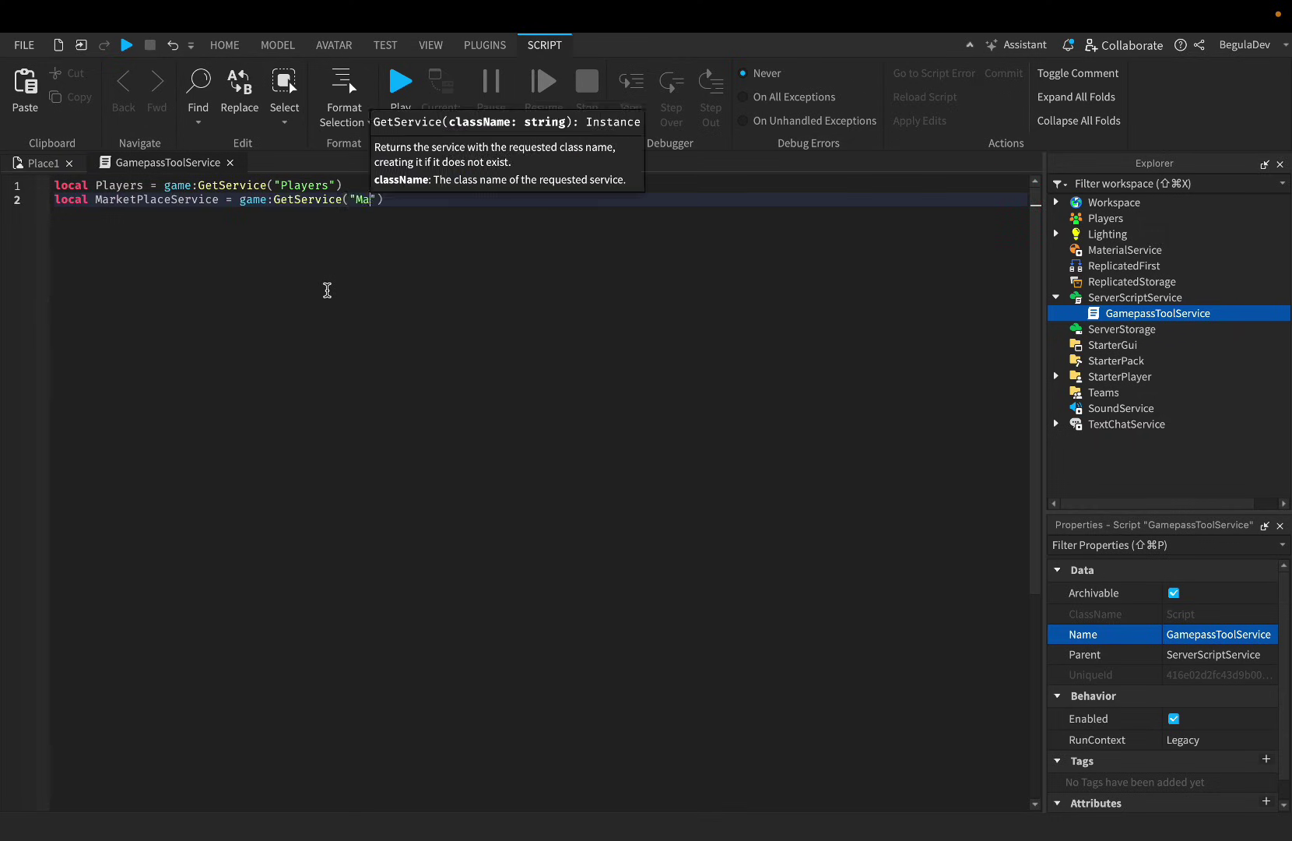
key("Tab")
Step: Declare local gamepassID = 000000000 as a placeholder, followed by a local ToolName variable holding an empty string
key("Return")
type("local gamepassID")
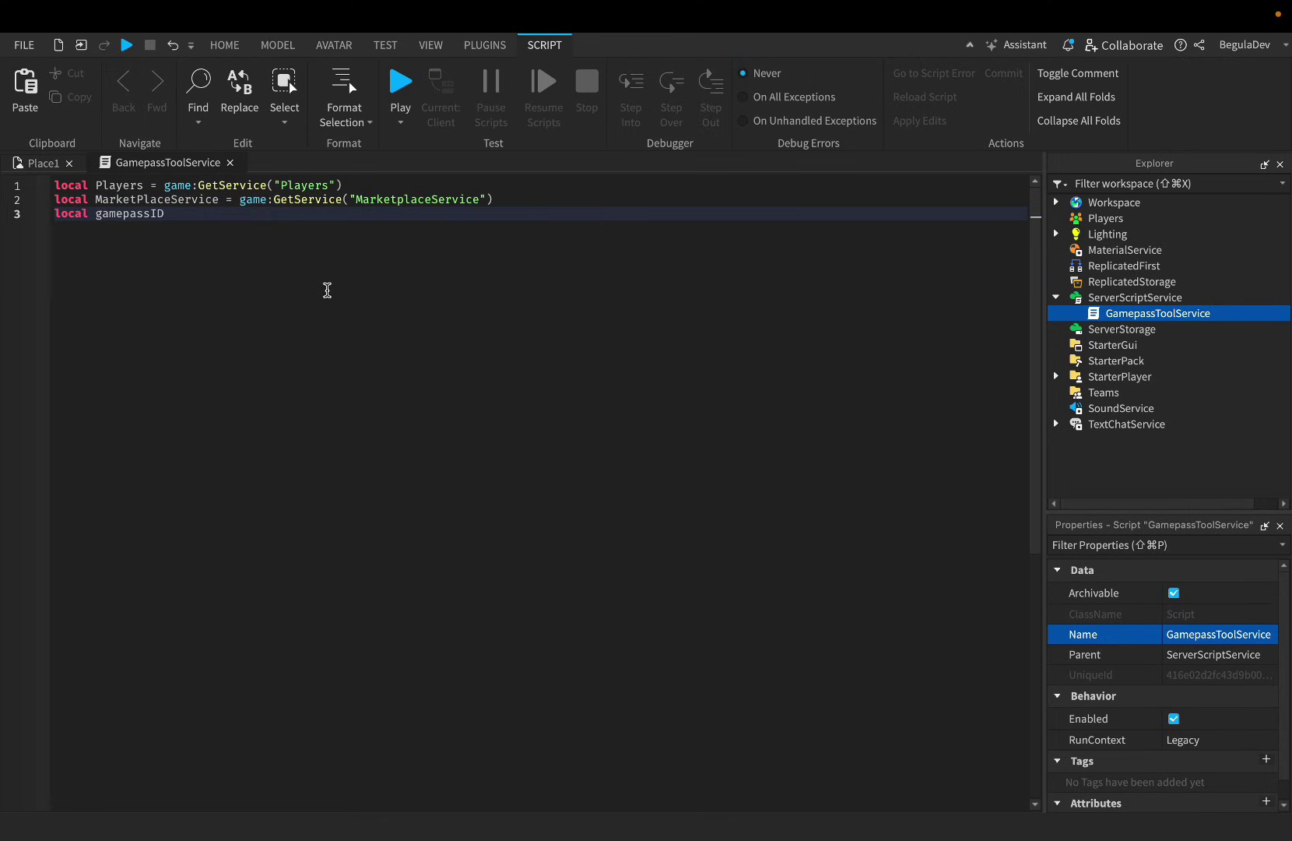
type(" = 00")
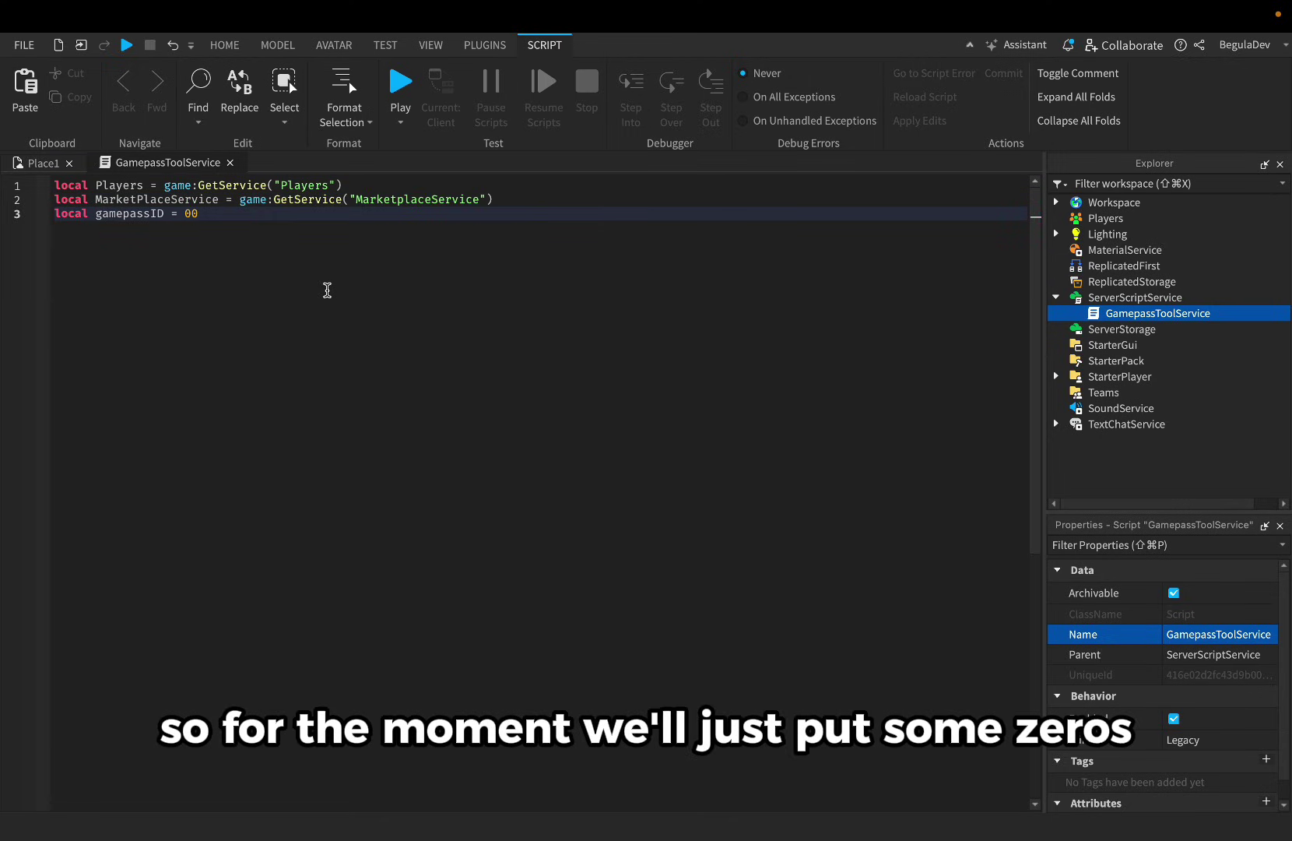
type("0000000")
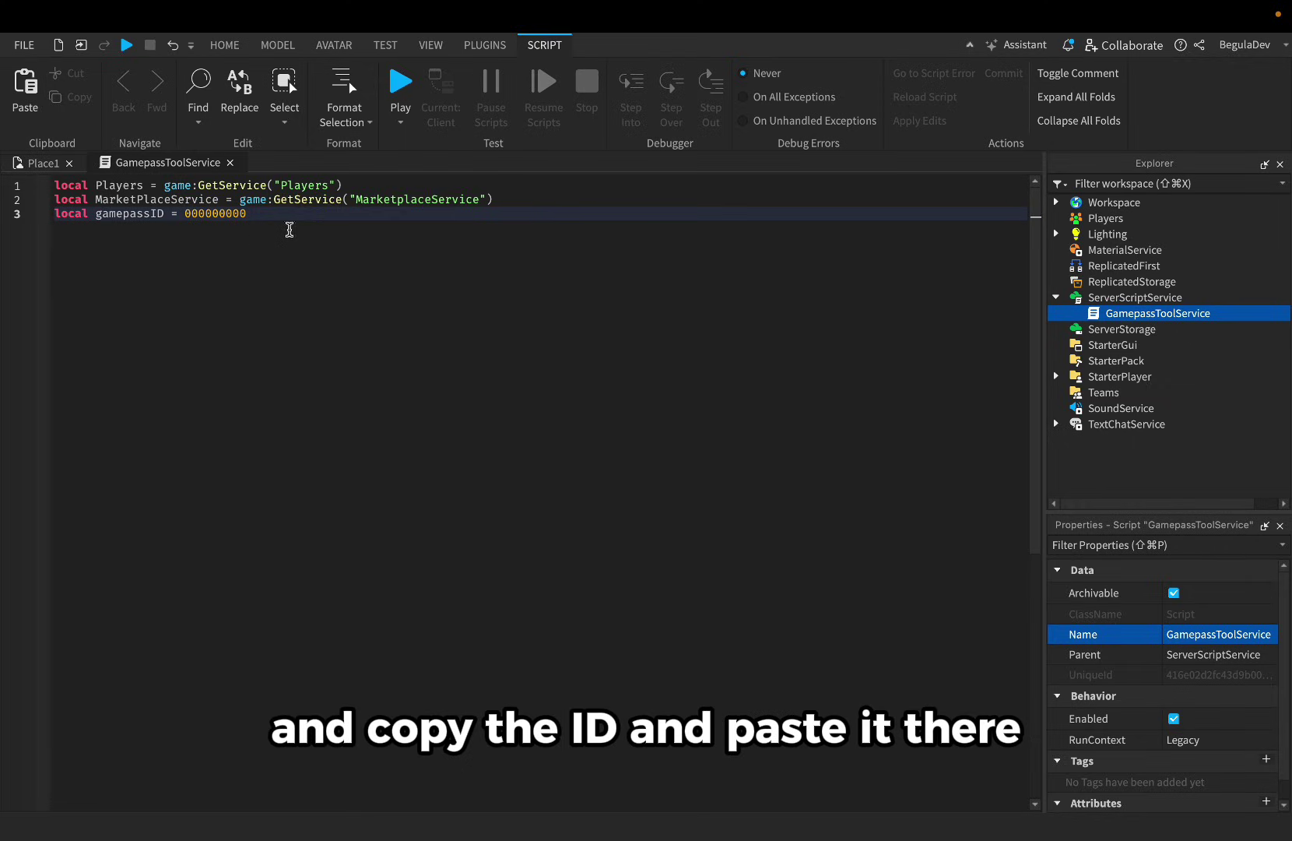
key("Return")
type("local ToolName =")
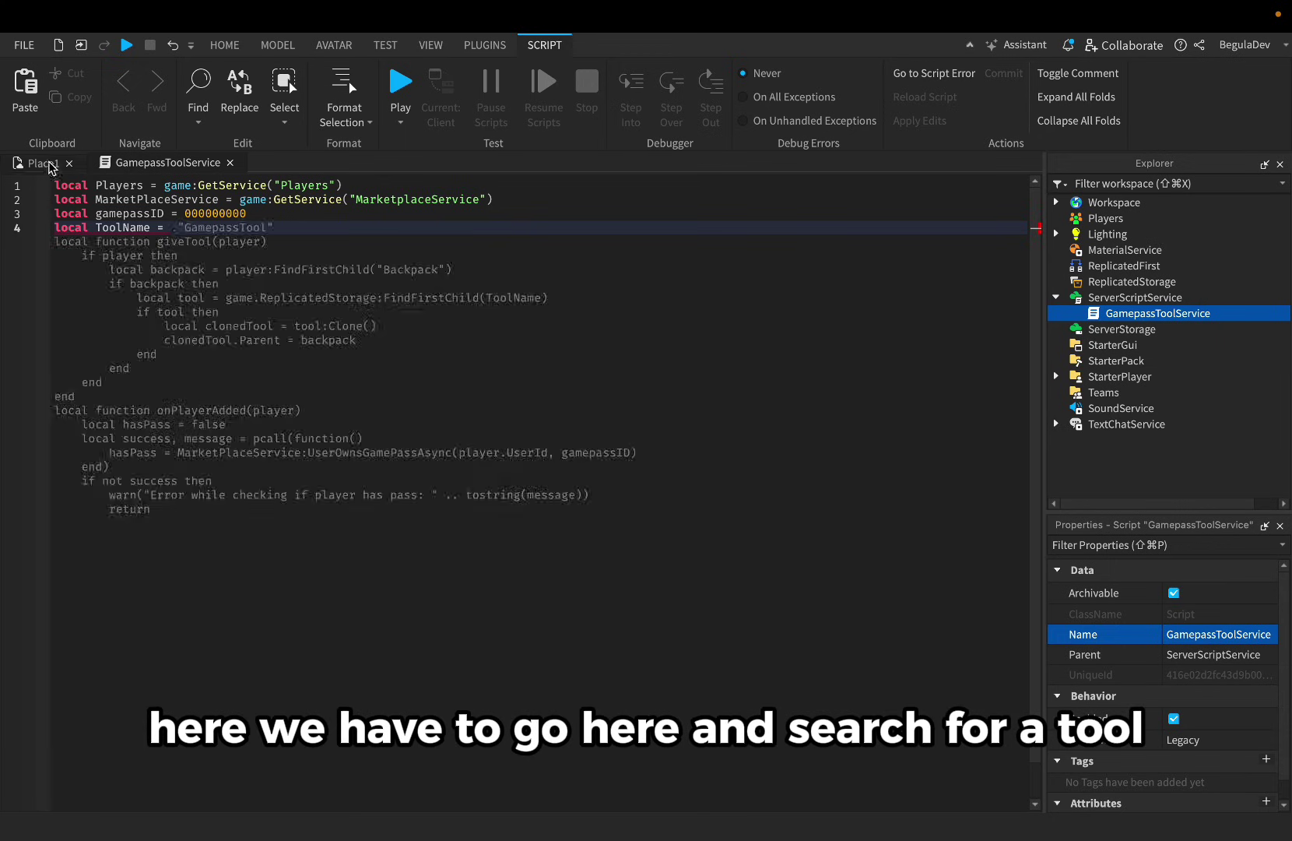
Step: Return to the Place1 viewport and search the Toolbox models for "gravity coil"
left_click(43, 162)
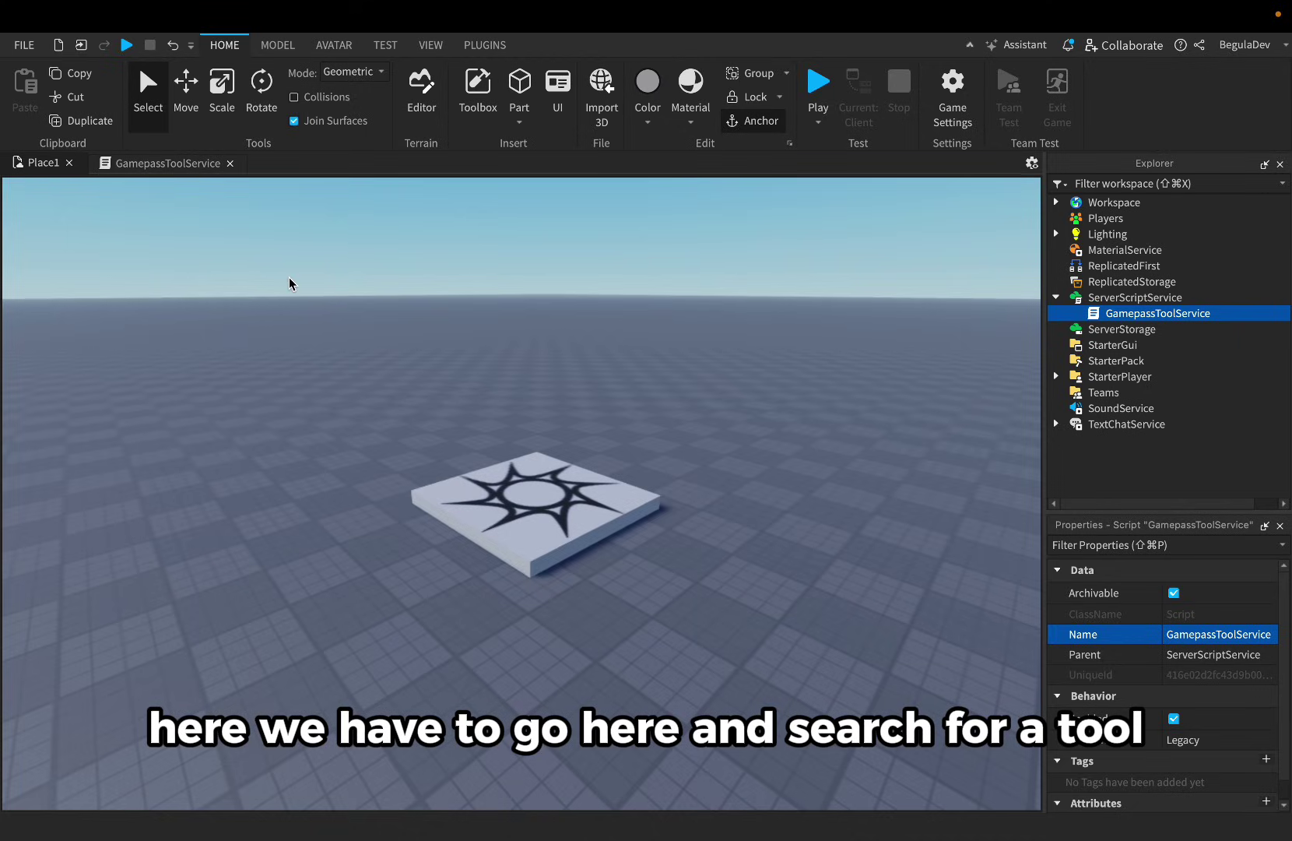
left_click(484, 103)
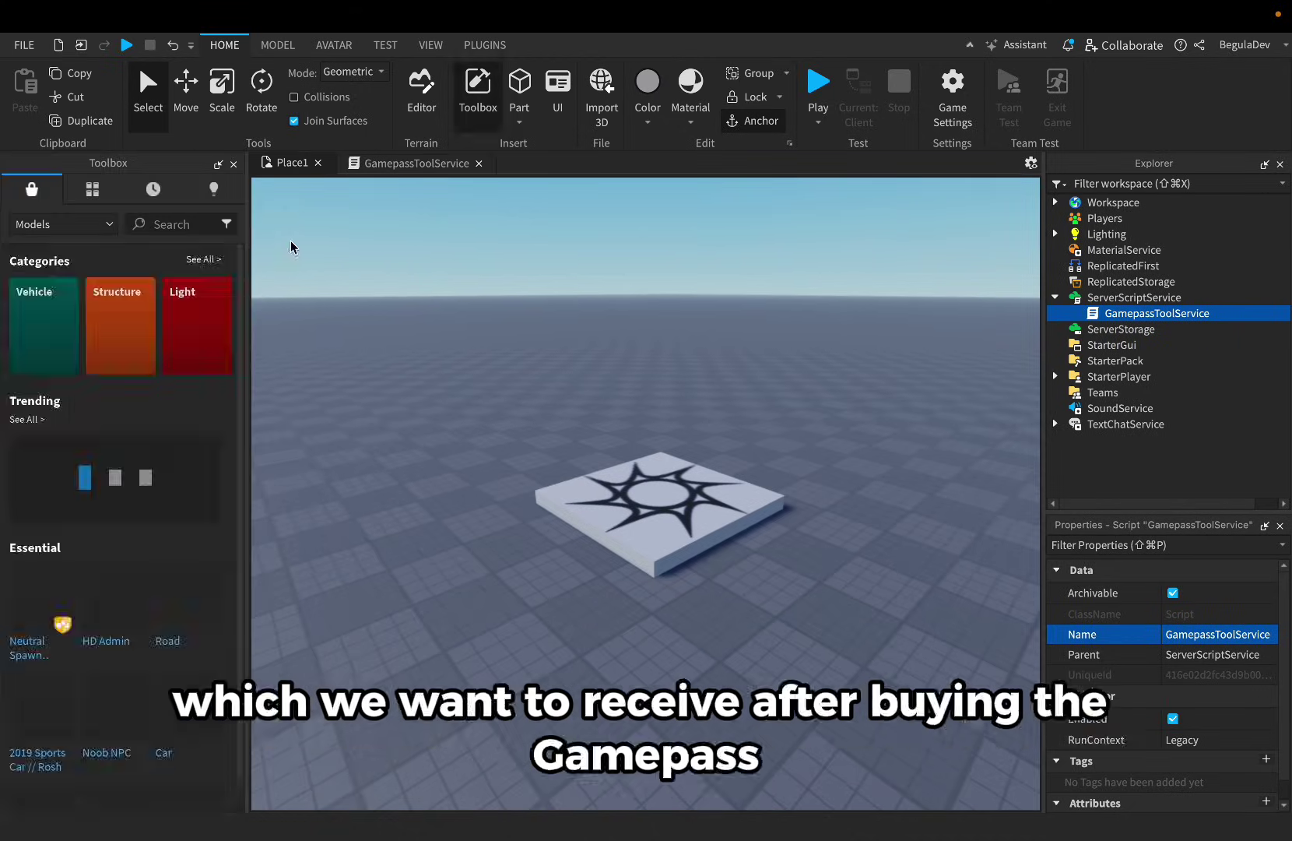
left_click(174, 224)
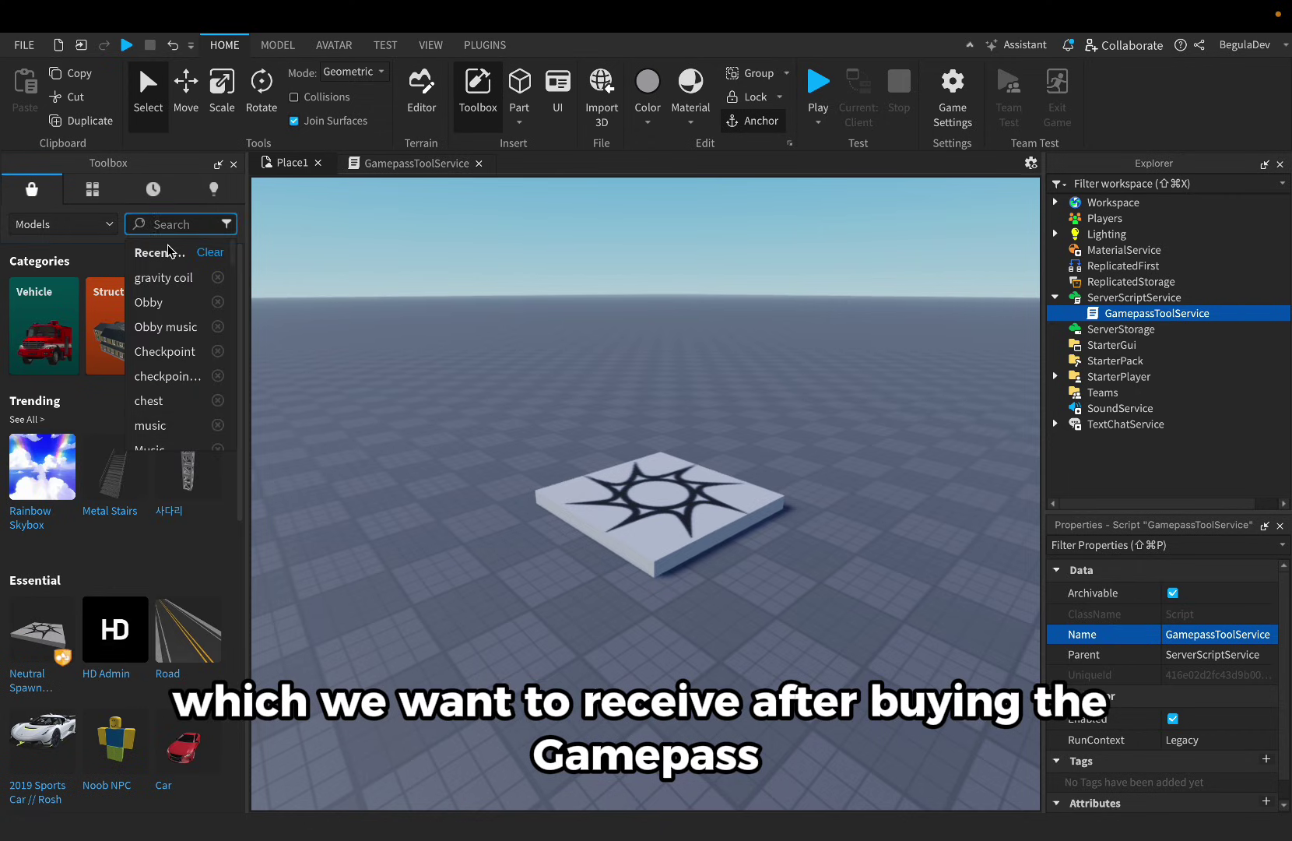
type("Gravity")
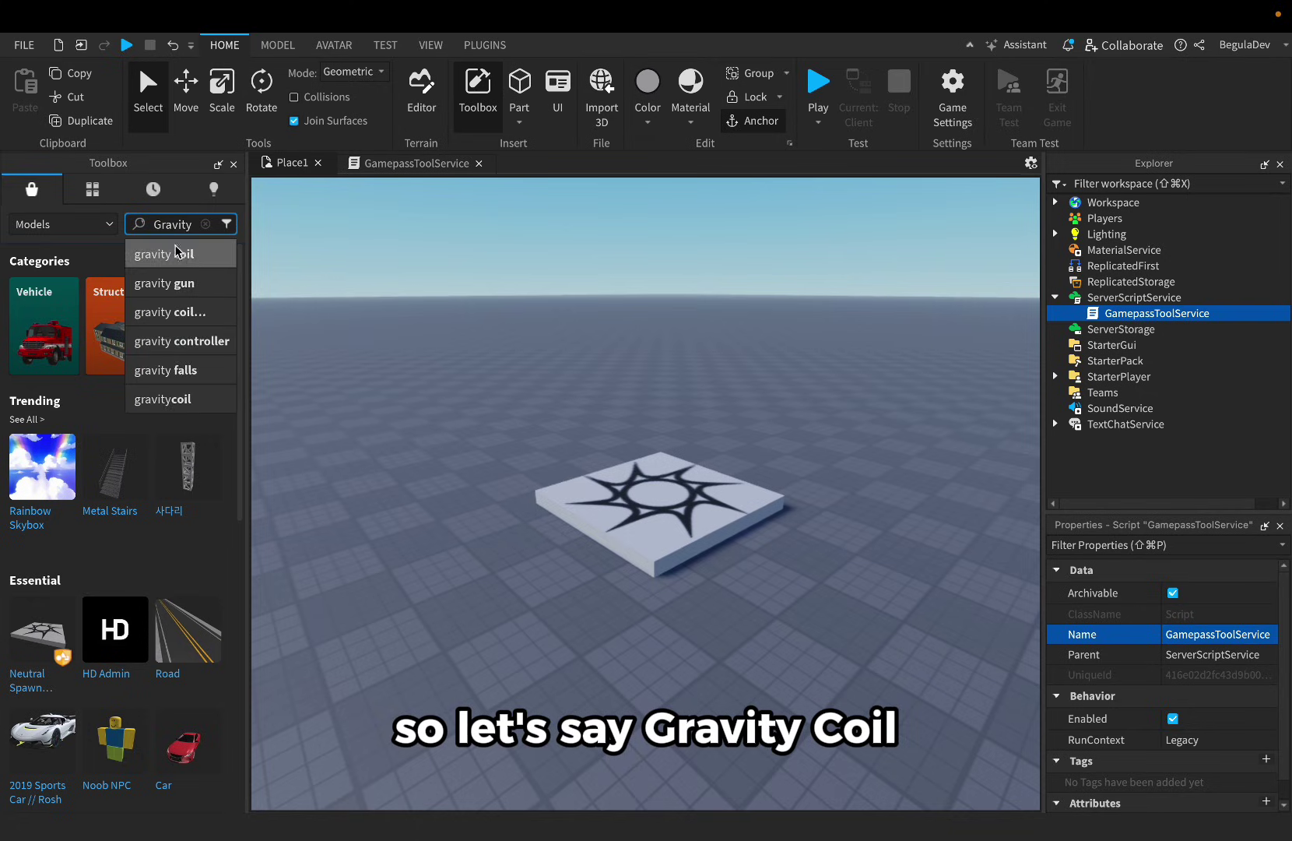
left_click(176, 247)
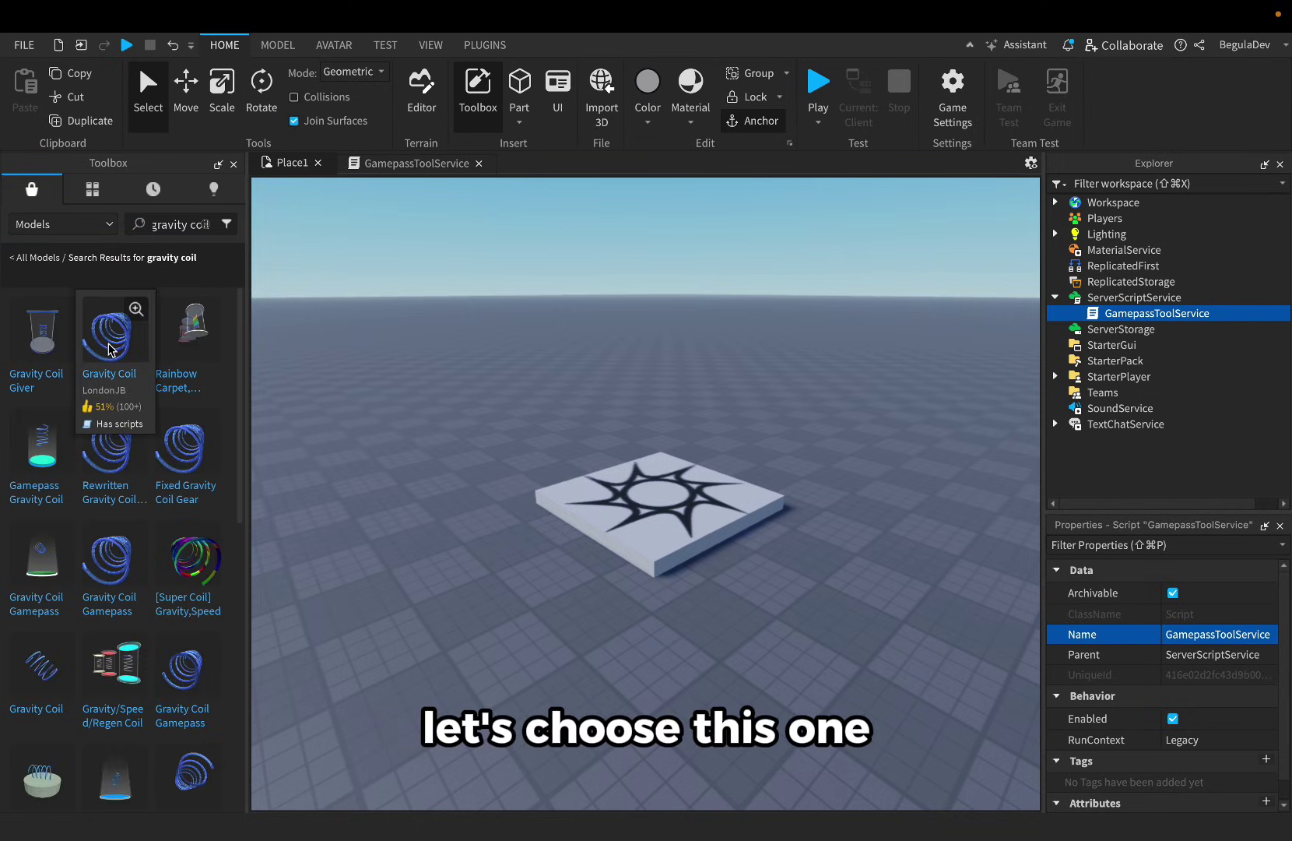
Step: Insert the Gravity Coil tool without putting it into the StarterPack, and close the Toolbox
left_click(109, 335)
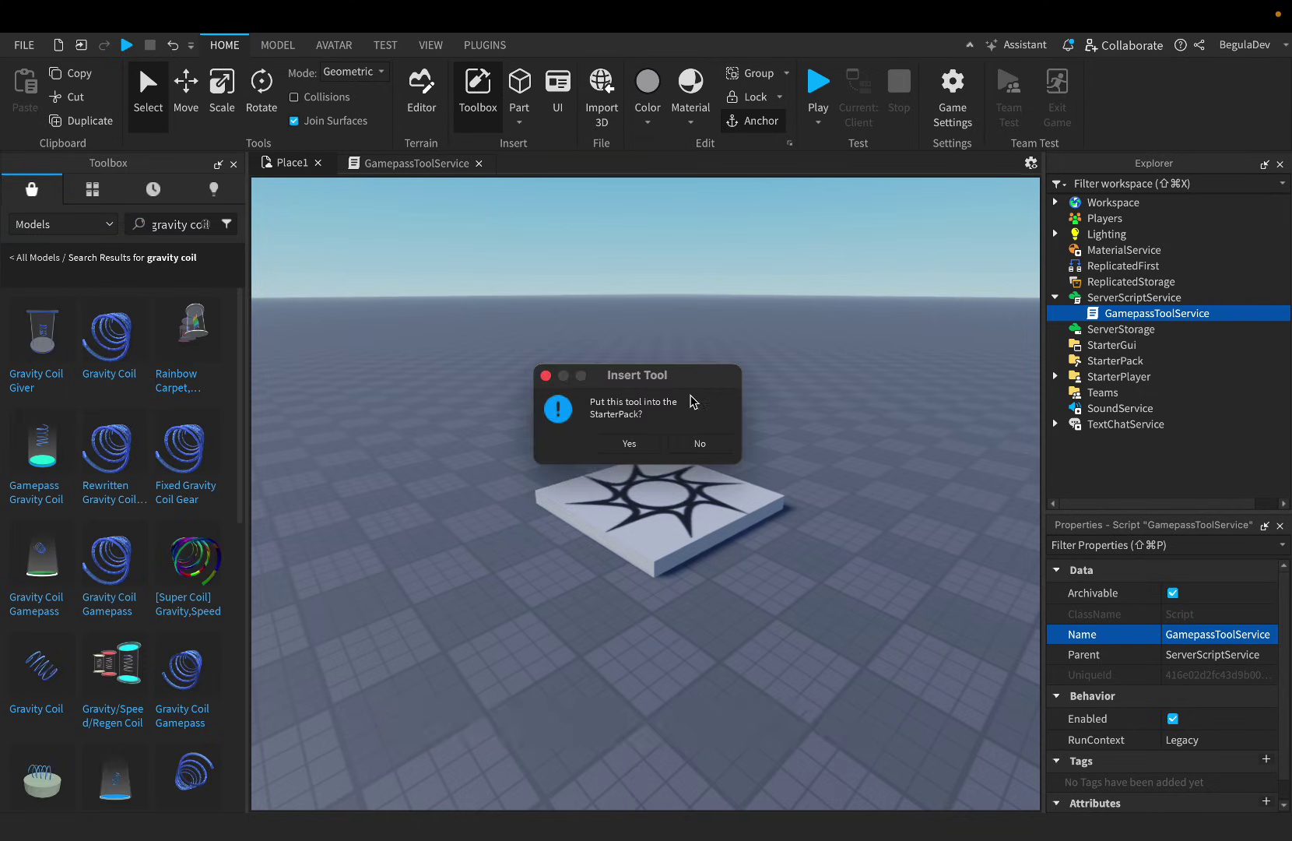
left_click(703, 444)
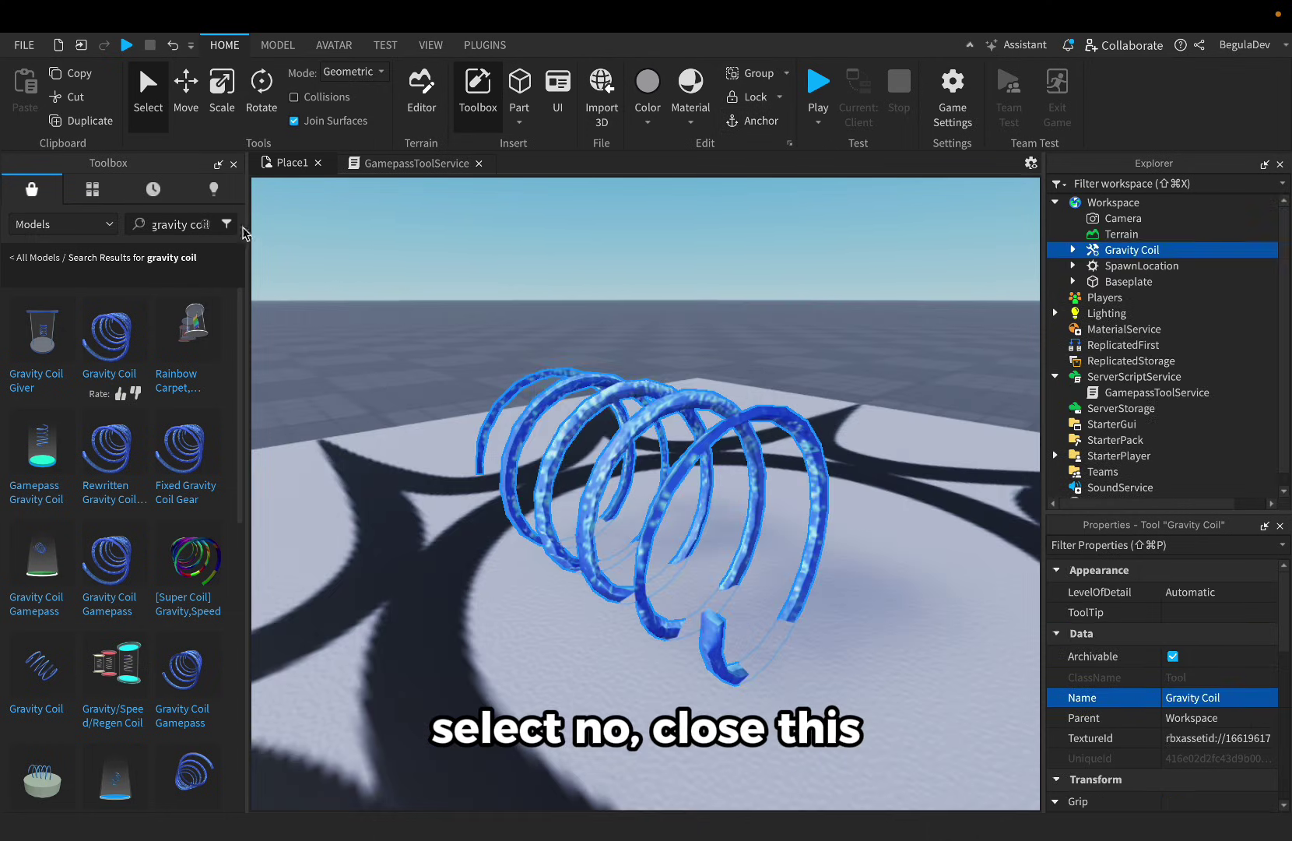
left_click(233, 164)
Step: Move the Gravity Coil tool from Workspace into the GamepassToolService script
mouse_move(521, 382)
right_mouse_down()
mouse_move(521, 460)
mouse_move(520, 383)
right_mouse_up()
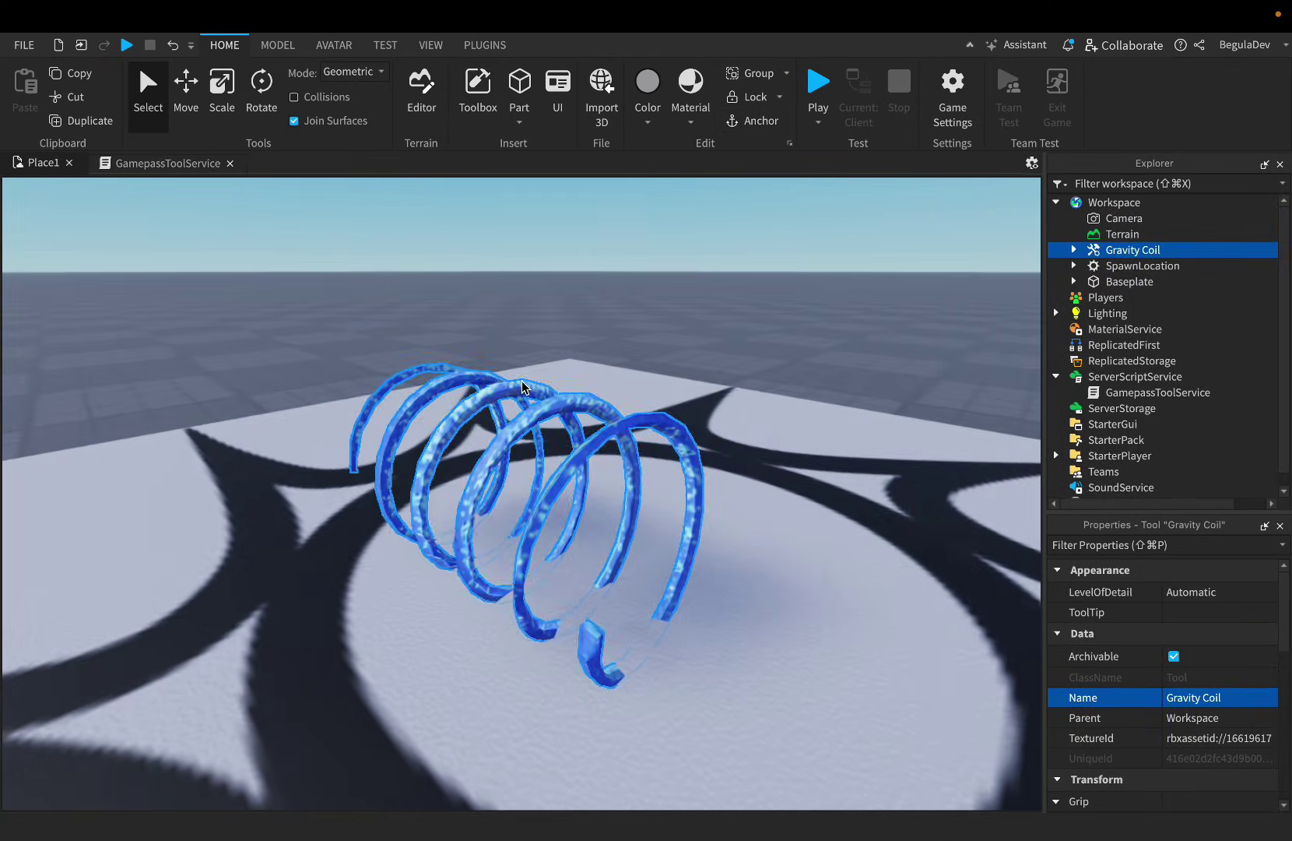
left_click(526, 375)
scroll(543, 378, "down", 5)
key("w")
key("s")
key("d")
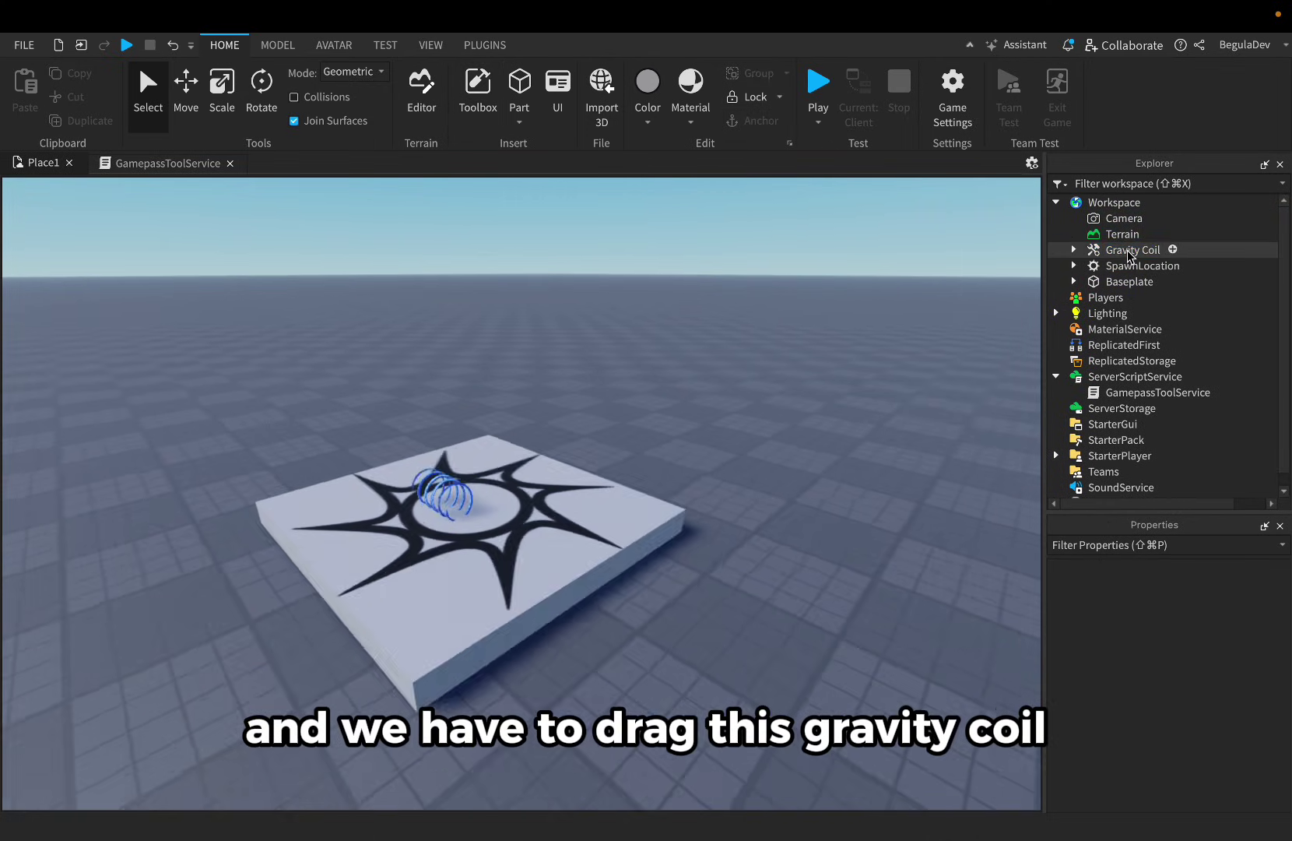
left_click_drag(1109, 250, 1135, 394)
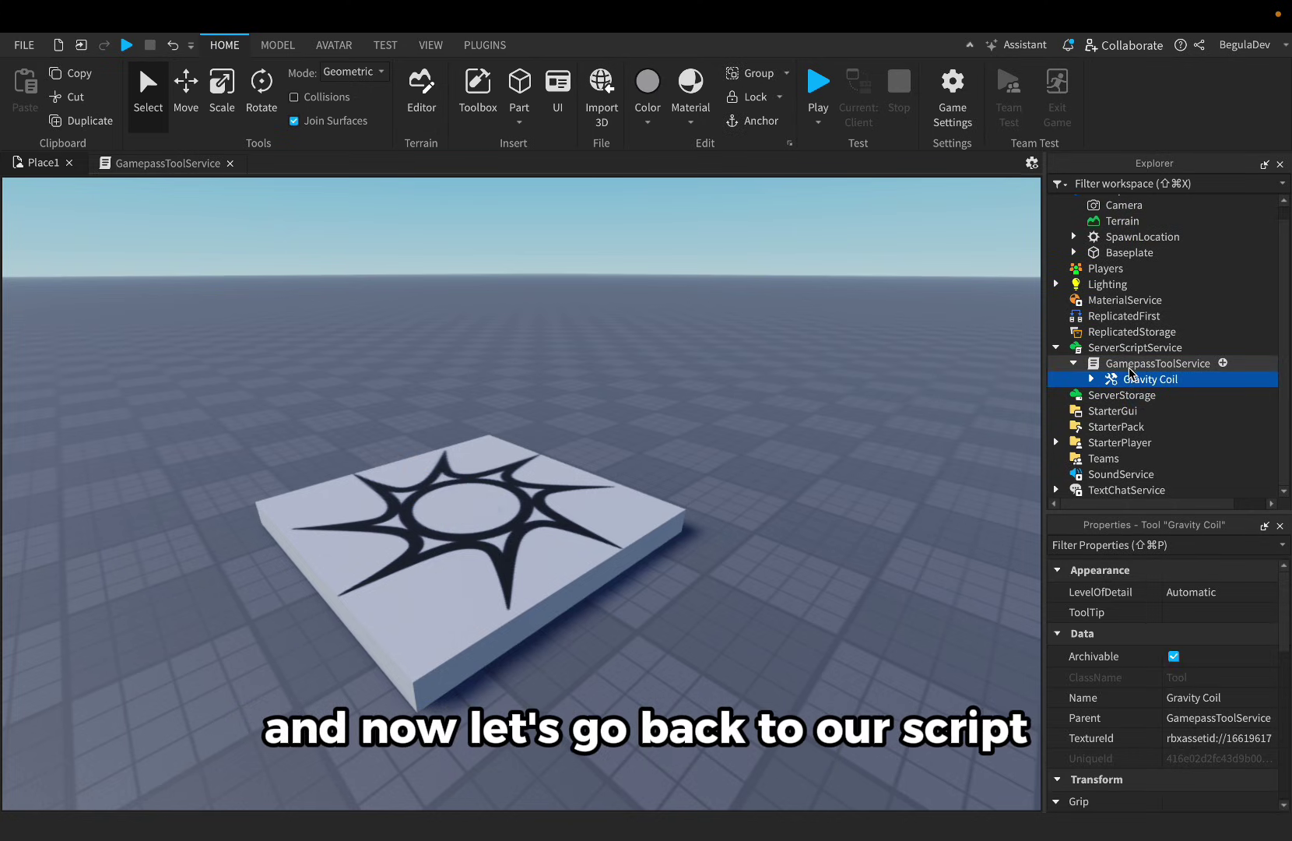
Step: Reopen the GamepassToolService script and set the ToolName string to "Gravity Coil"
double_click(1124, 364)
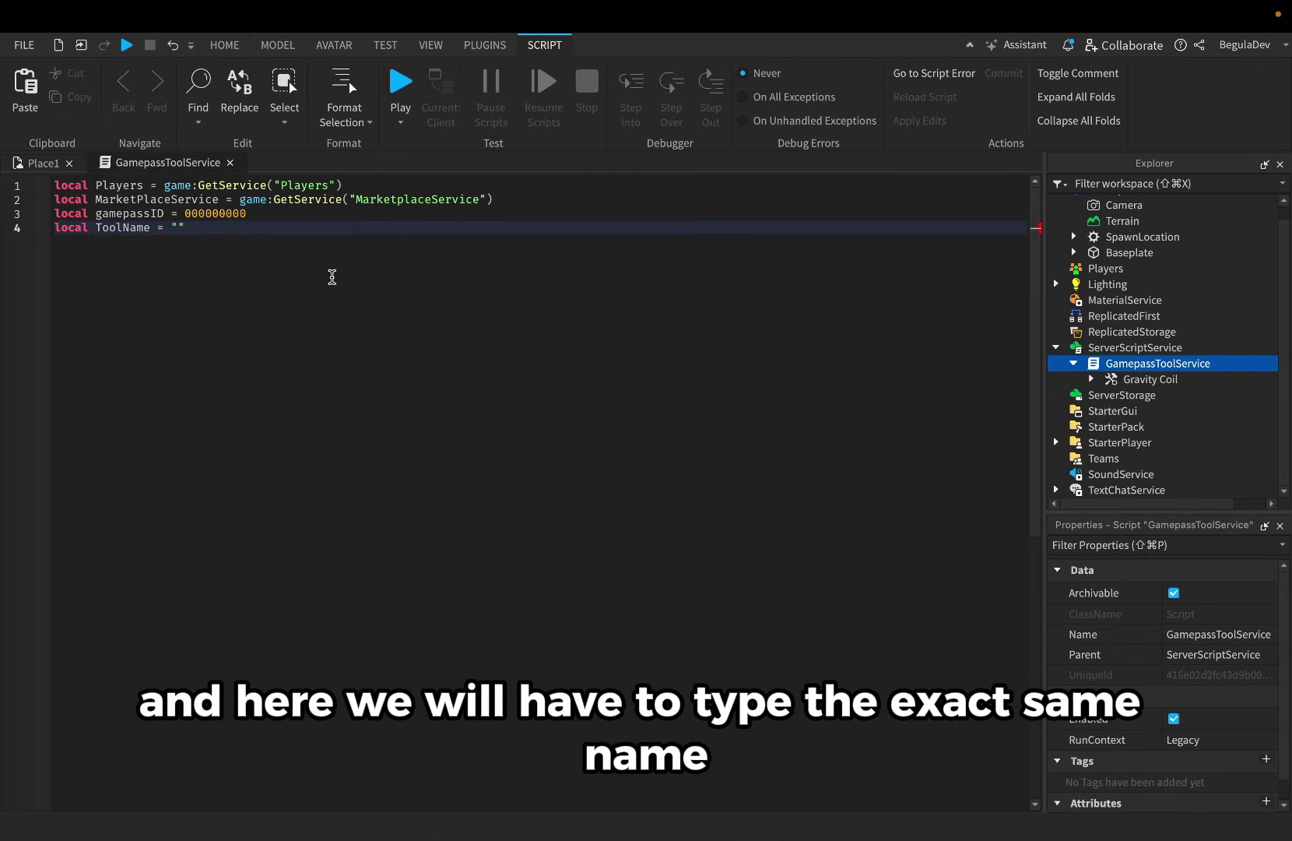
left_click(1125, 379)
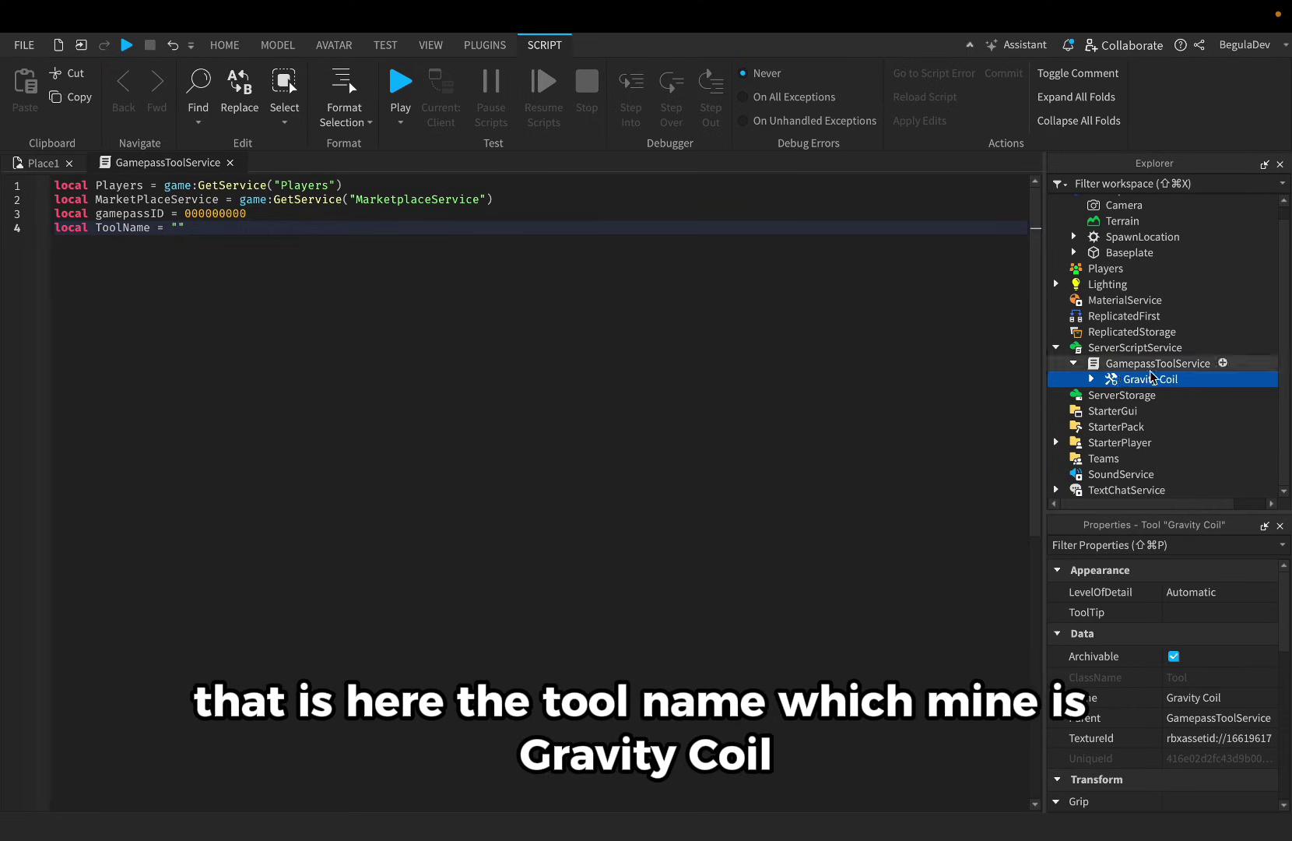
left_click(179, 227)
type("G")
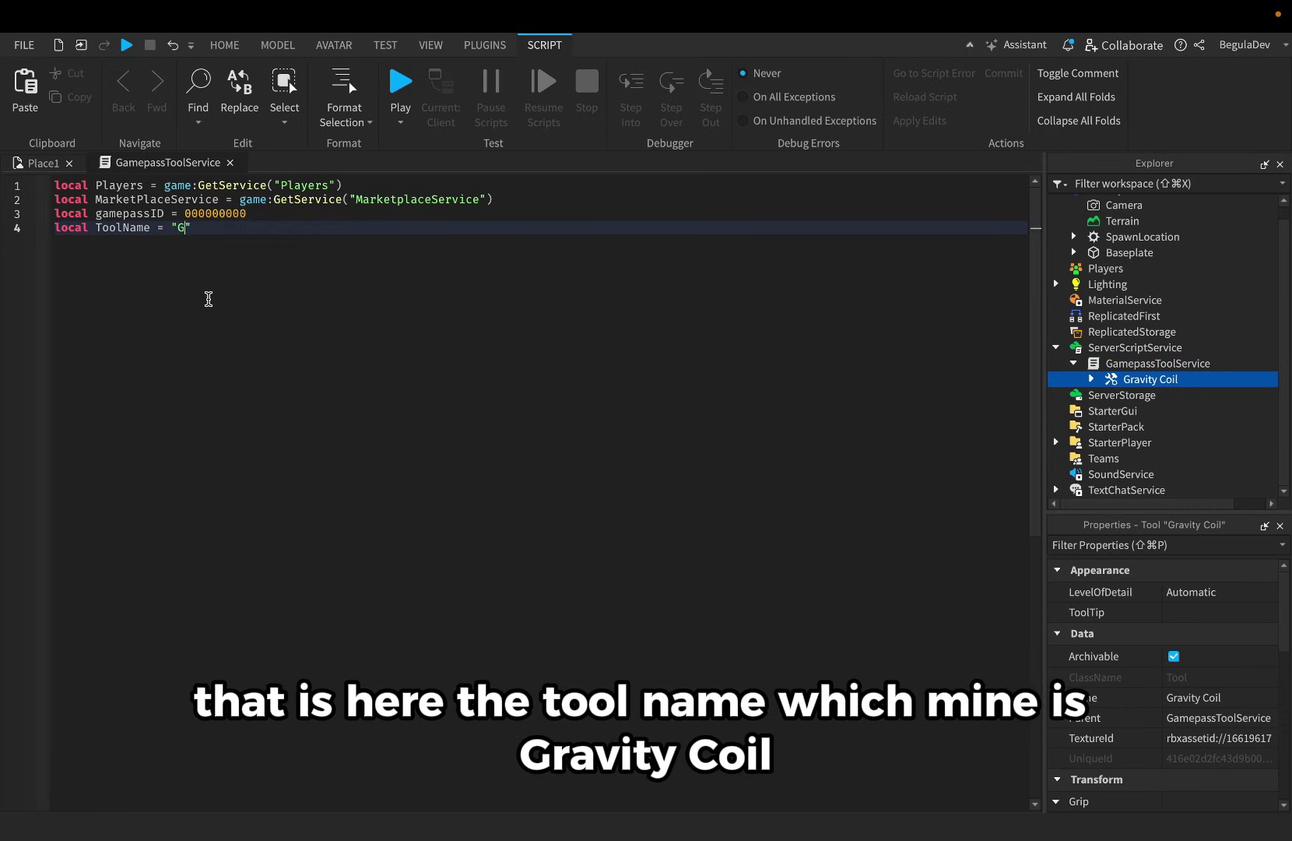
type("ravity Co")
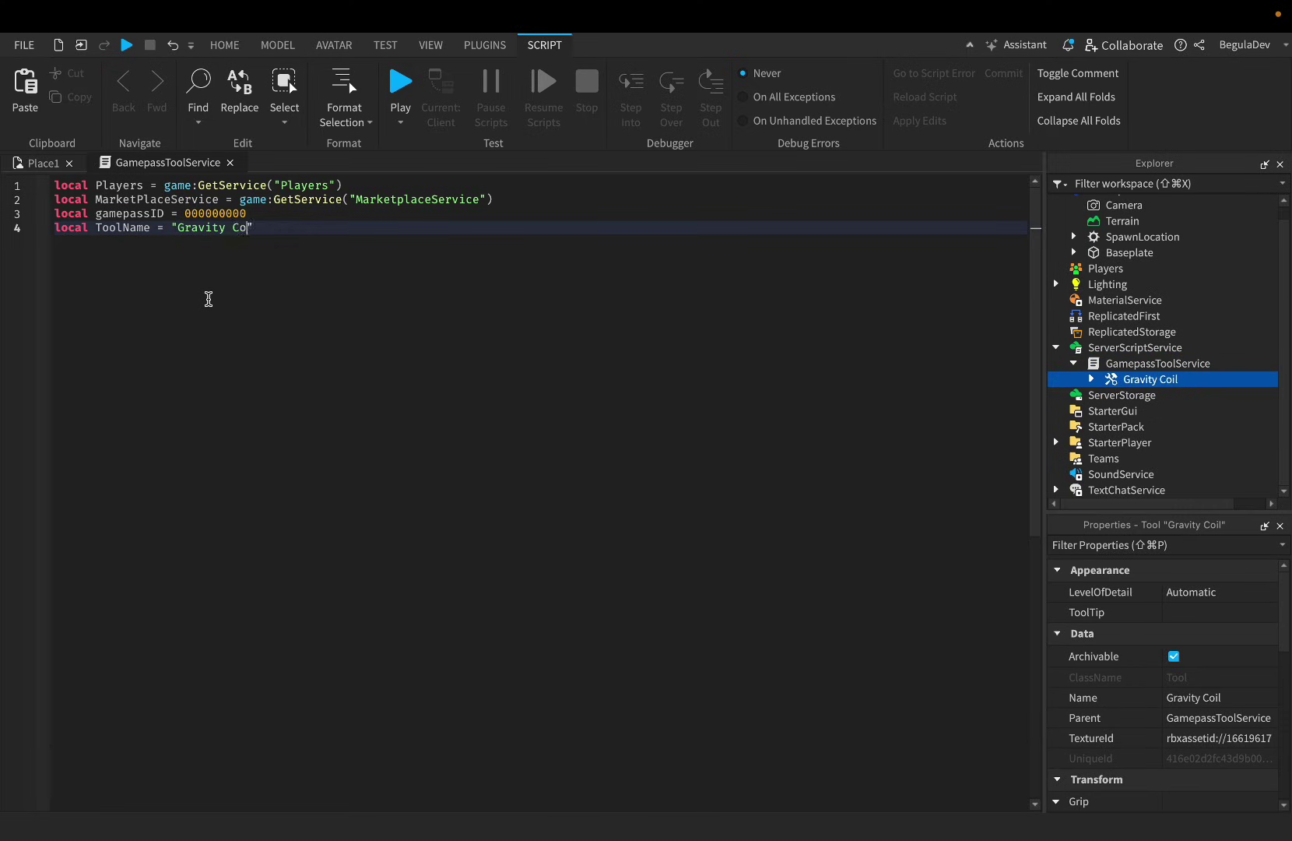
type("il")
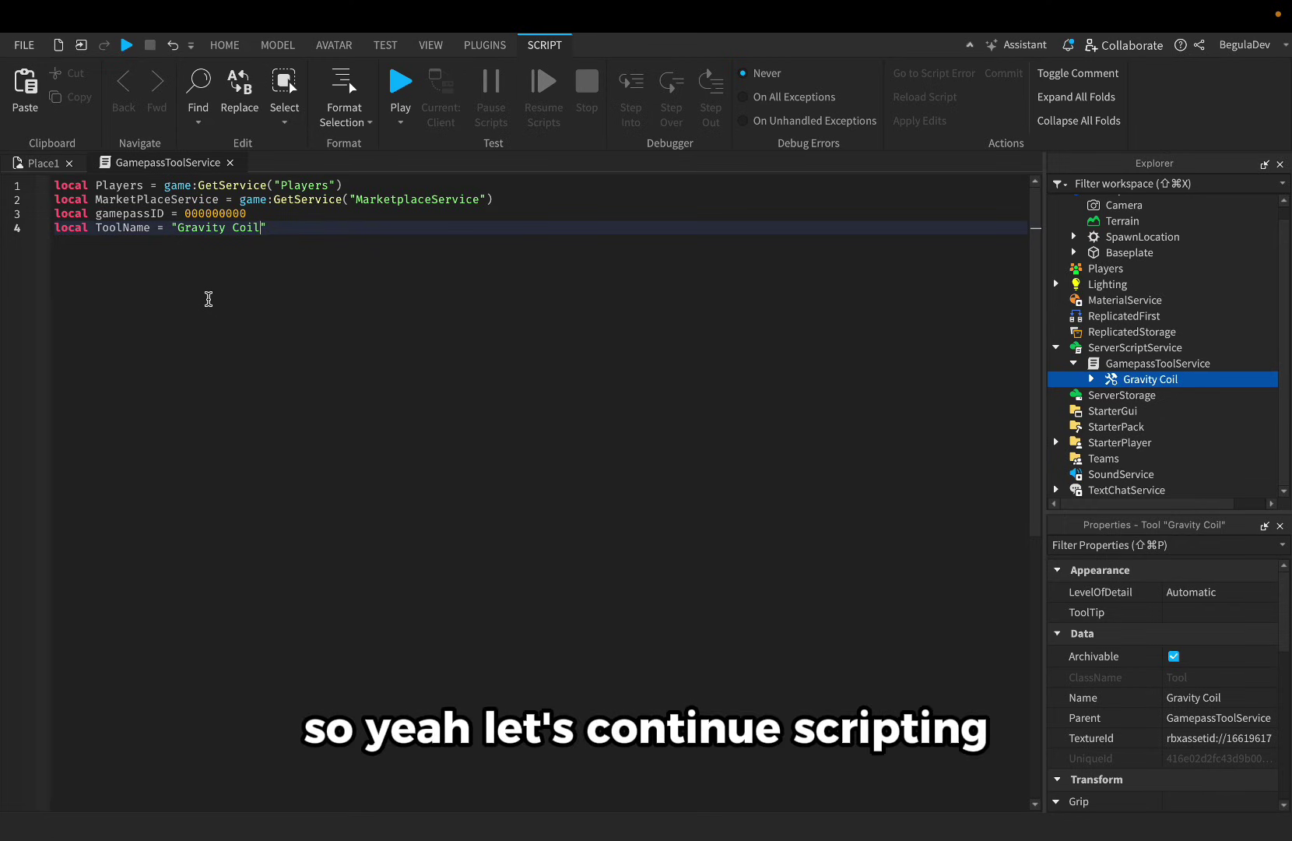
Step: After a blank line, declare local toolTemplate = script:WaitForChild(ToolName)
key("Right")
key("Return")
key("Return")
type("local toolTemplate")
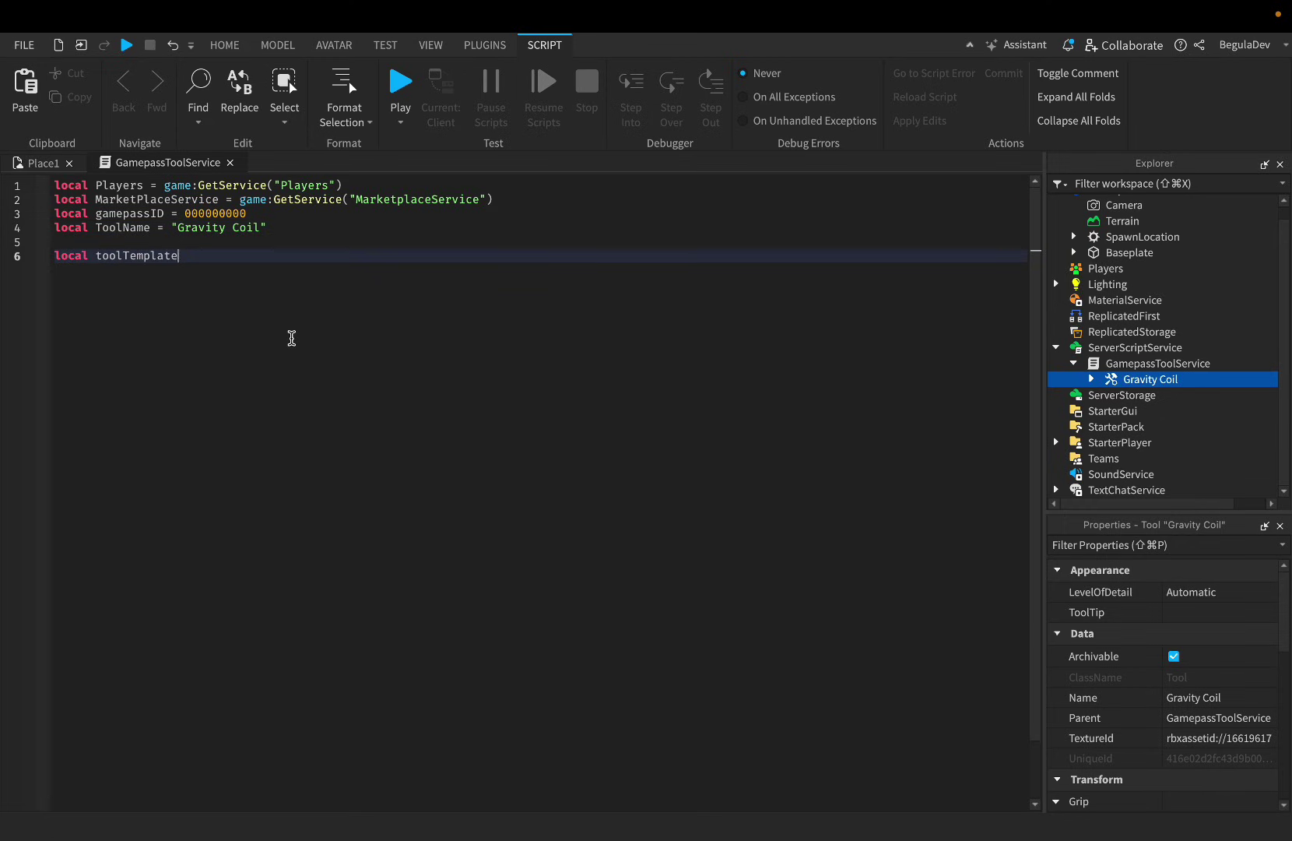
type(" = script:WaitForChild(ToolName")
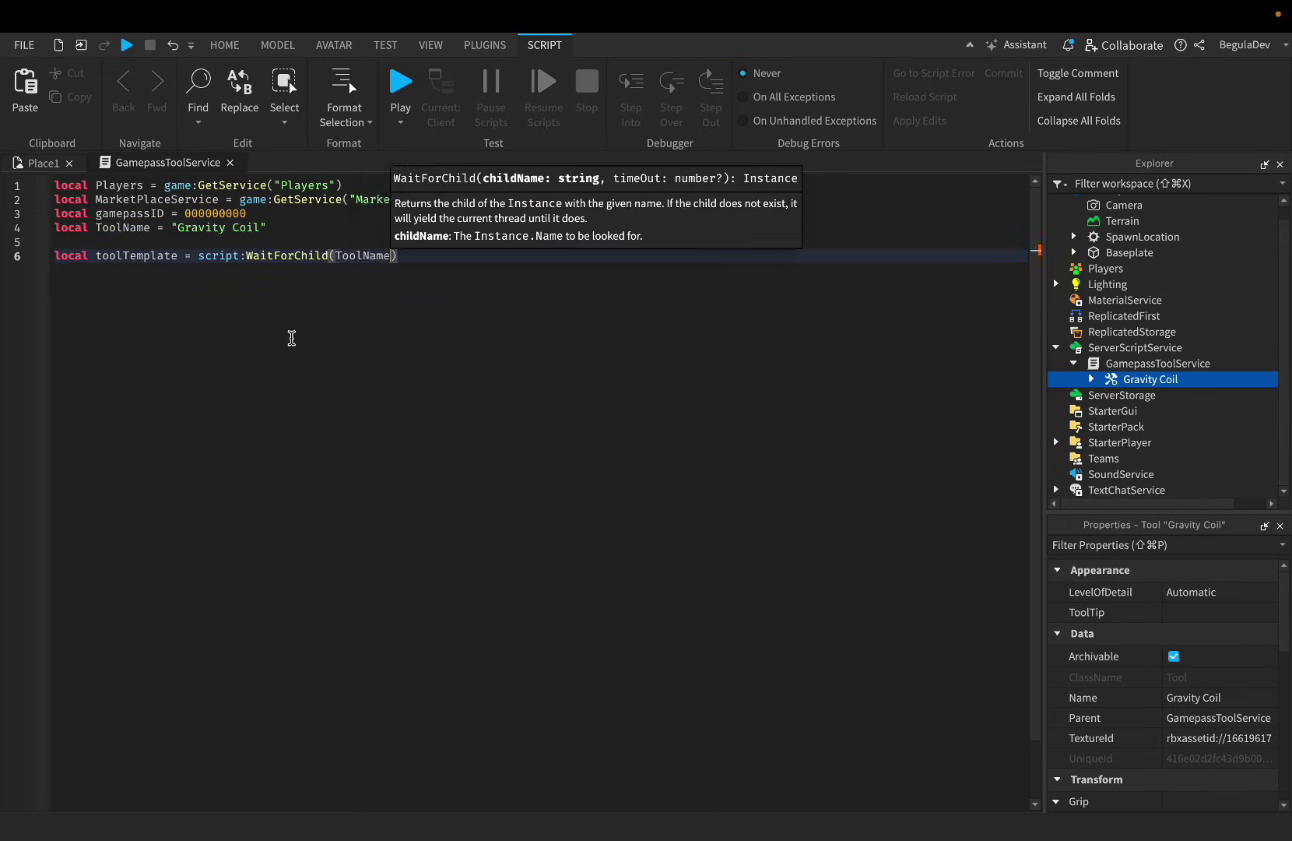
Step: Declare local function awardTool(player) containing the check if not player.Backpack:FindFirstChild(ToolName) then
key("Right")
key("Return")
key("Return")
type("local function awardTool")
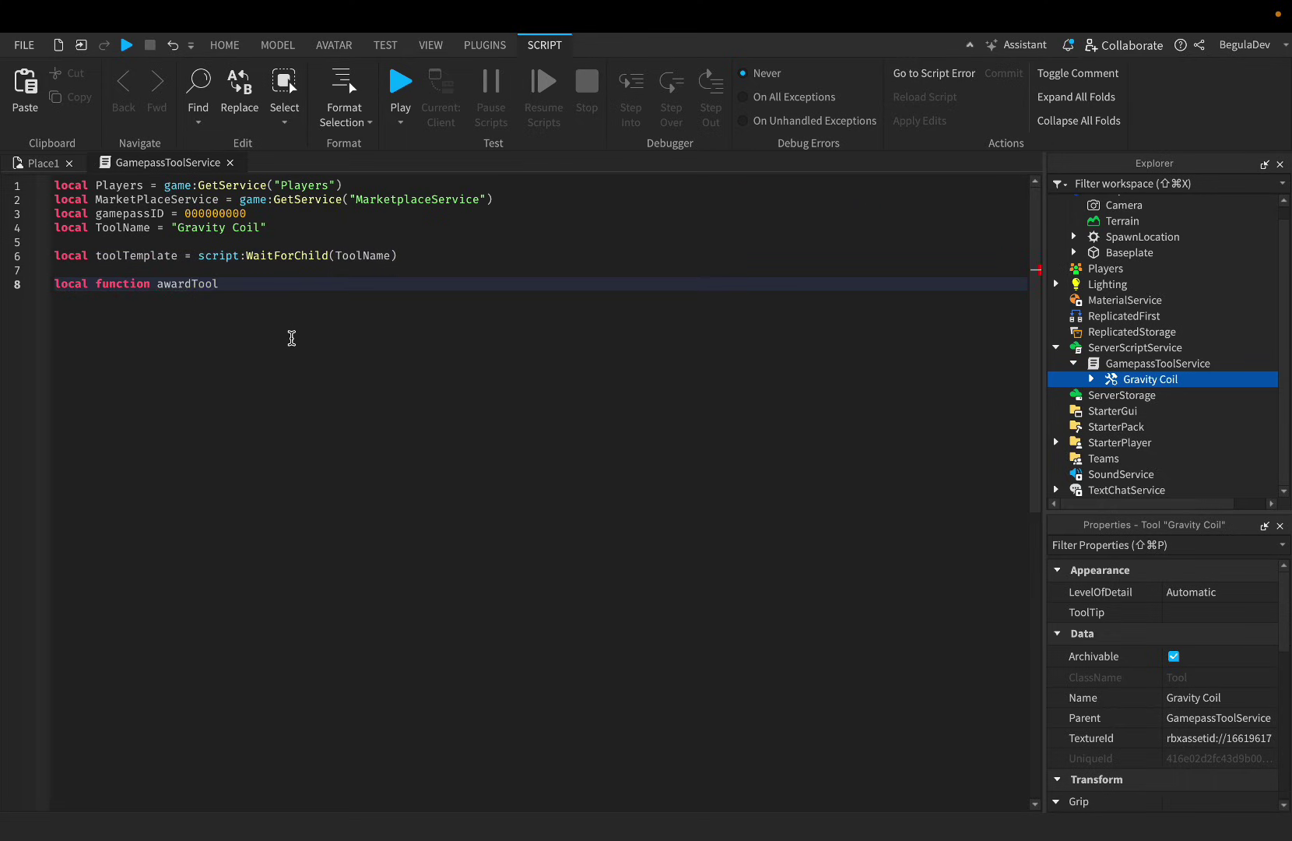
type("(player)")
key("Return")
type("if not player.Backpack:FindFirstChild")
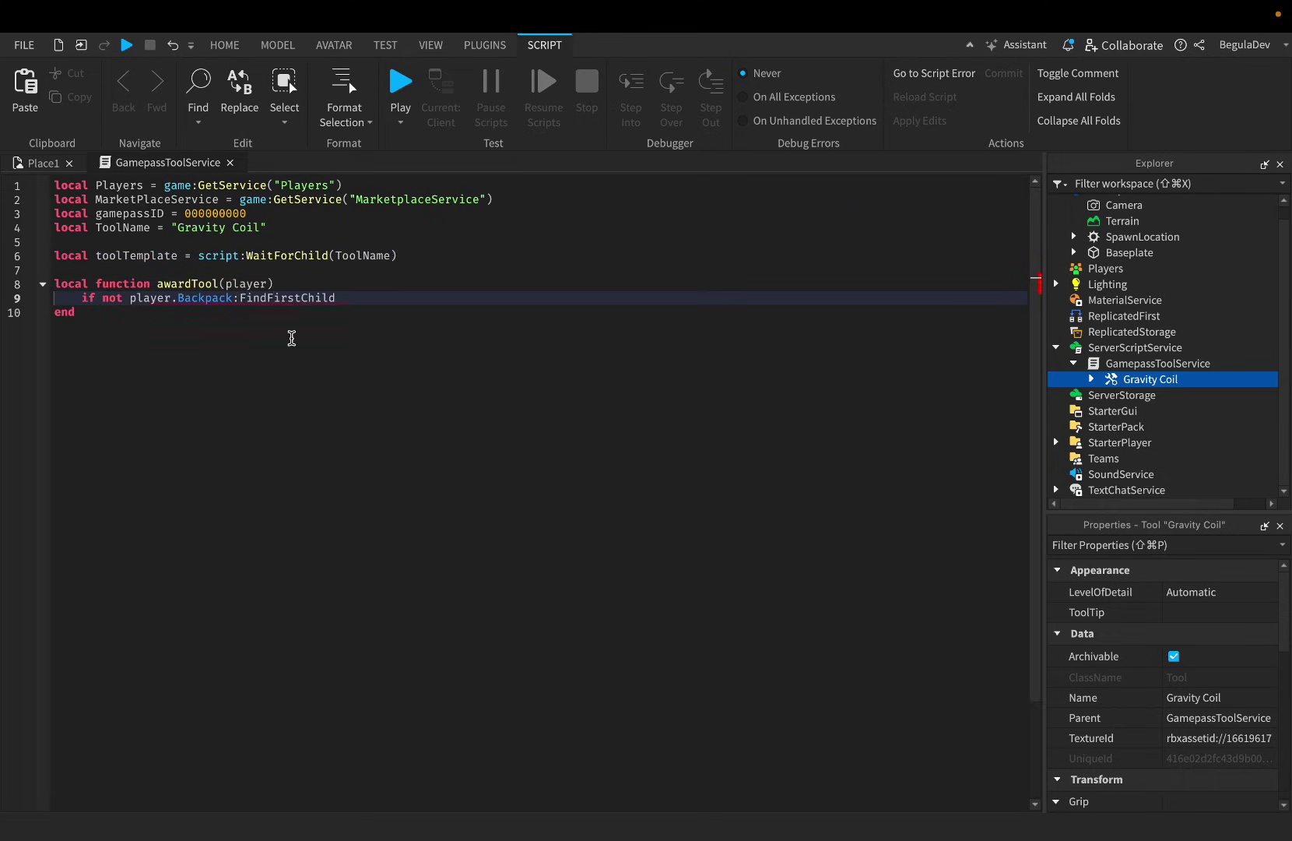
type("(ToolName) then")
key("Return")
Step: Inside the if block, declare local toolClone = toolTemplate:Clone() and set toolClone.Parent = player.Backpack
type("local too")
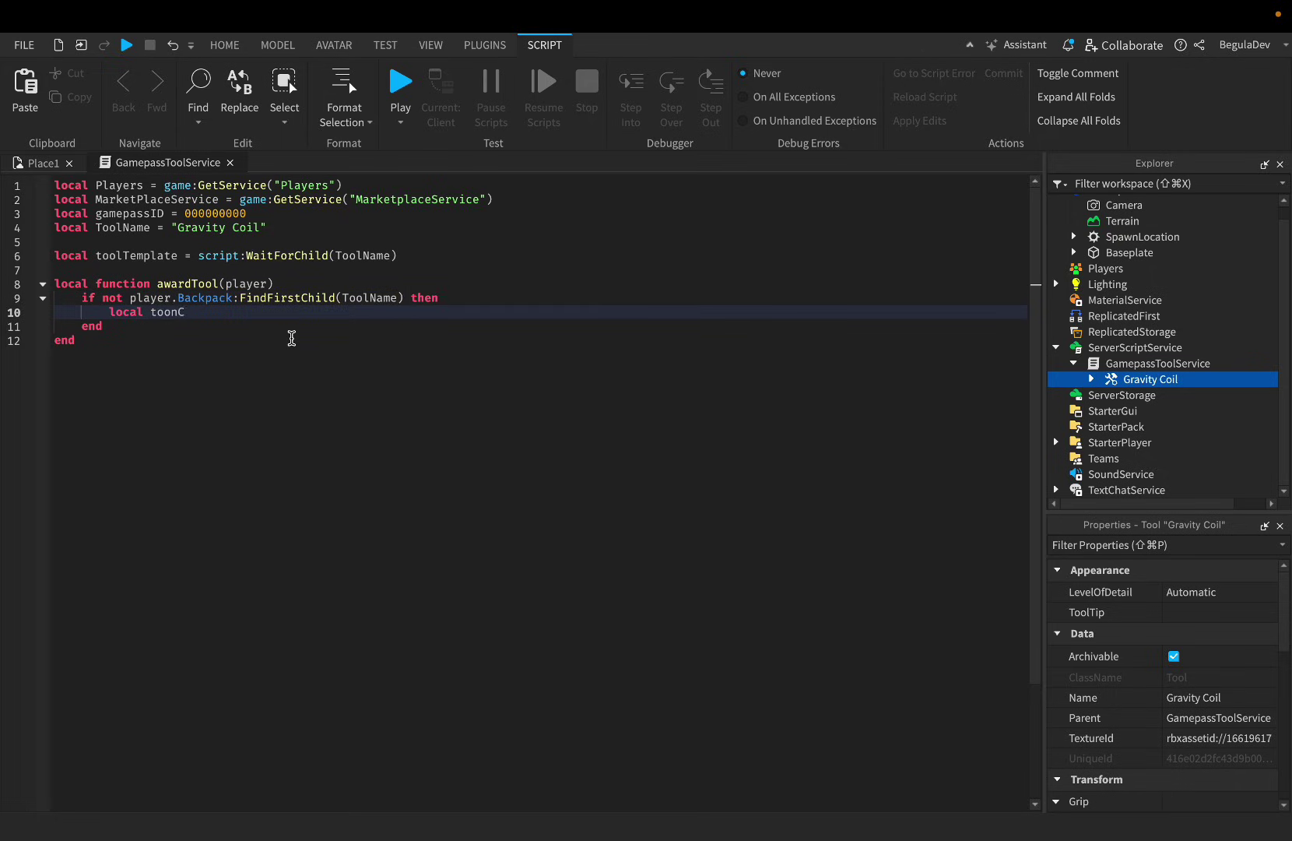
type("lClone = toolTemplate:Clone()")
key("Return")
type("toolClone.Parent")
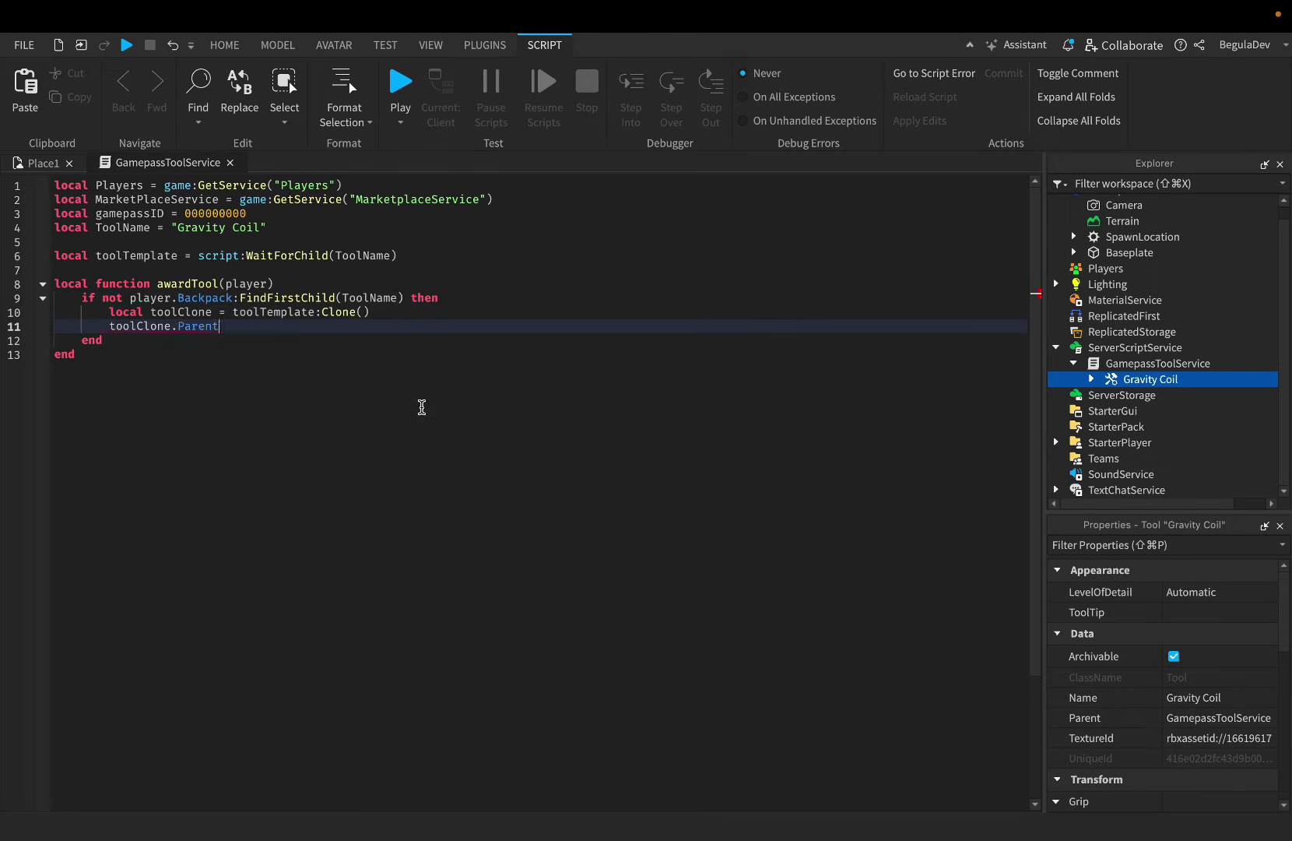
type(" = player.Backpack")
Step: Below awardTool, connect Players.PlayerAdded to function(player), with player.CharacterAdded connected to function(Character) inside it
left_click(422, 407)
key("Return")
key("Return")
type("Players.PlayerAdded:Connect(f")
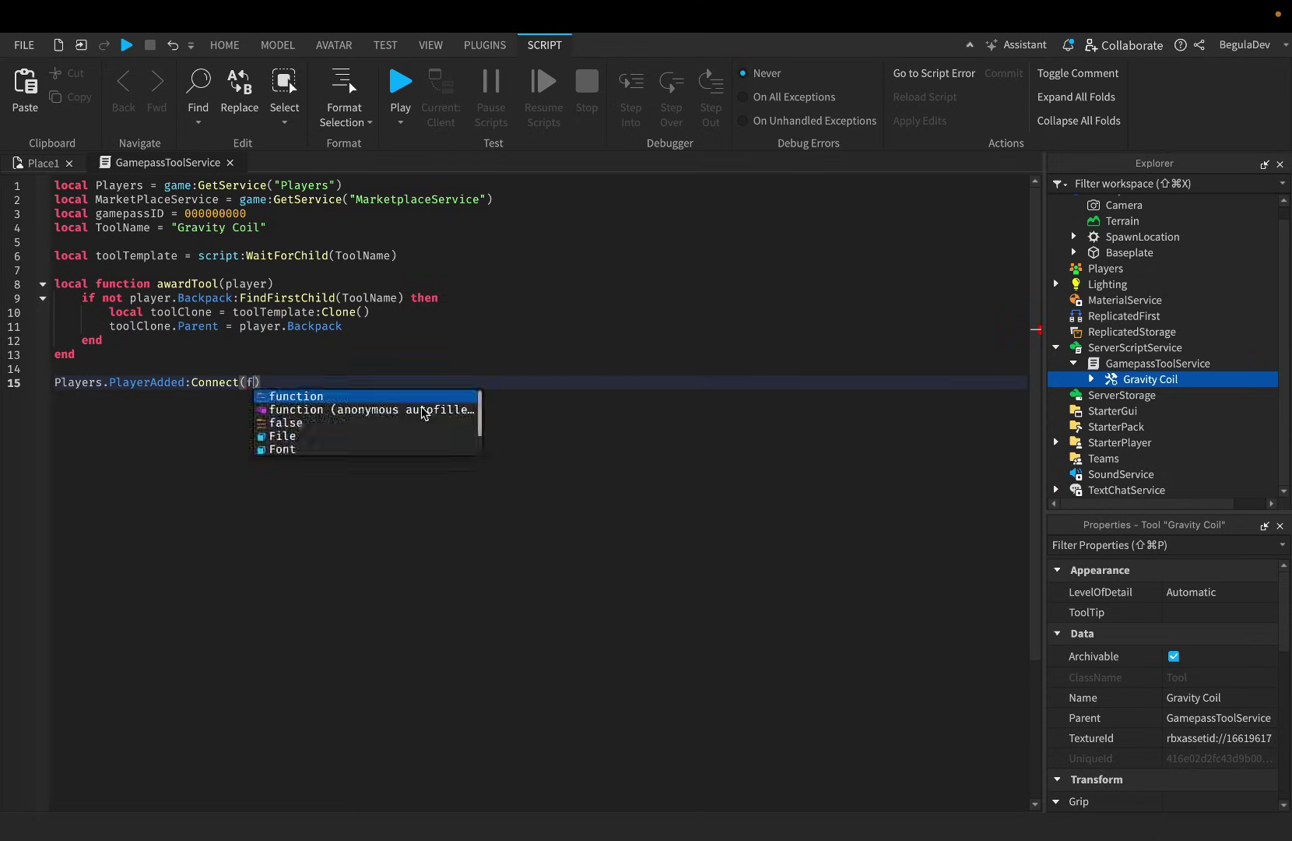
type("unction(player)")
key("Return")
type("player.C")
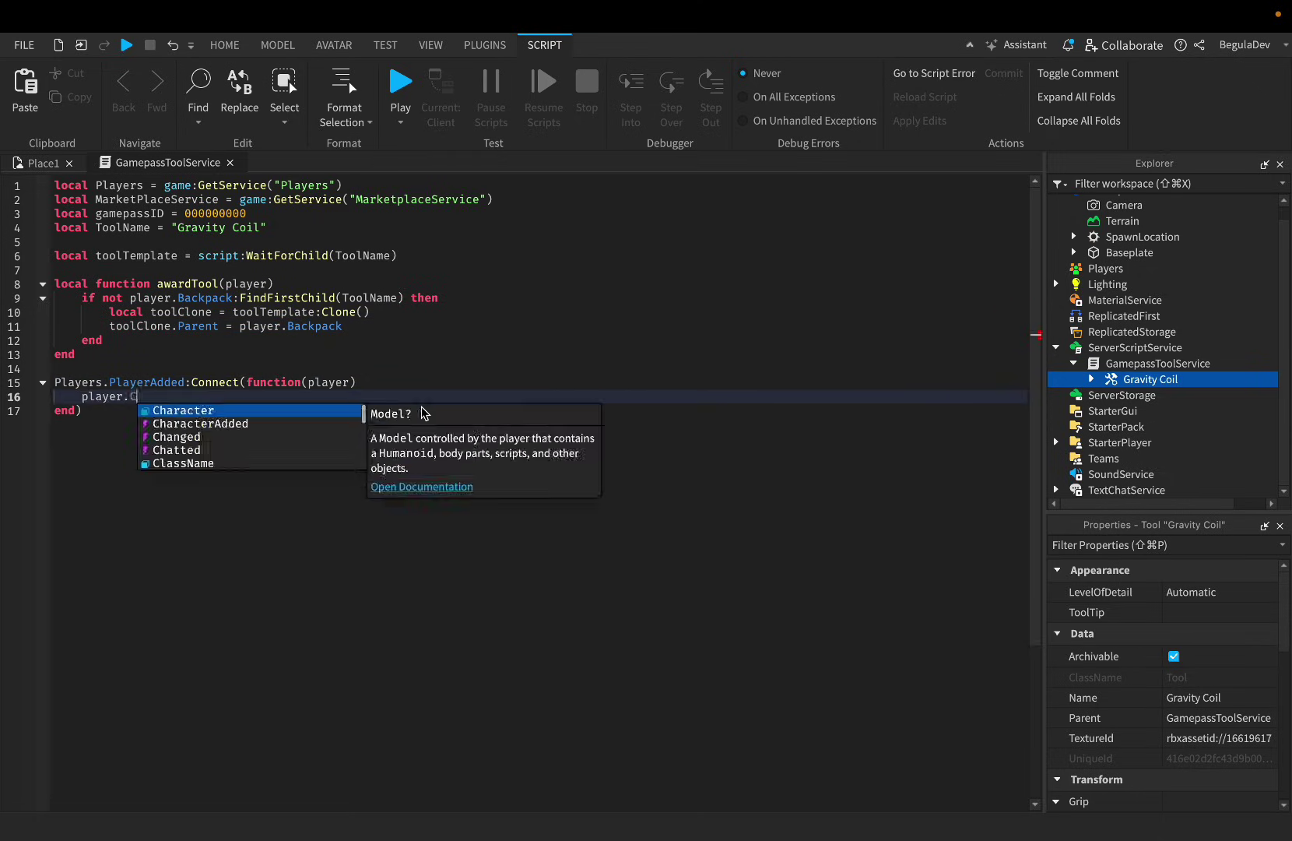
type("haracterAdded:Connect(function(Character")
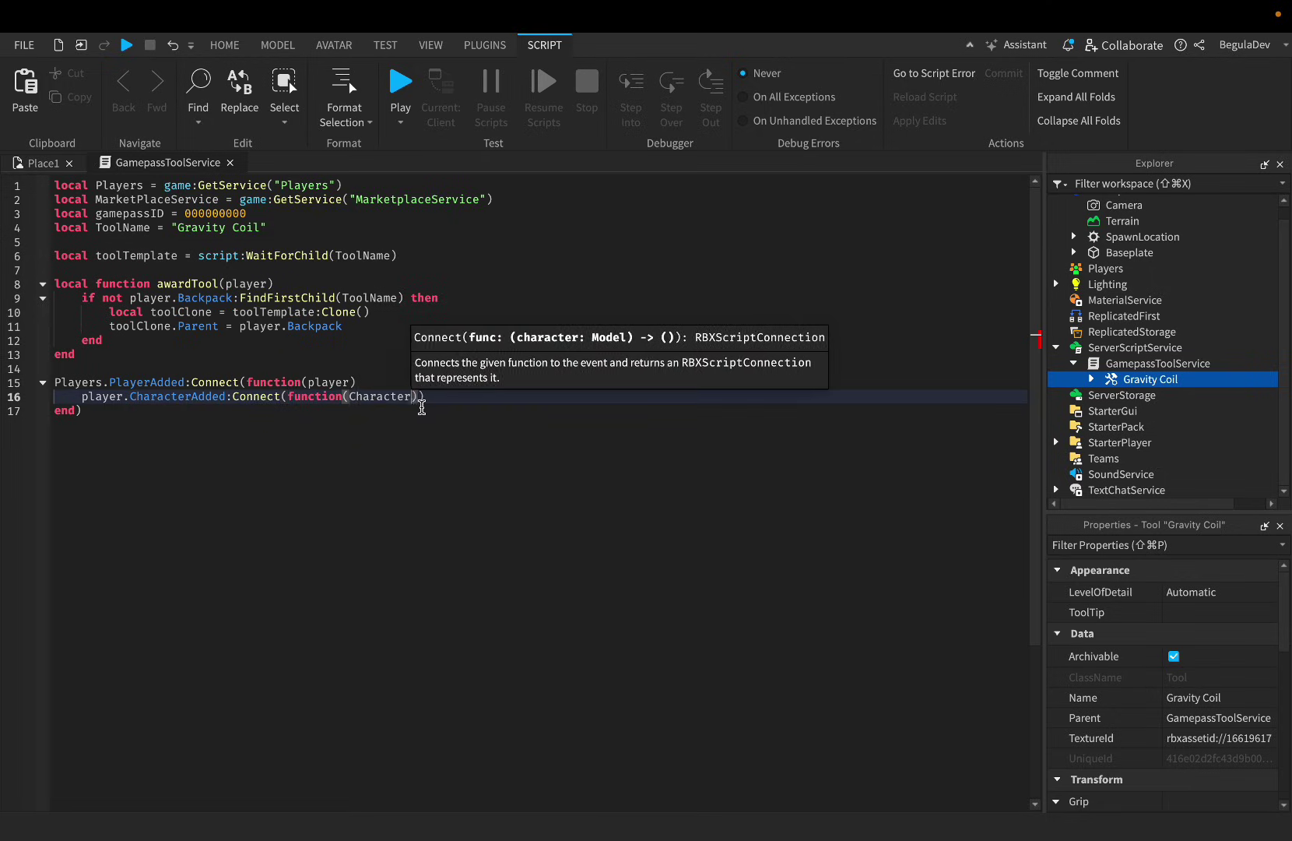
type(")")
key("Return")
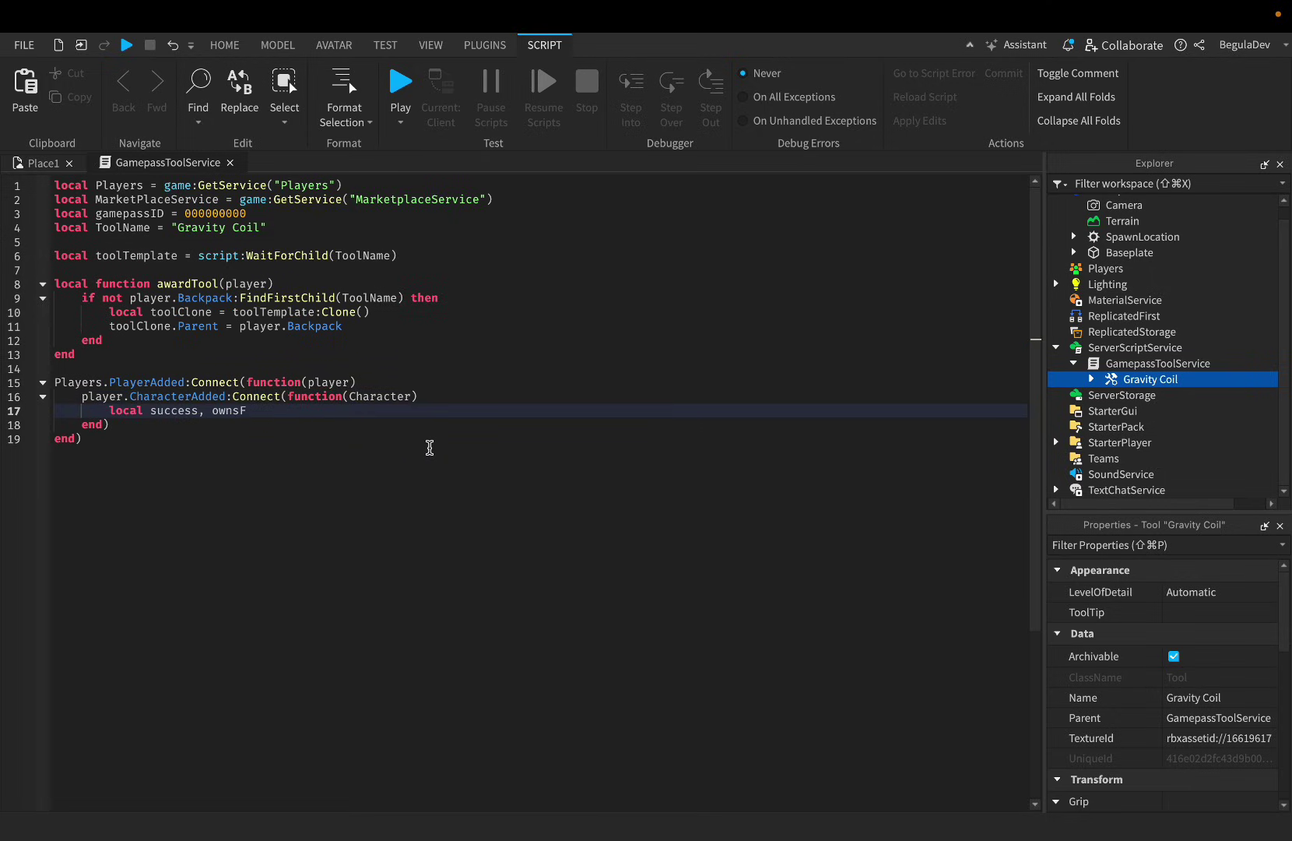
Step: In the CharacterAdded handler, declare local success, ownsGamepass = pcall(function() returning MarketPlaceService:UserOwnsGamePassAsync(player.UserId, gamepassID)
type("local success, ownsGamepass = pcall(function()")
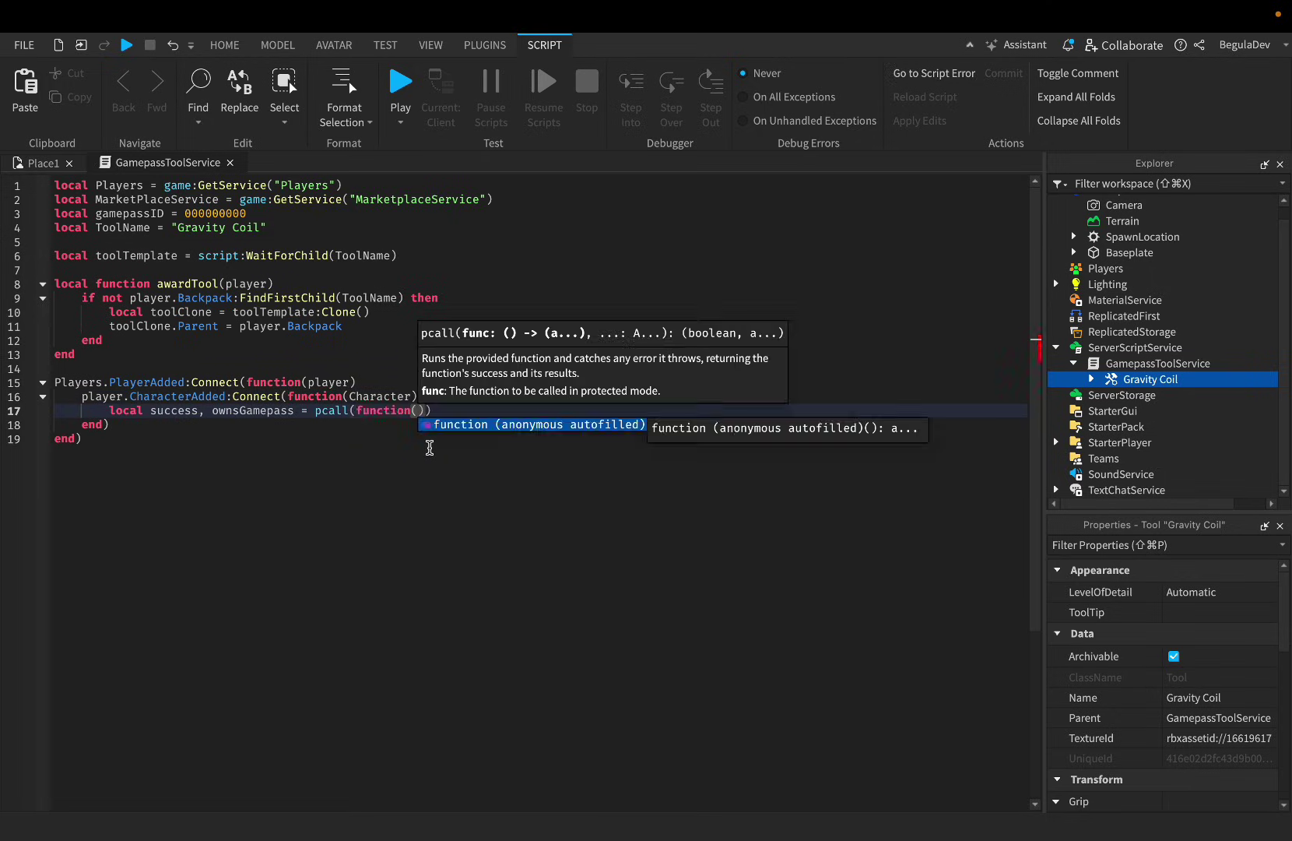
key("Return")
type("return MarketPlaceService:UserOwnsGamePassAsync(player.U")
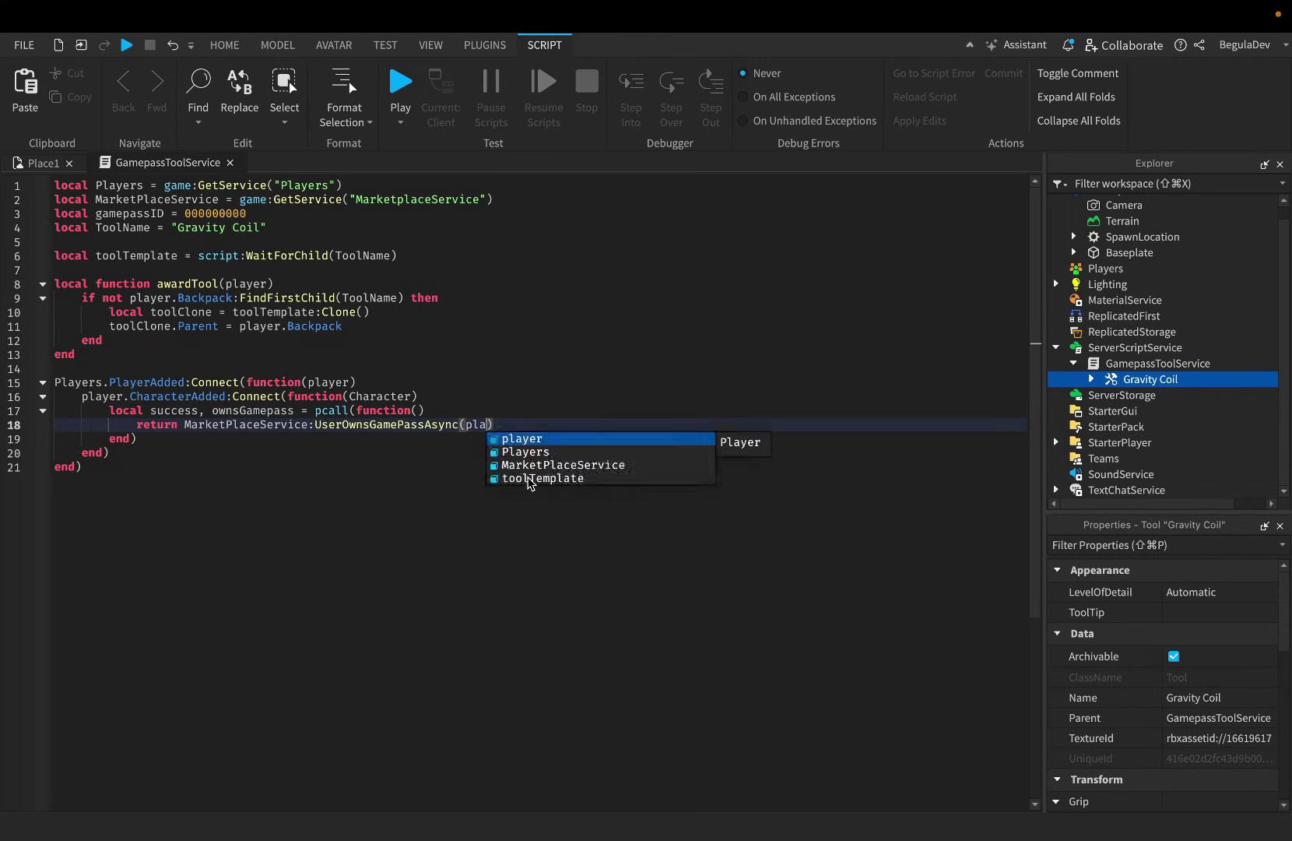
type("serId, gamepassID")
Step: After the pcall block, add if success and ownsGamepass then, calling awardTool(player) inside
left_click(153, 441)
key("Return")
type("if ")
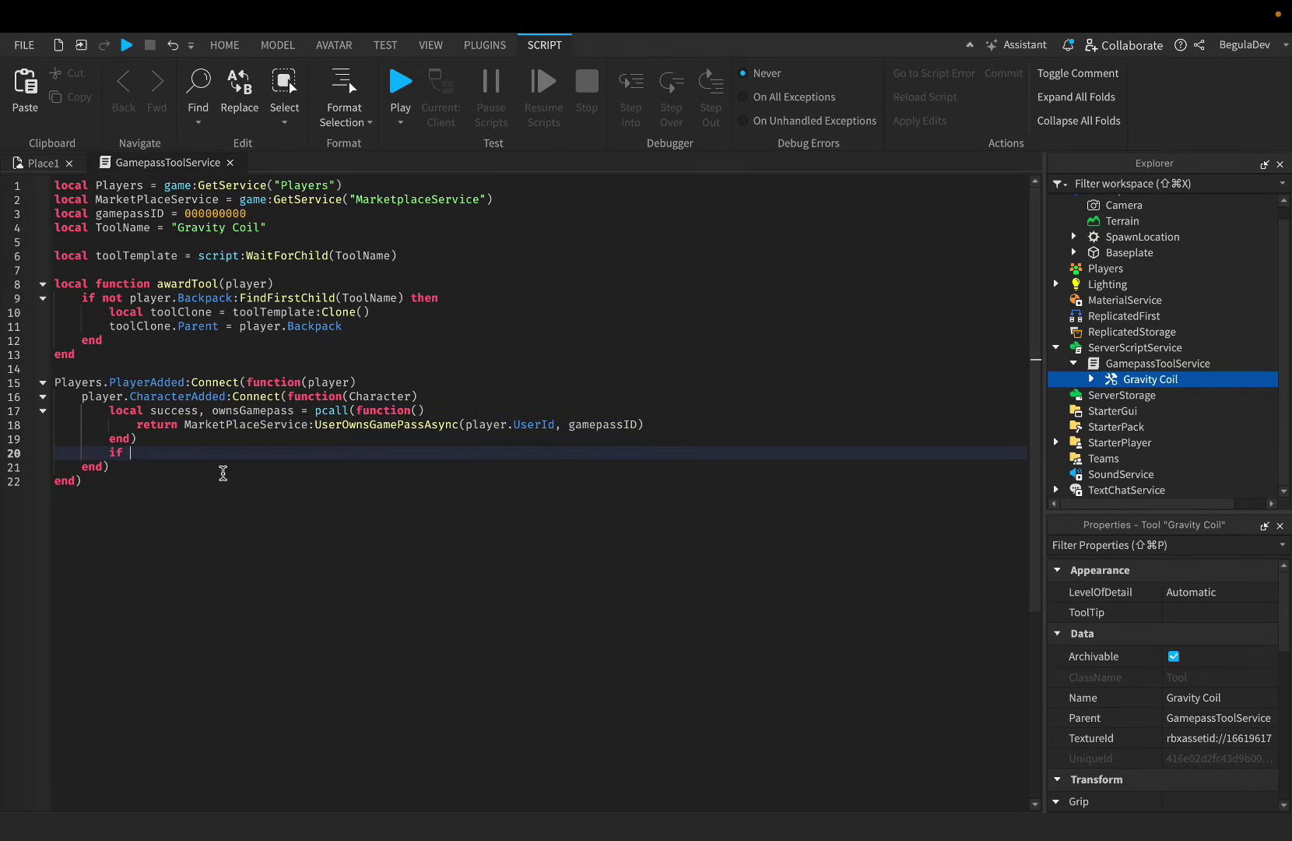
type("success and ownsGamepass then")
key("Return")
type("awardTool(player")
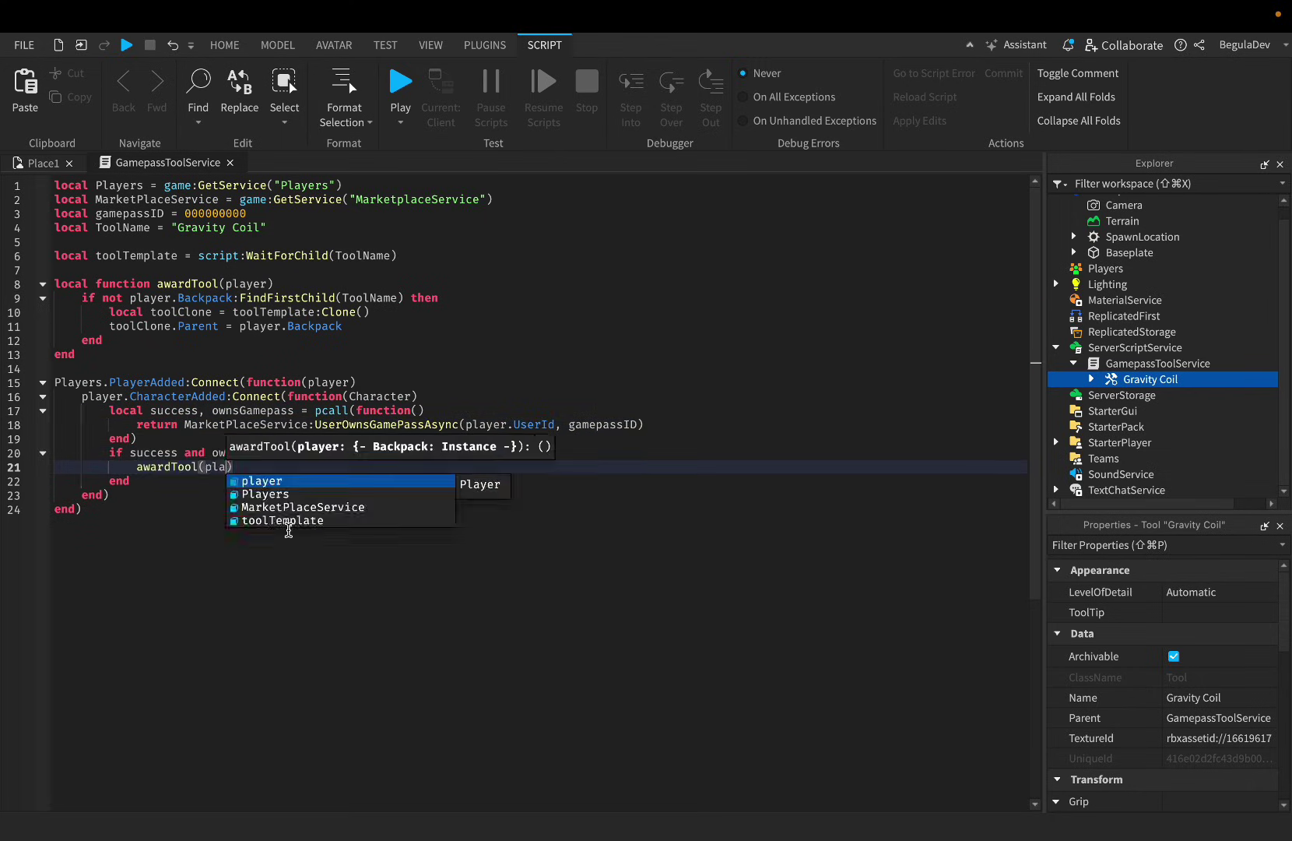
Step: At the script's end, connect MarketPlaceService.PromptGamePassPurchaseFinished to function(player, purchasedGamepassID, wasPurchased)
left_click(288, 530)
key("Return")
key("Return")
type("MarketPlaceService.PromptG")
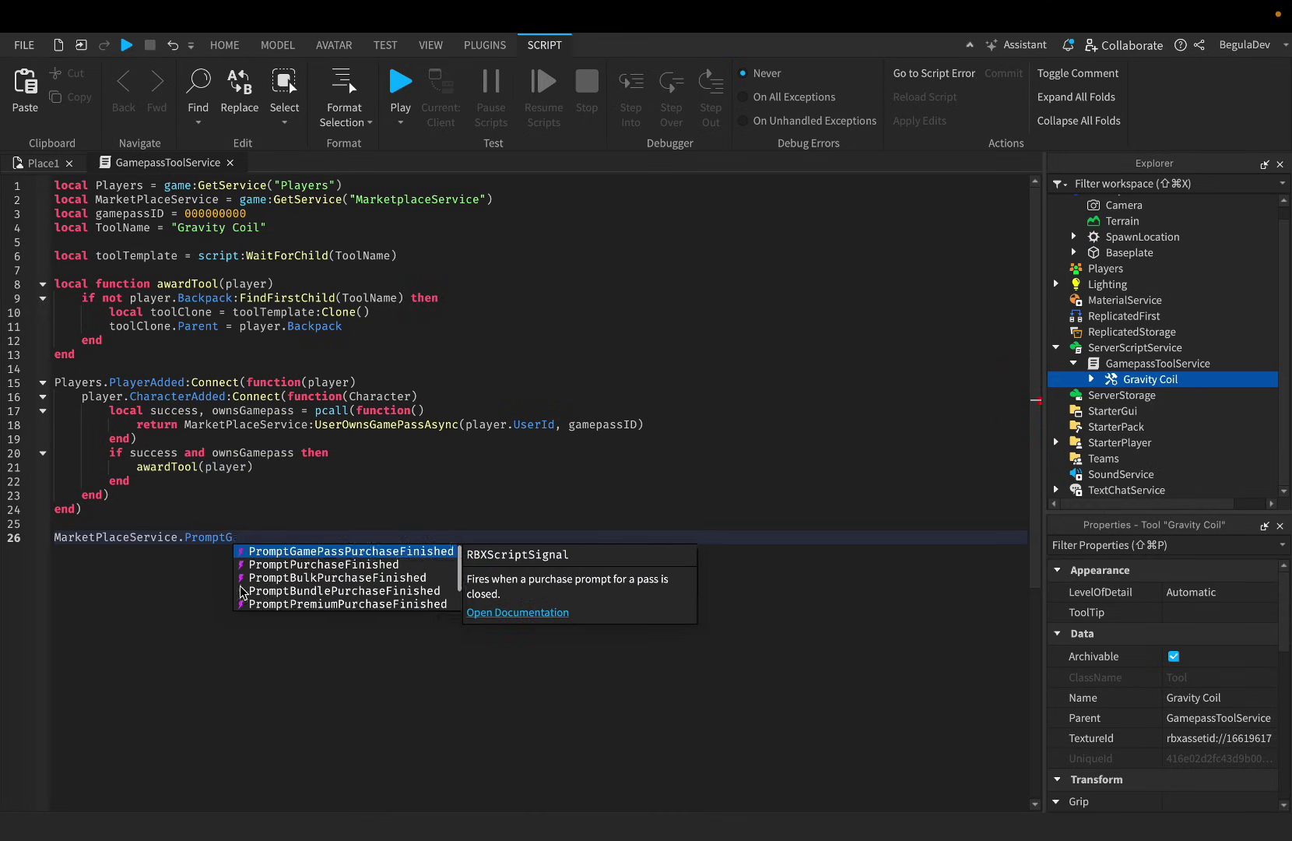
key("Tab")
type(":Connect(function(p")
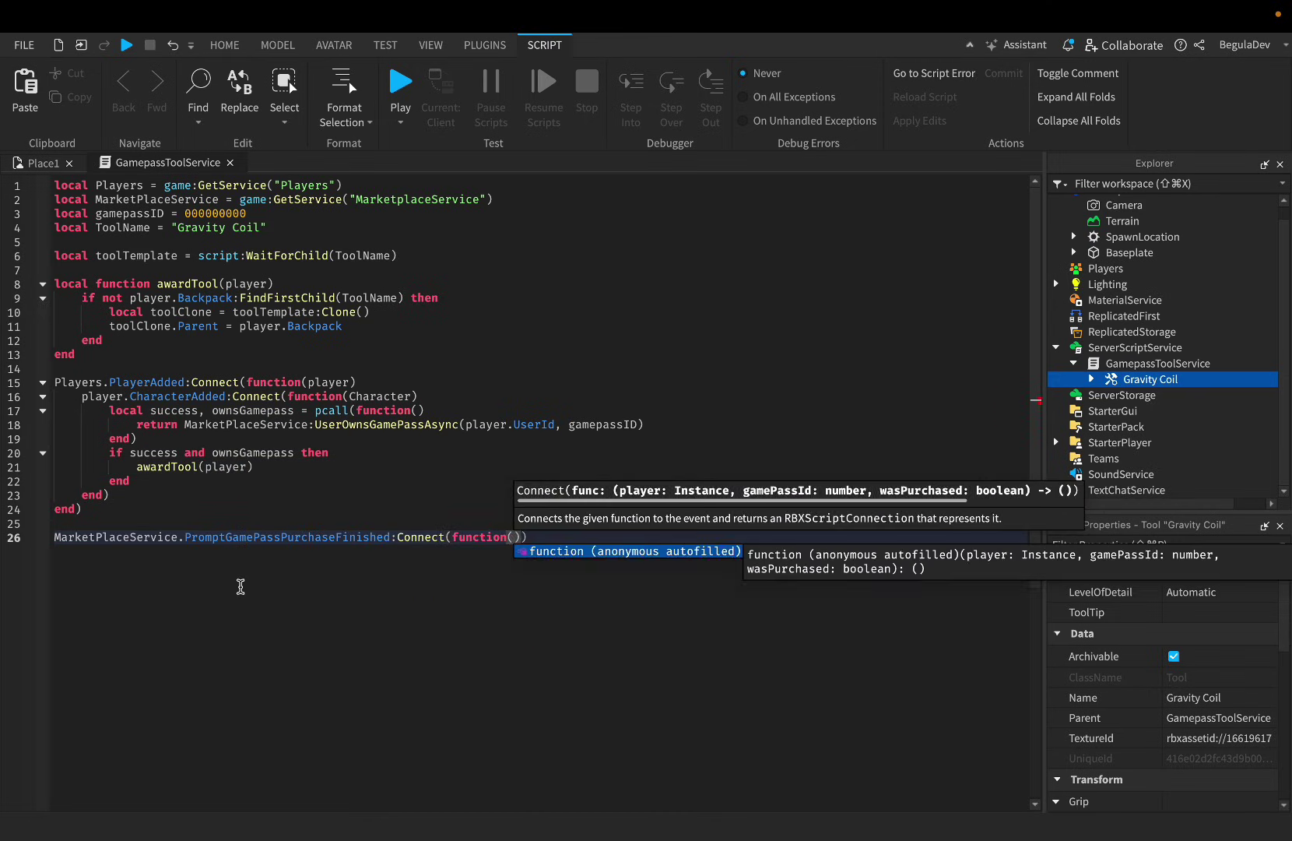
type("layer, purchasedGamepass")
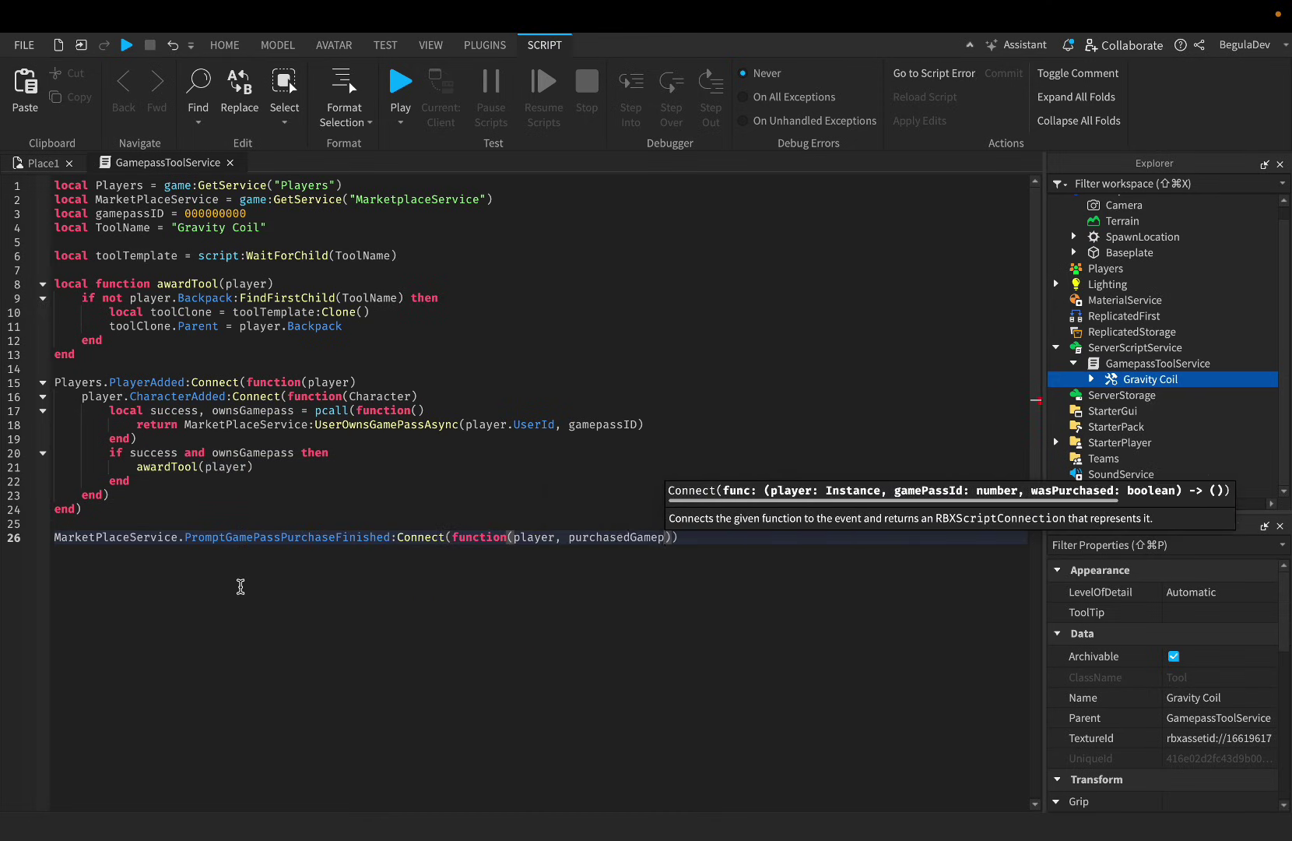
type("ID, wasPurchased")
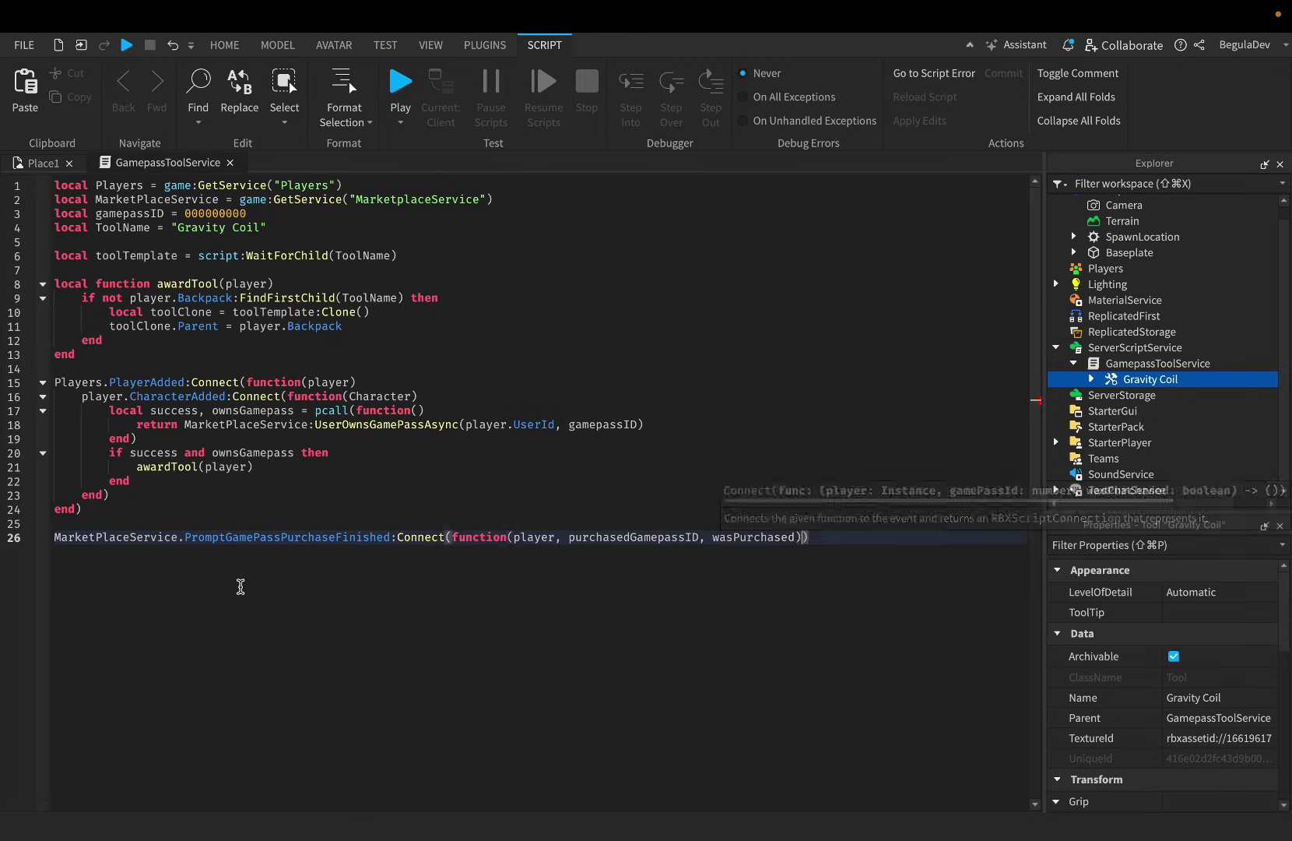
Step: In the purchase handler, add if purchasedGamepassID == gamepassID and wasPurchased then, calling awardTool(player) inside
key("Return")
type("if purchasedGamepassID == gamepassID and wasPurchased then")
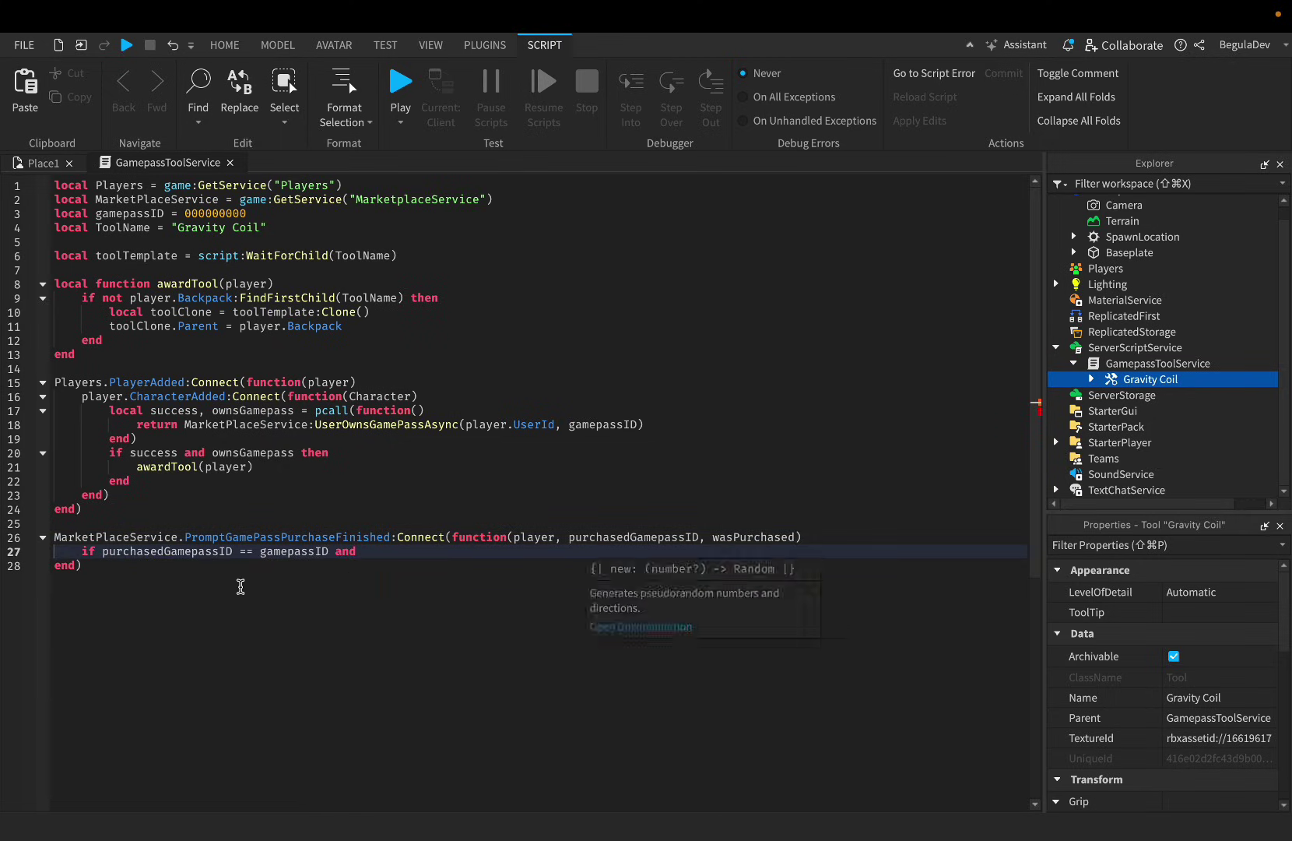
key("Return")
type("awardTool(player")
left_click(235, 608)
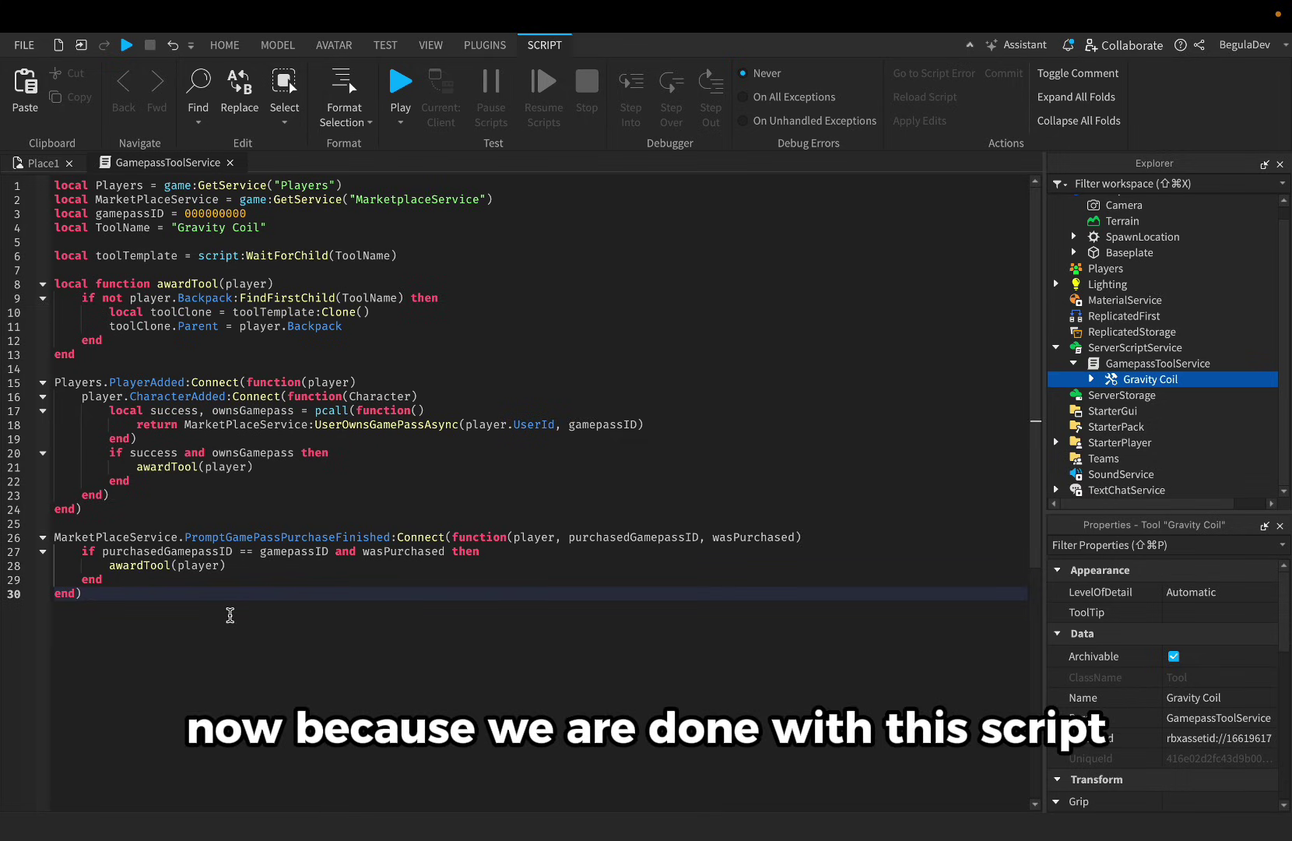
Step: Return to the place, set up saving it to Roblox through Game Settings as "Gamepass Tool Button", and disable Team Create
left_click(43, 163)
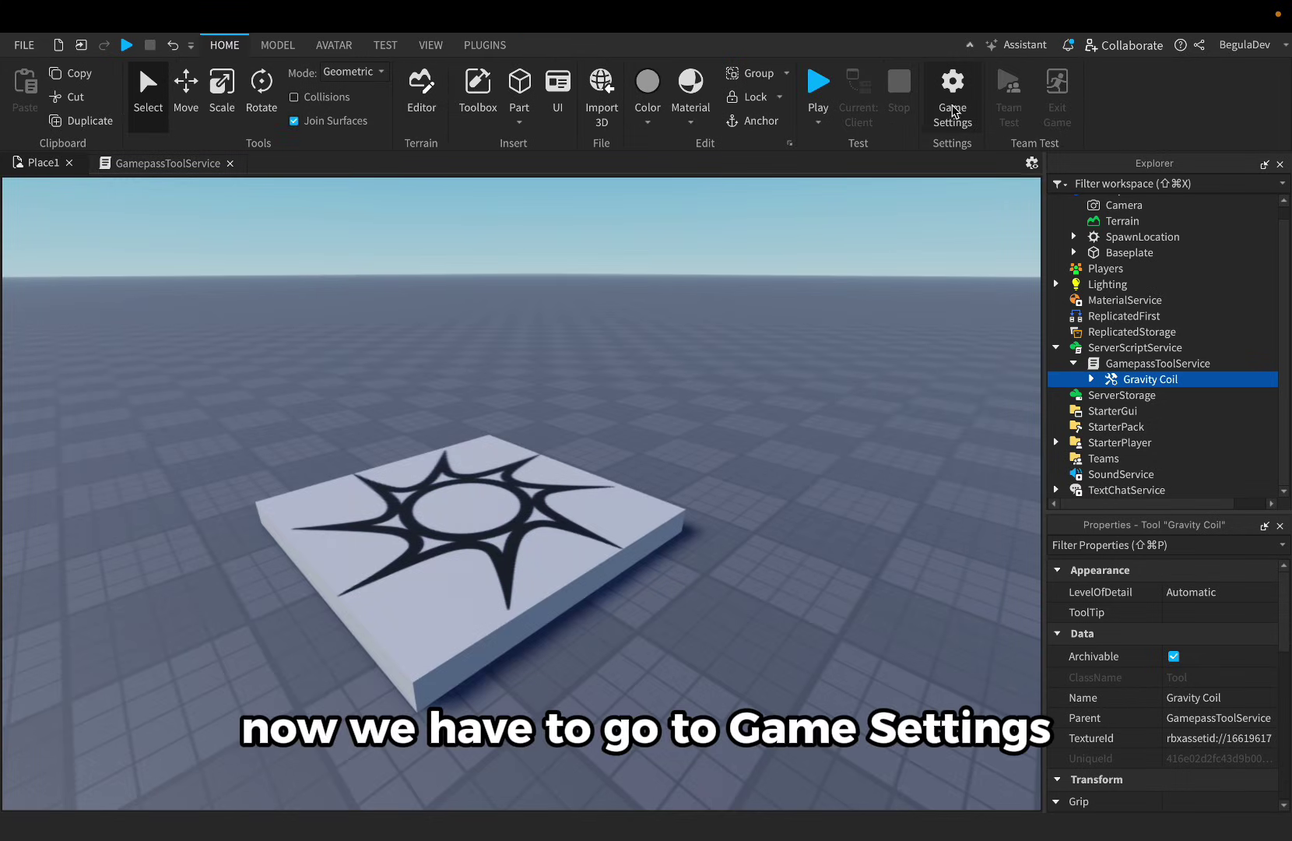
left_click(957, 113)
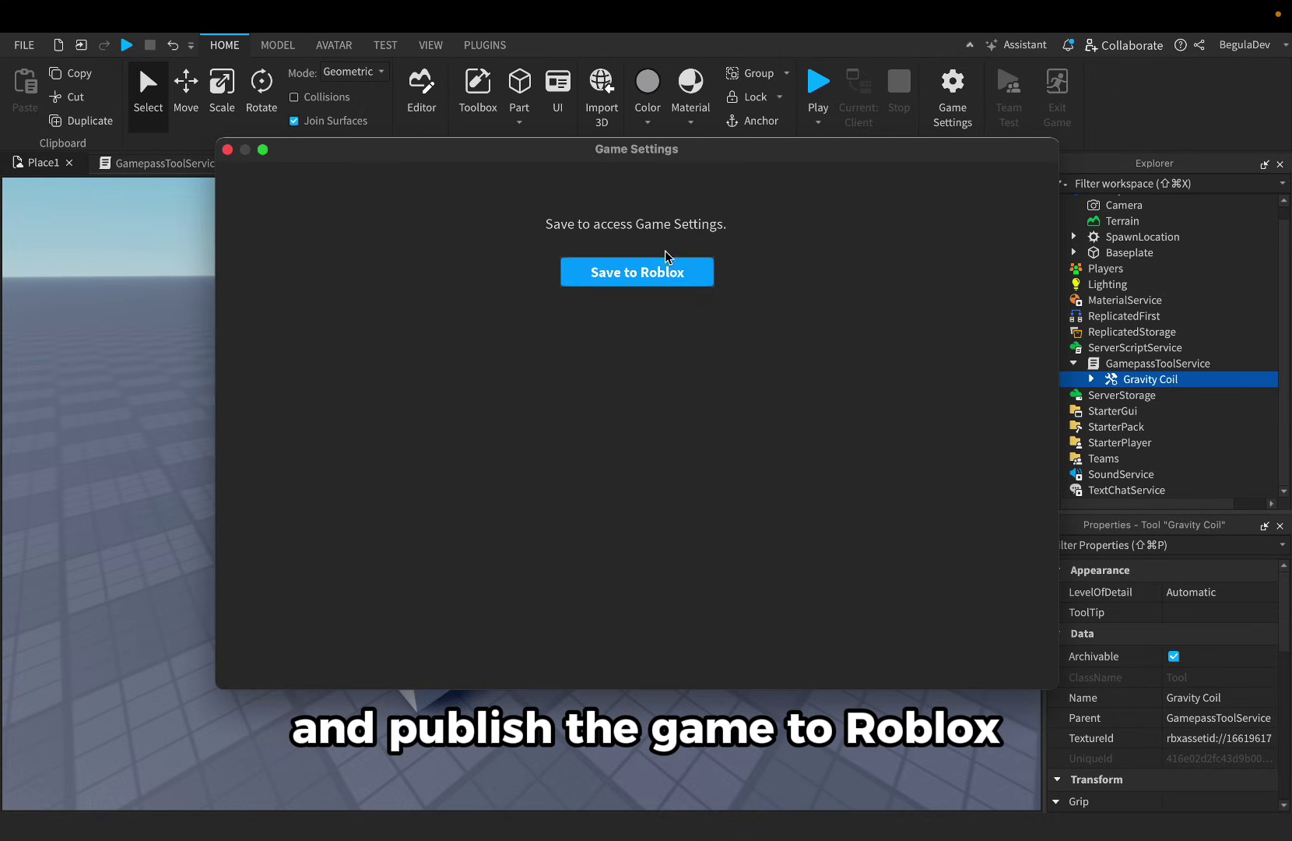
left_click(636, 274)
double_click(698, 178)
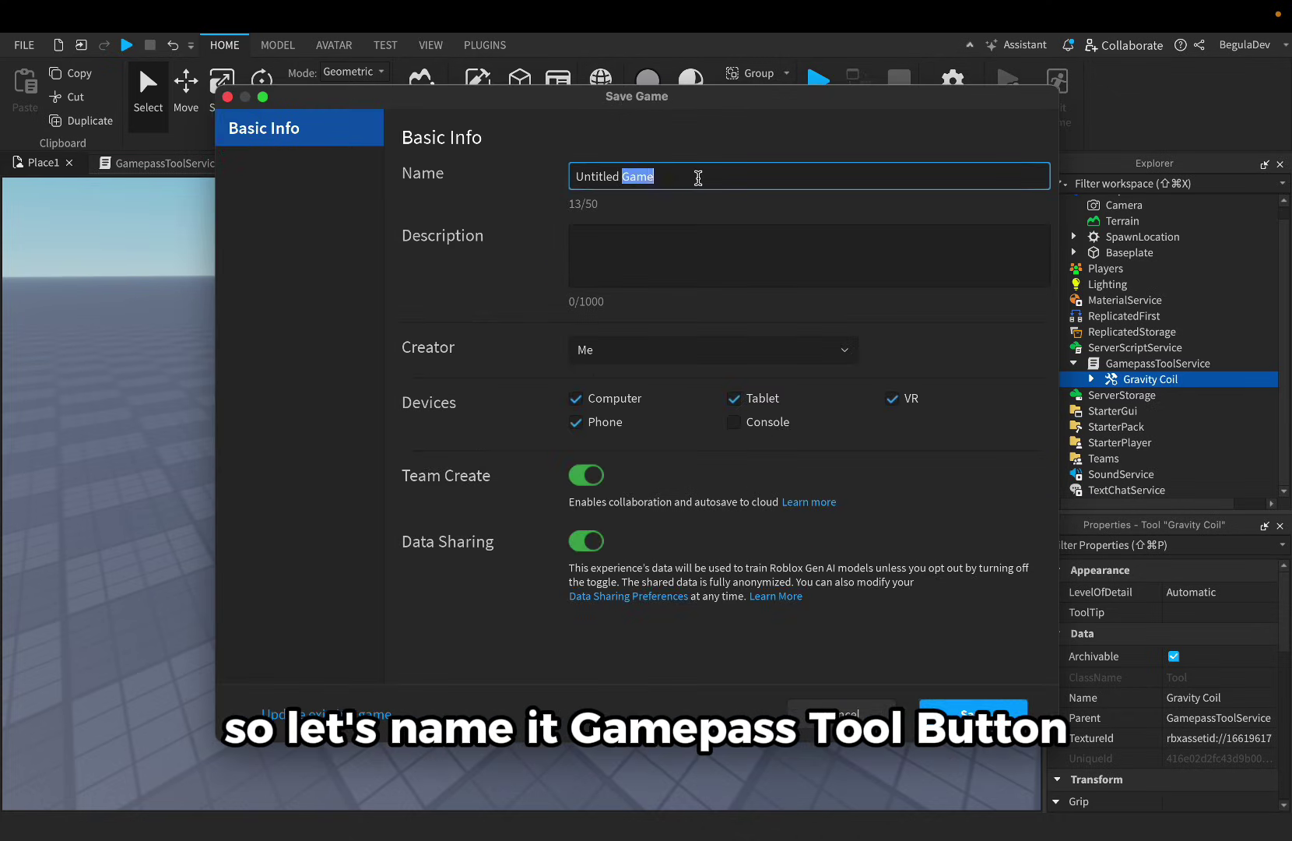
key("super+a")
key("BackSpace")
type("Ga")
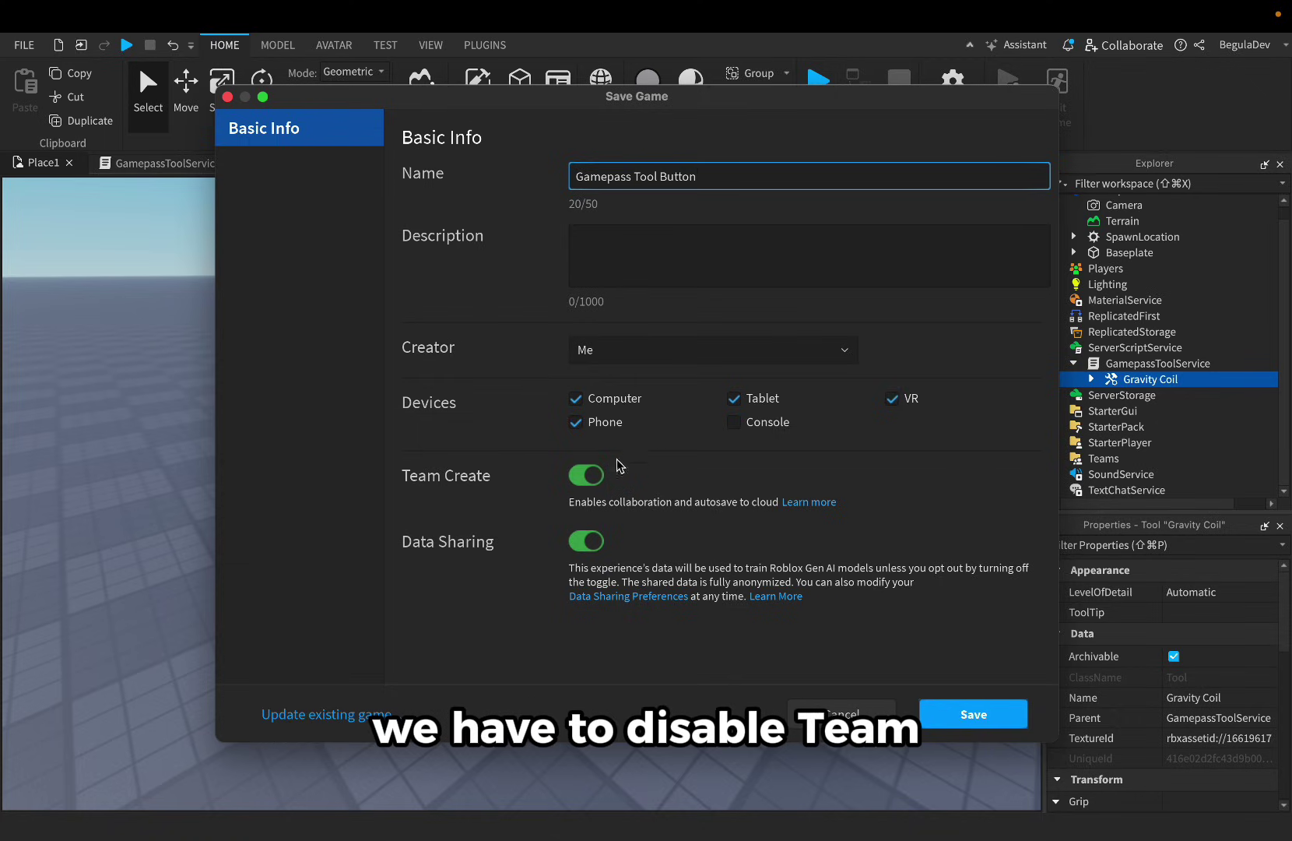
left_click(587, 475)
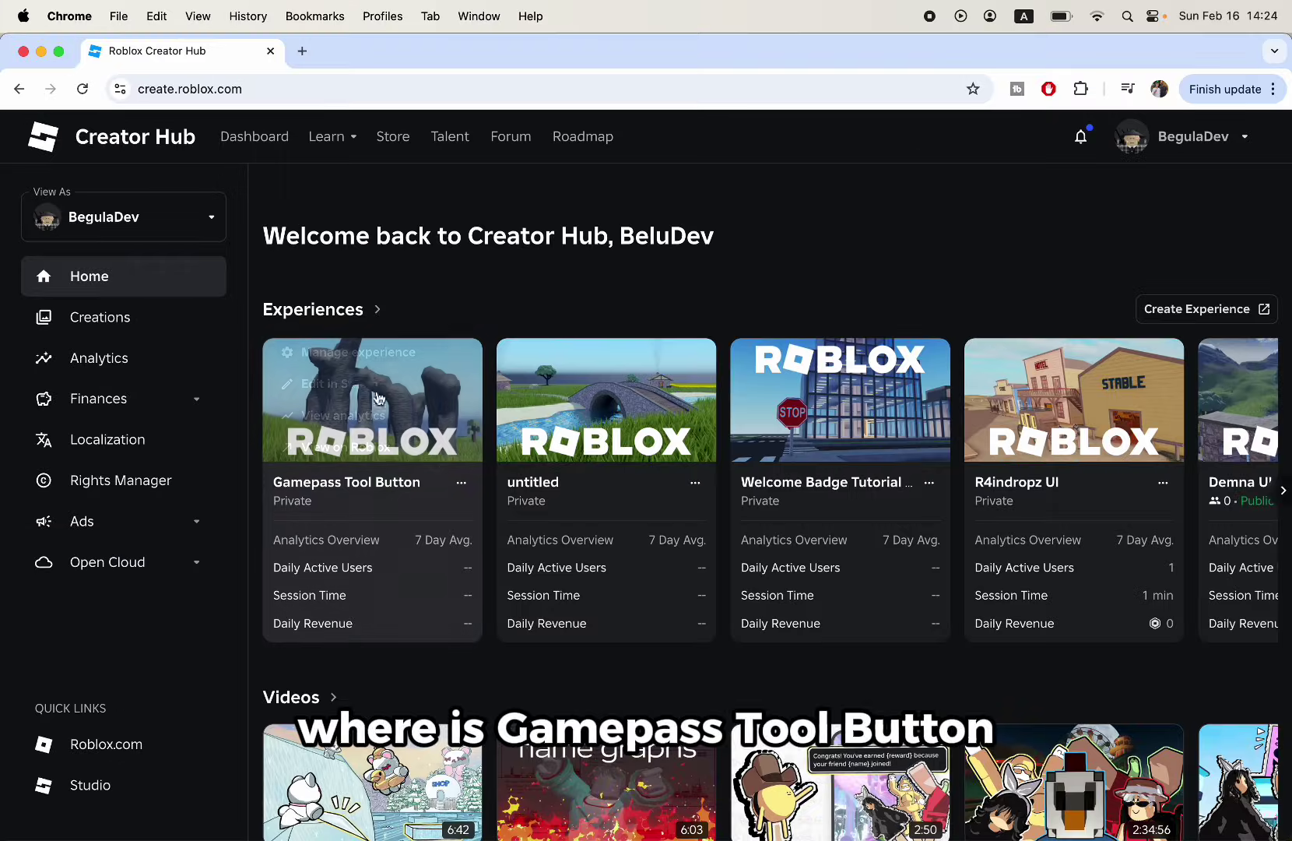
Step: In Creator Hub, manage the Gamepass Tool Button experience and open its monetization passes page
mouse_move(418, 358)
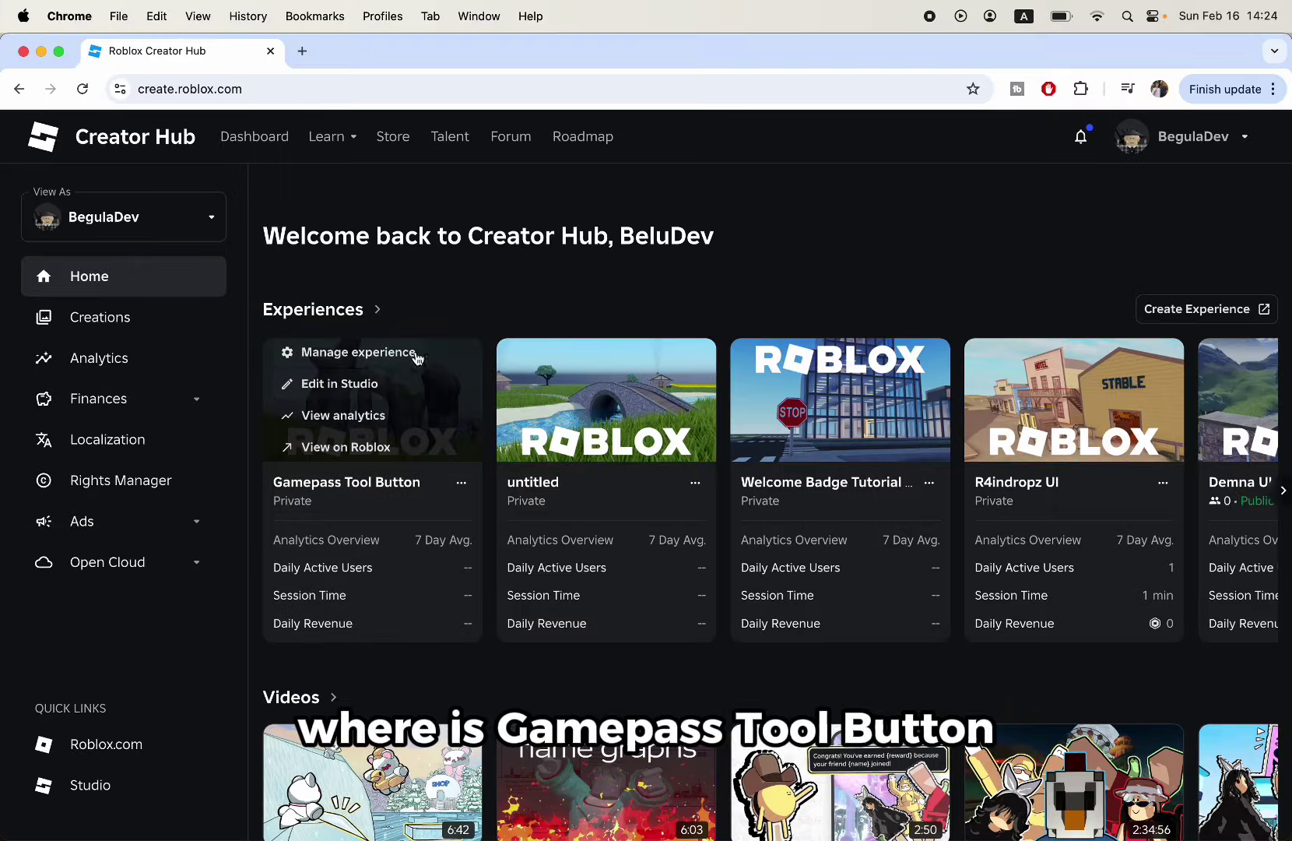
left_click(361, 354)
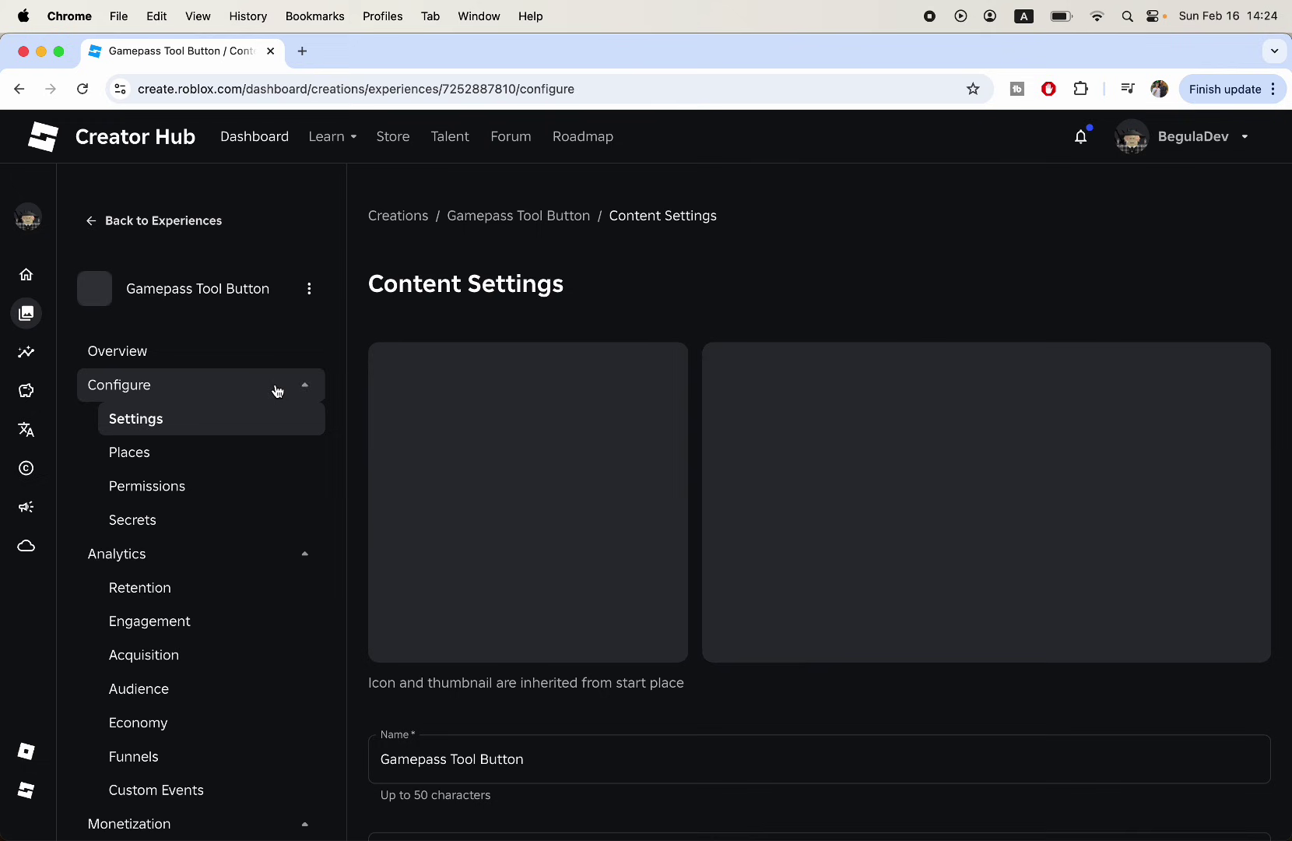
scroll(232, 585, "down", 3)
scroll(231, 585, "down", 6)
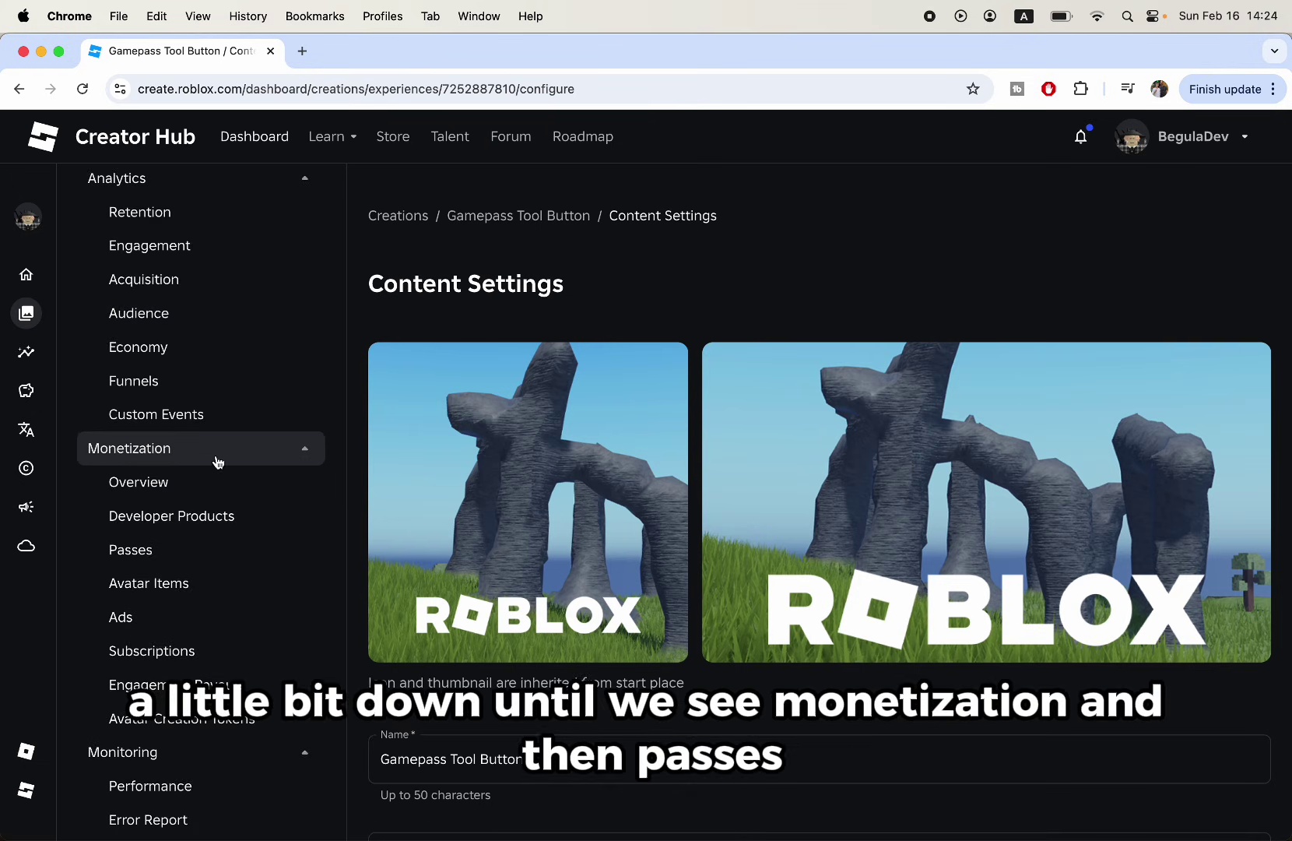
scroll(218, 463, "down", 2)
left_click(155, 482)
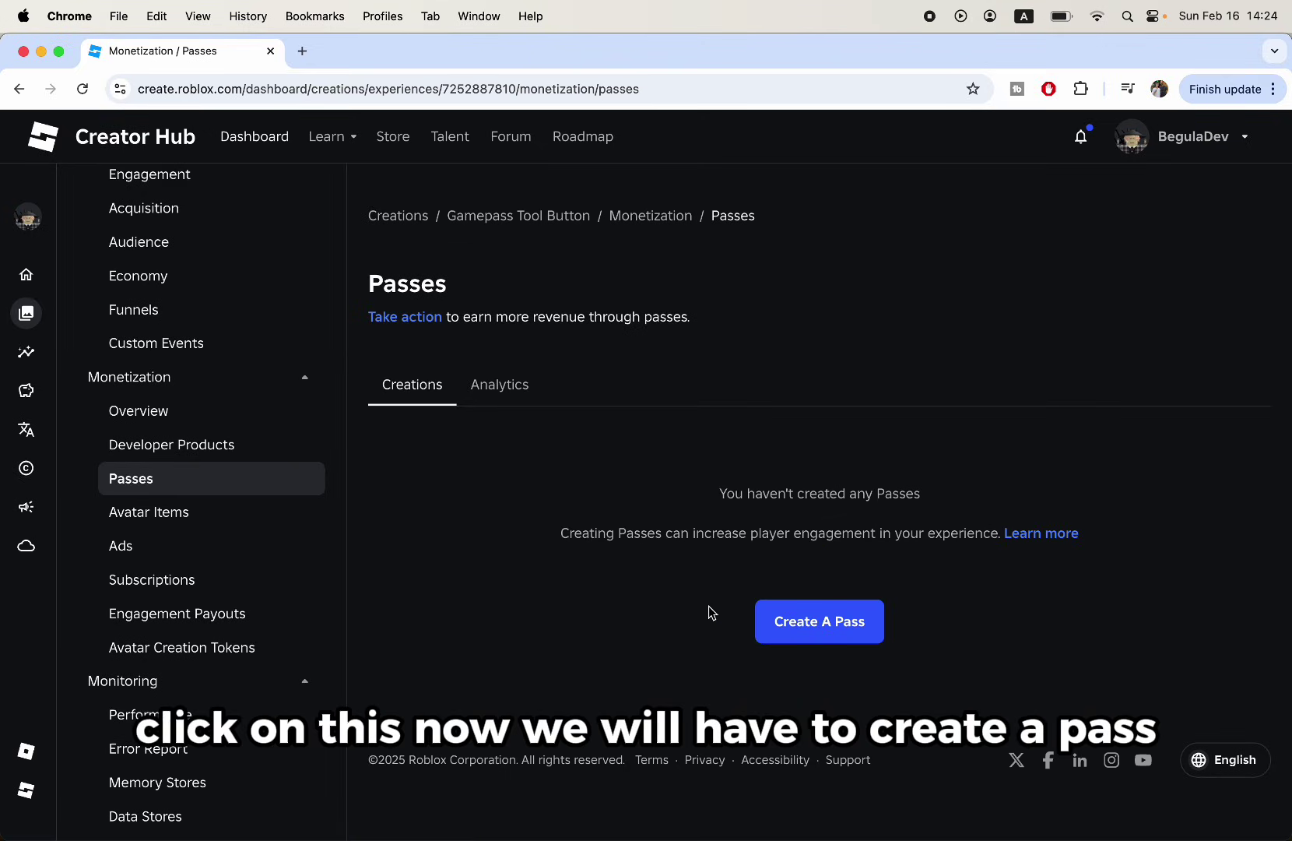
Step: Start a new pass and replace its default image with GrvaityCoil.png
left_click(816, 634)
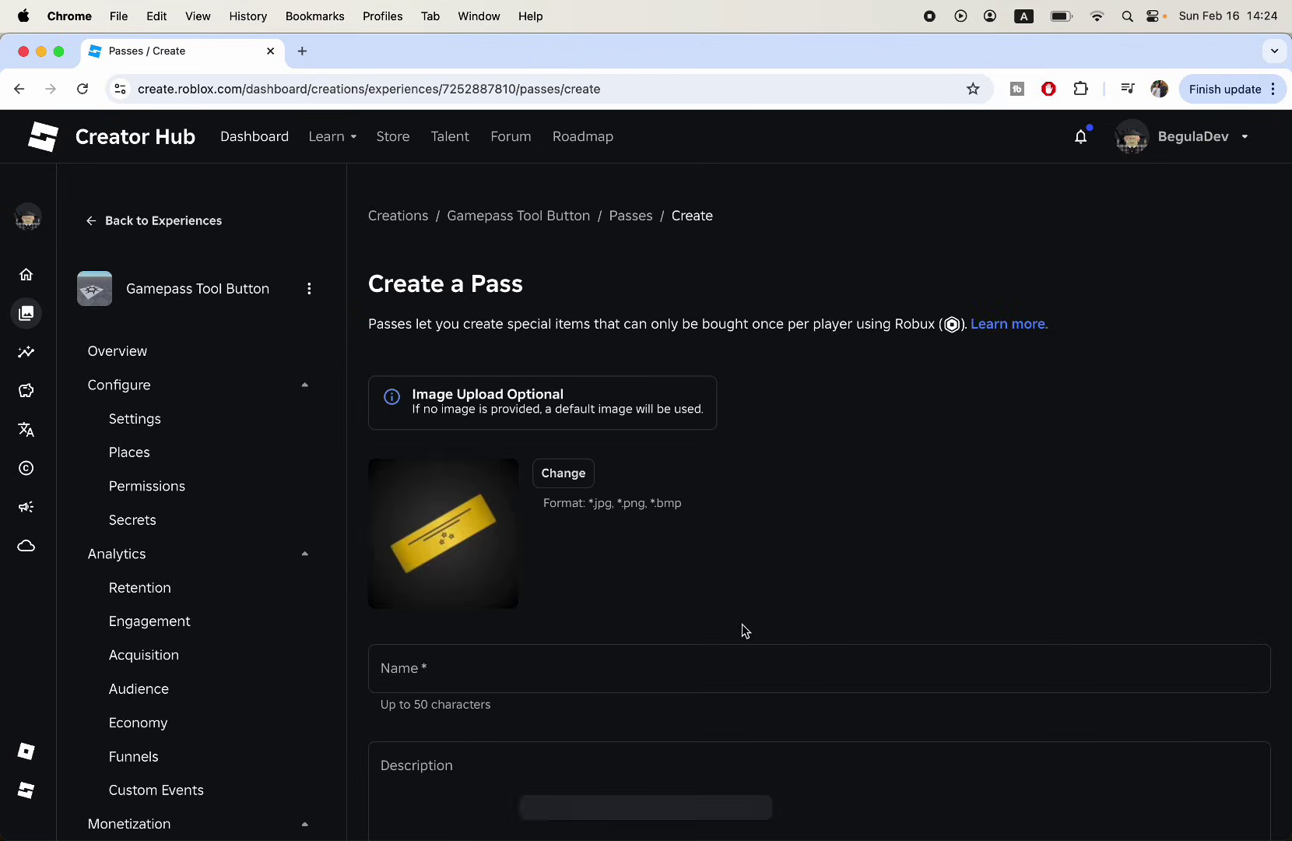
scroll(741, 629, "down", 3)
left_click(565, 292)
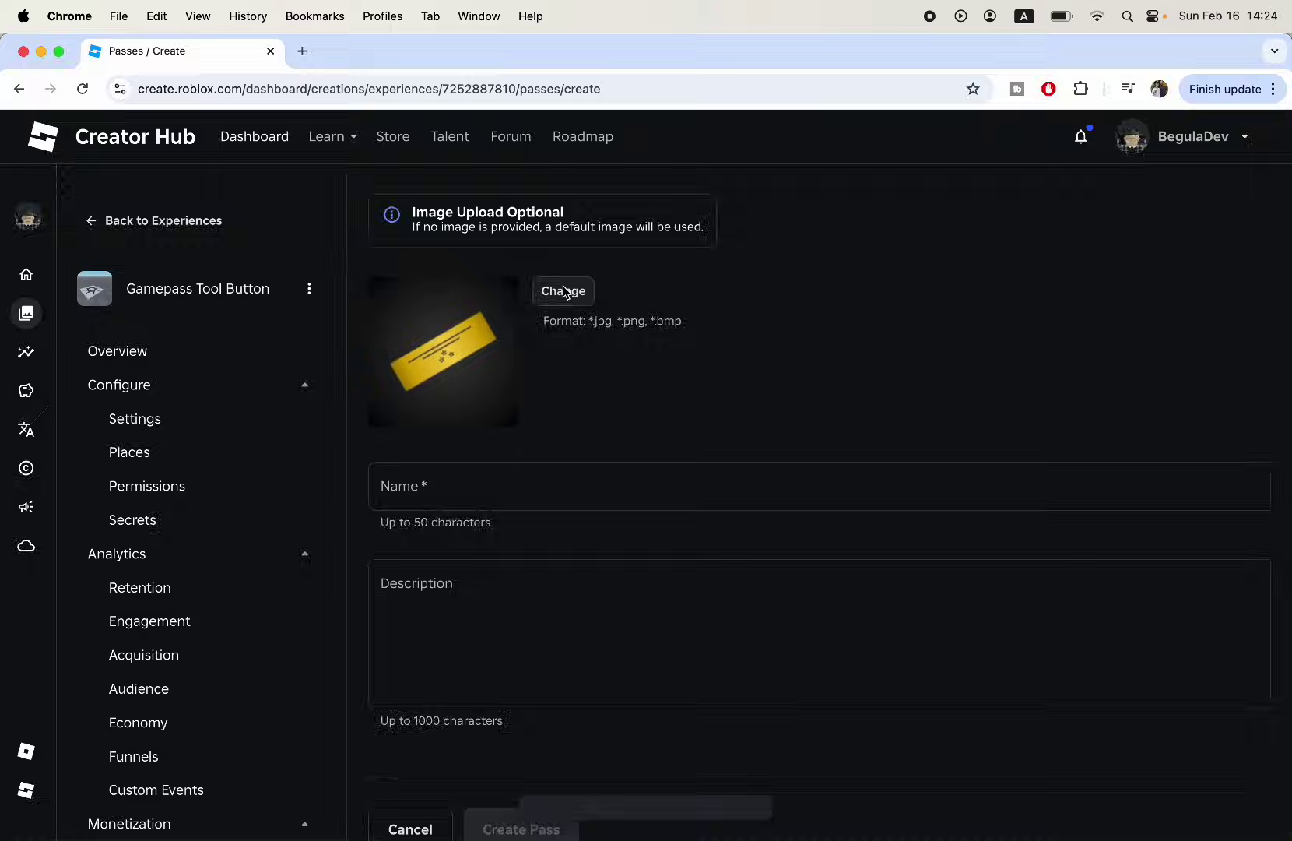
double_click(562, 269)
Step: Rename the pass to "Grvaity Coil", removing the file extension, and create it
left_click(519, 479)
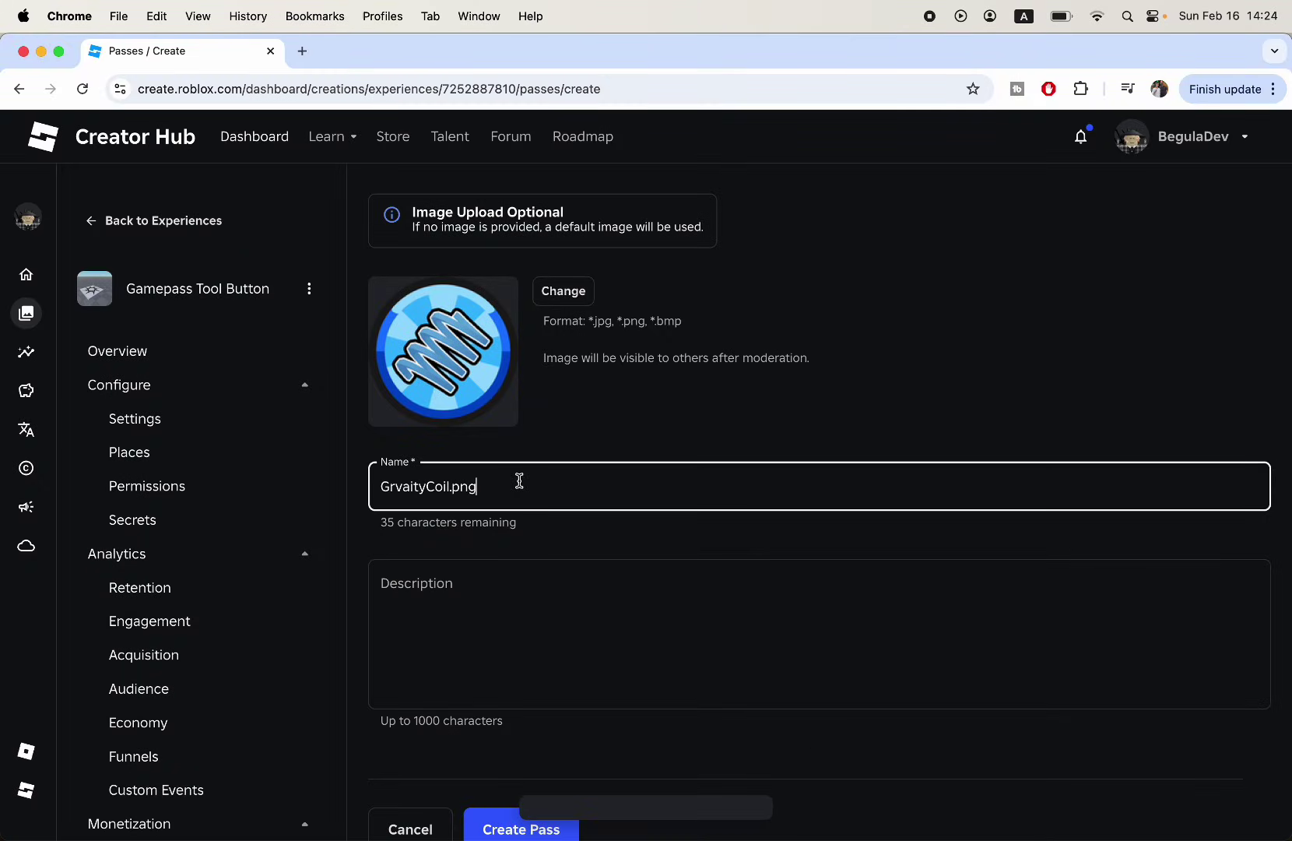
key("BackSpace")
key("BackSpace")
key("BackSpace")
key("BackSpace")
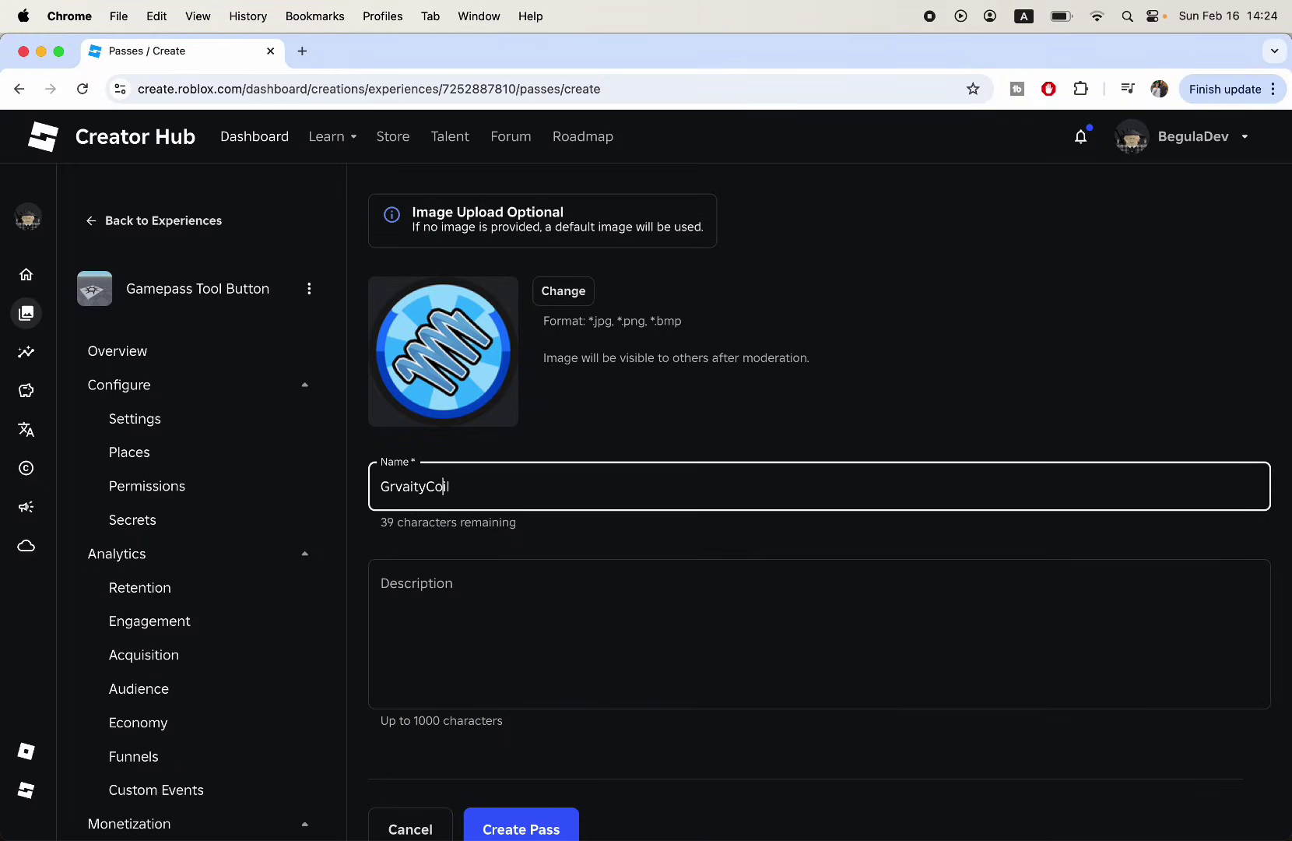
left_click(426, 486)
scroll(601, 554, "down", 3)
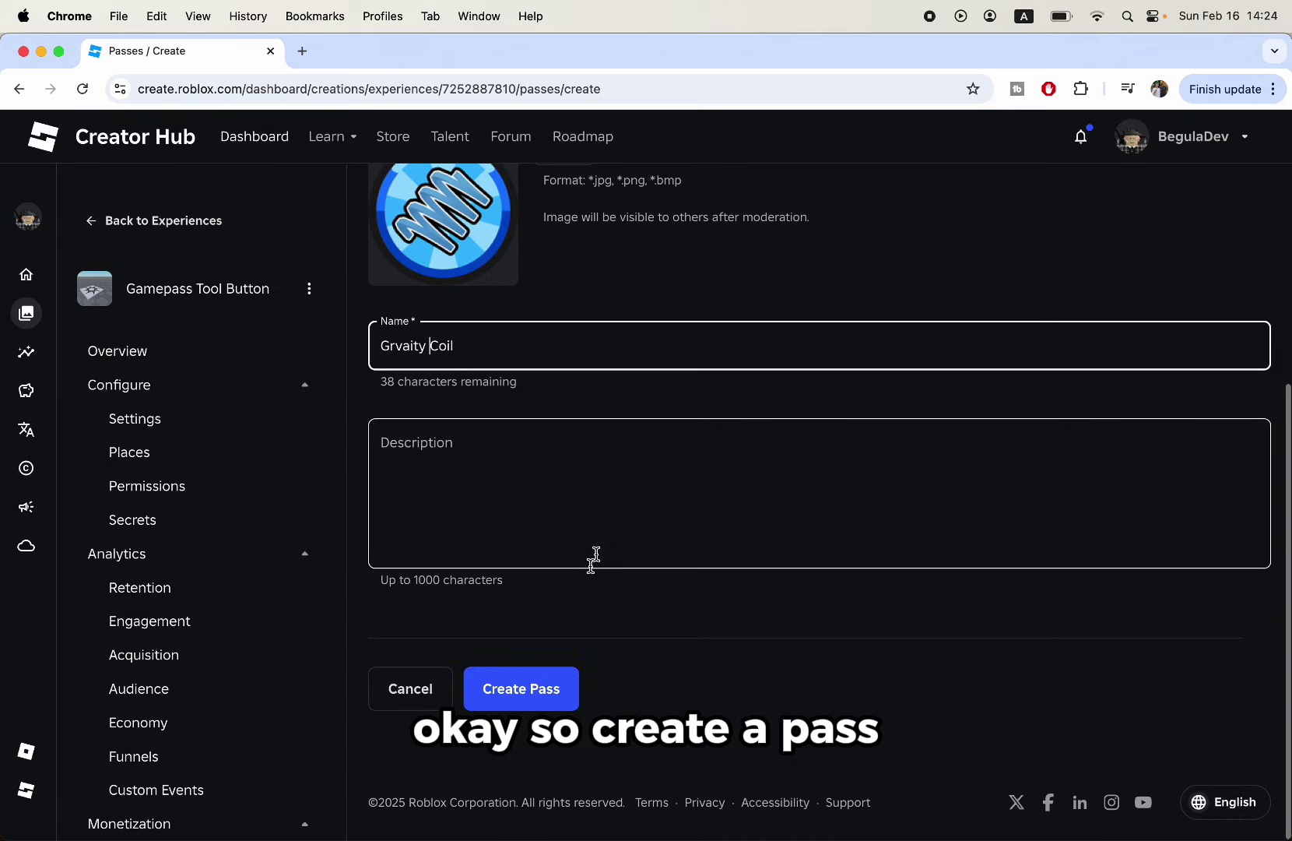
left_click(518, 689)
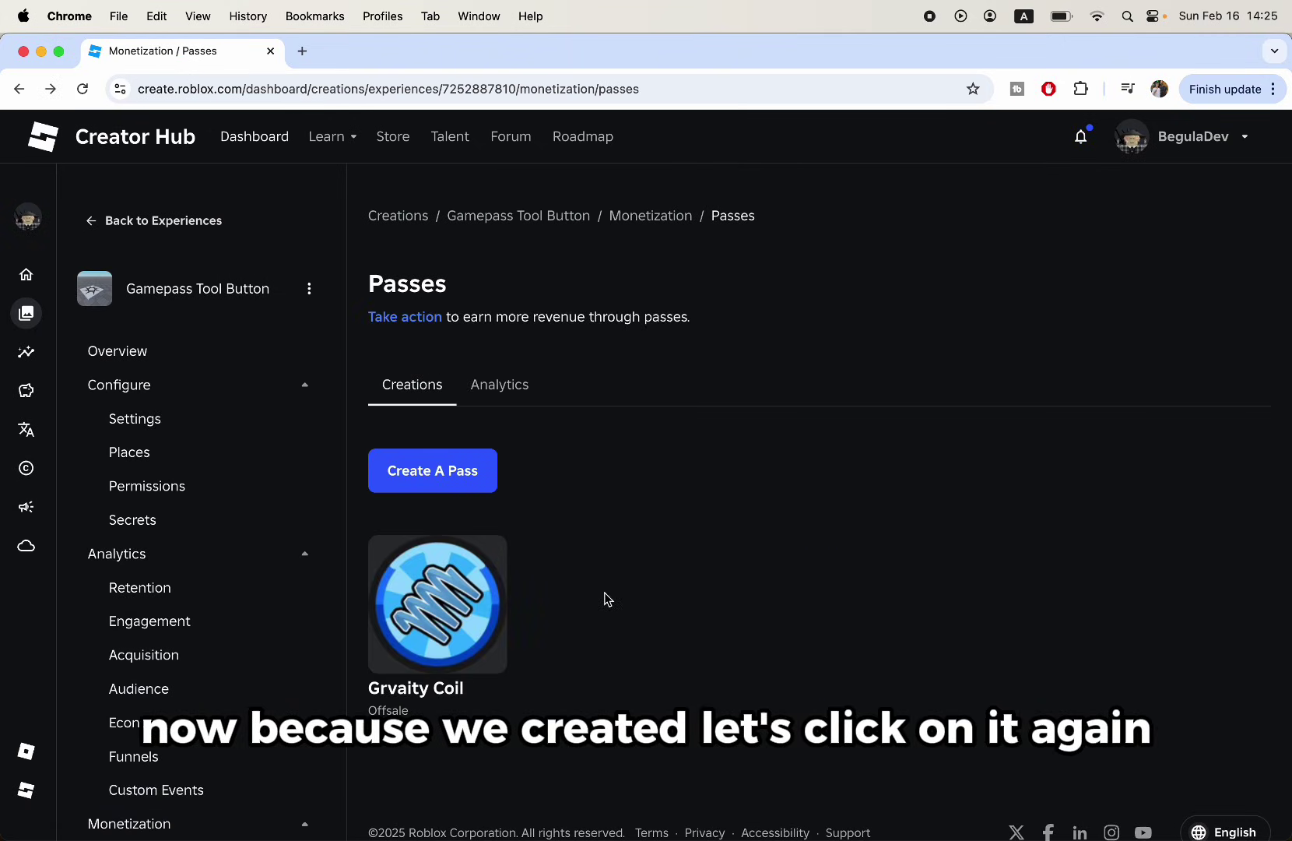
Step: Put the Grvaity Coil pass on sale for 20 Robux and save the changes
left_click(472, 626)
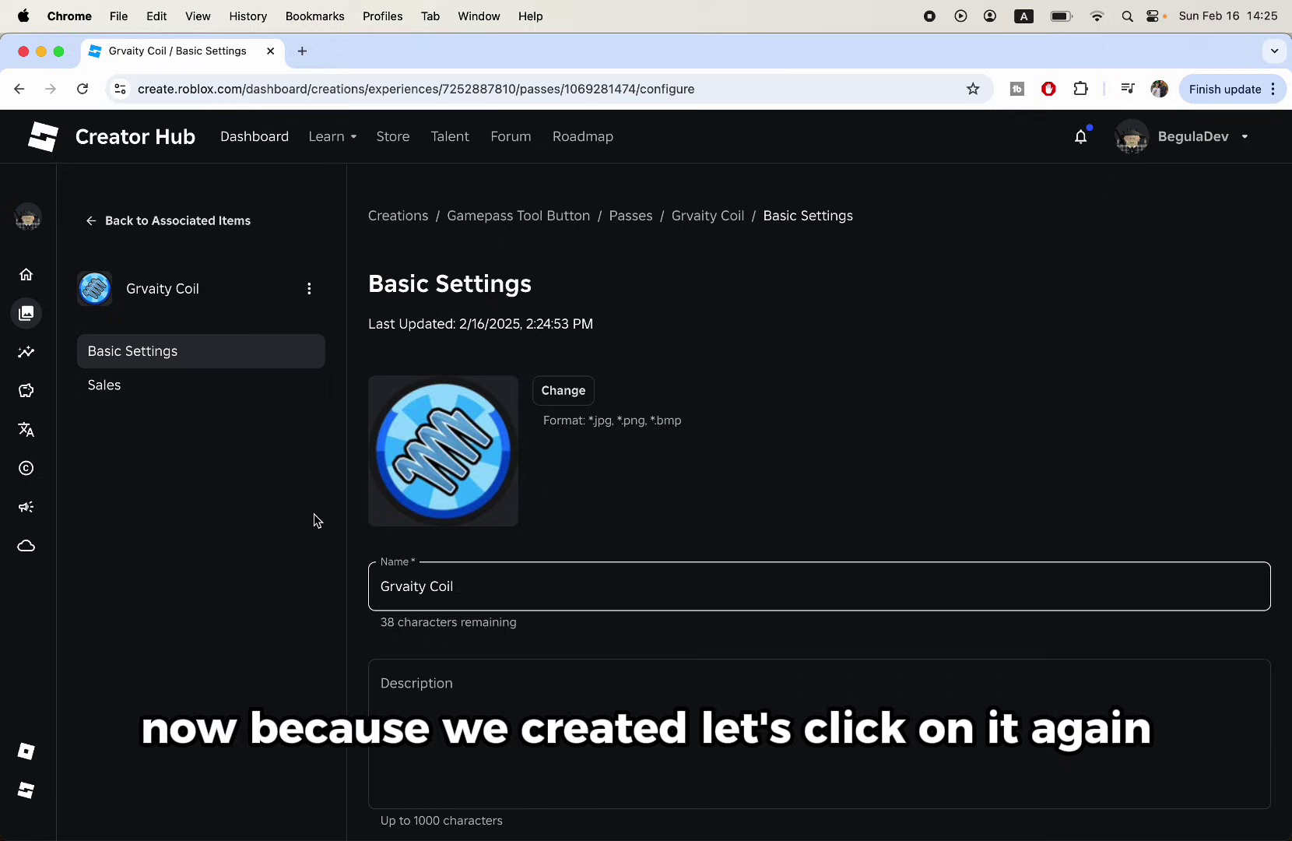
left_click(121, 389)
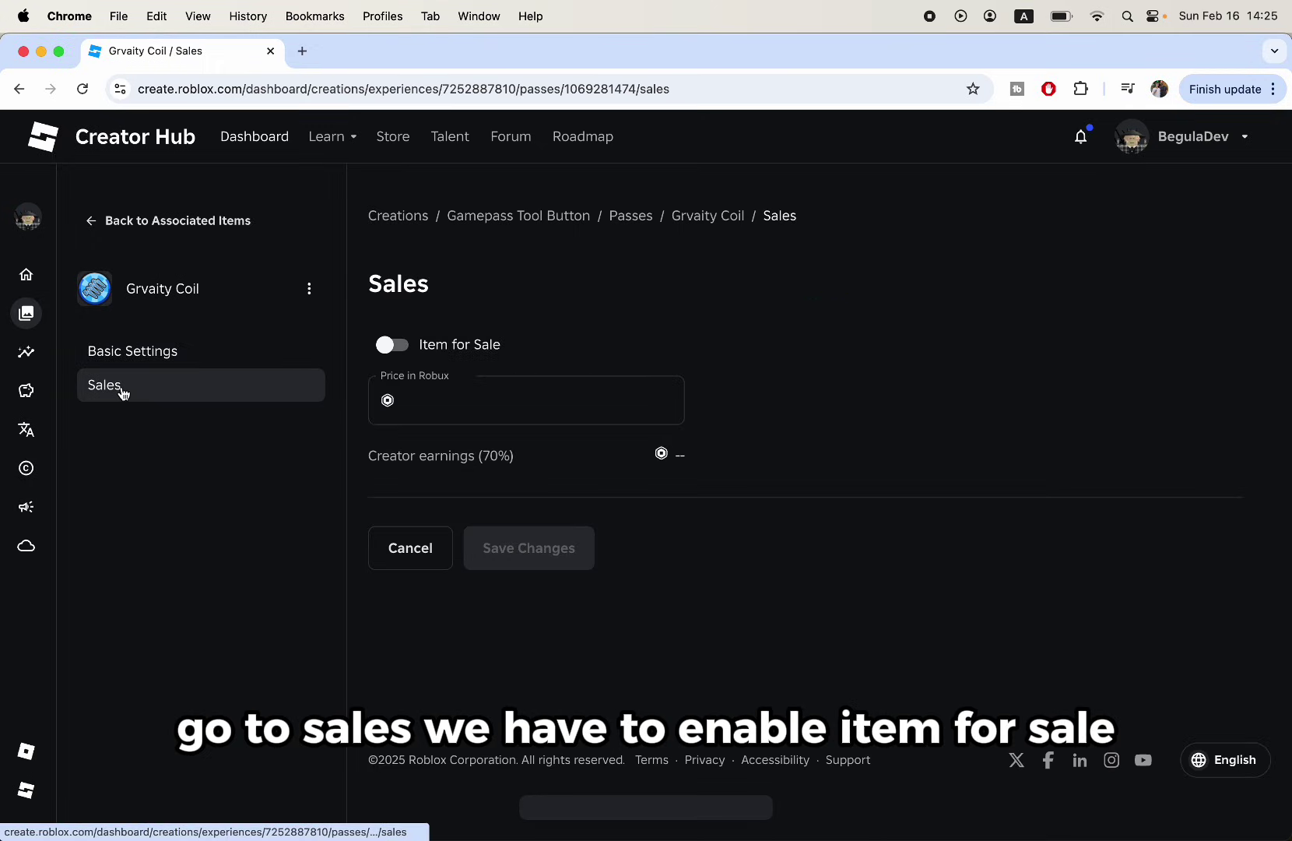
left_click(385, 345)
left_click(488, 401)
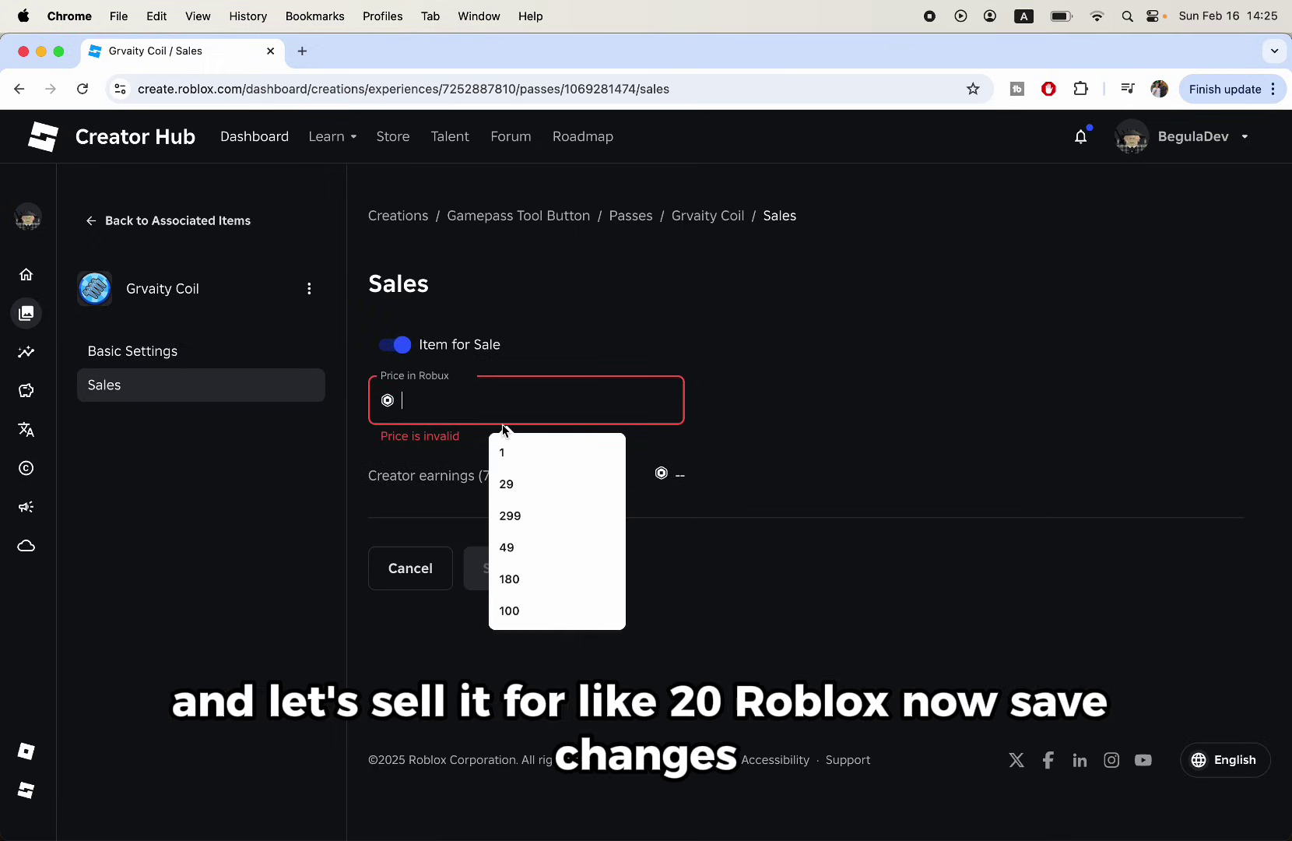
type("20")
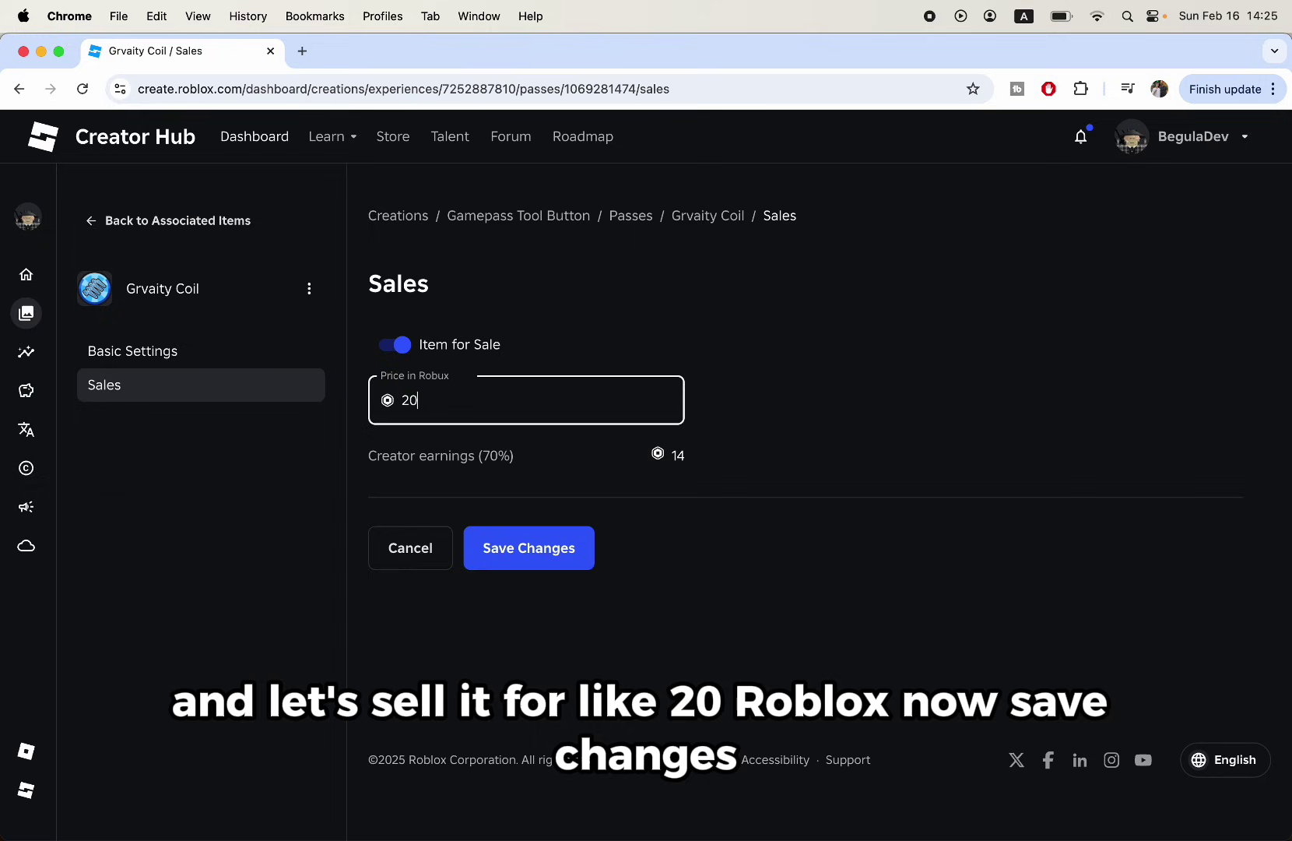
left_click(580, 556)
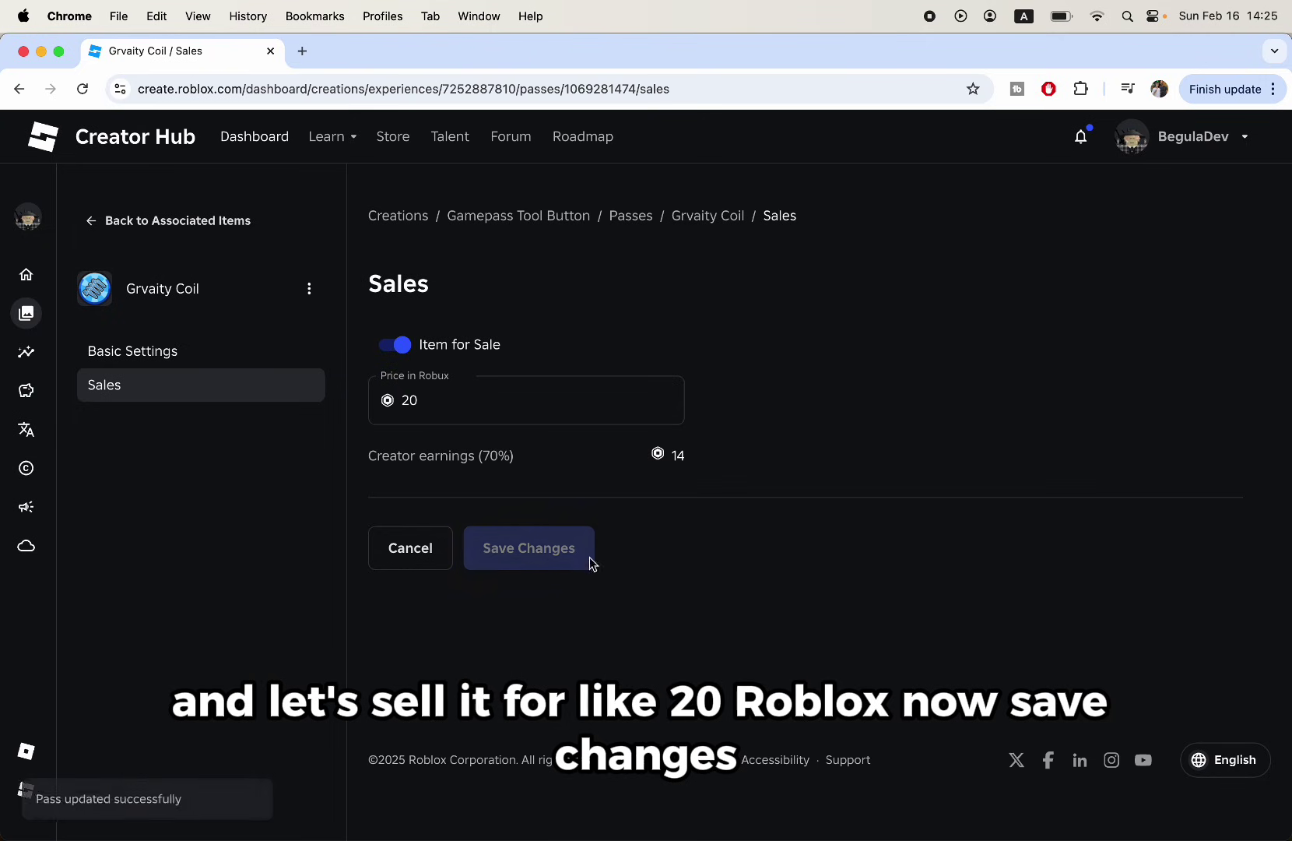
Step: Copy the asset ID of the Grvaity Coil pass from the experience's passes page
mouse_move(498, 565)
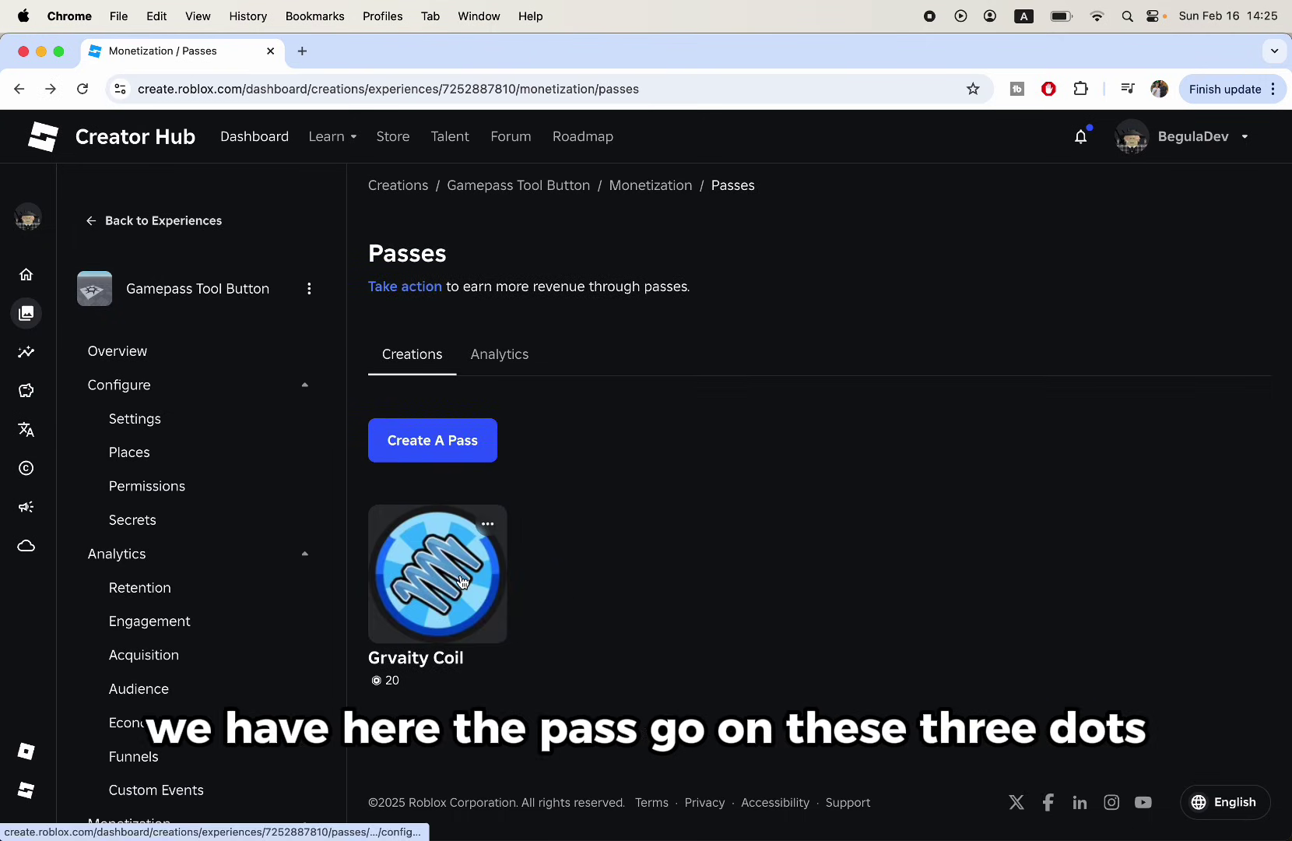
left_click(488, 532)
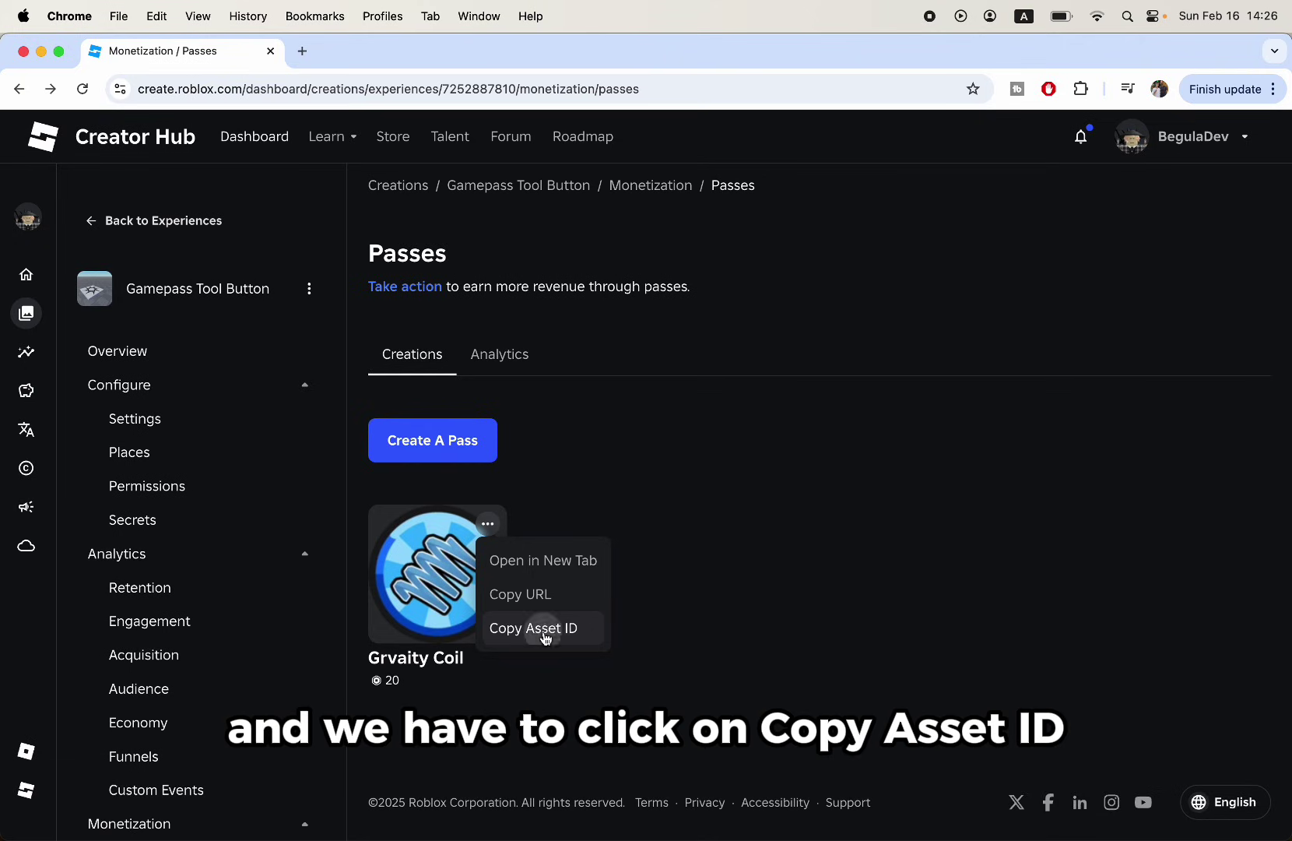
left_click(532, 634)
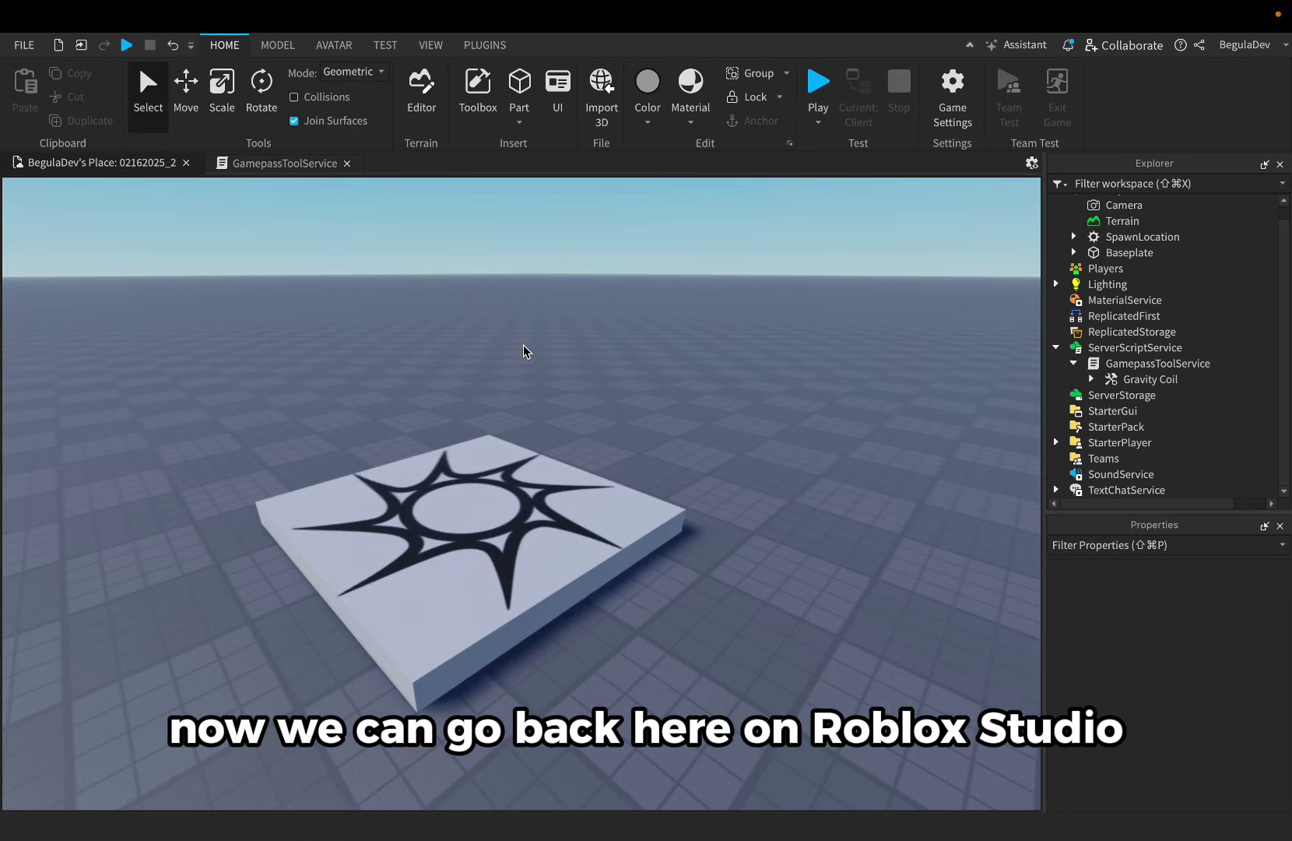
scroll(523, 347, "down", 3)
scroll(311, 233, "up", 1)
left_click(282, 165)
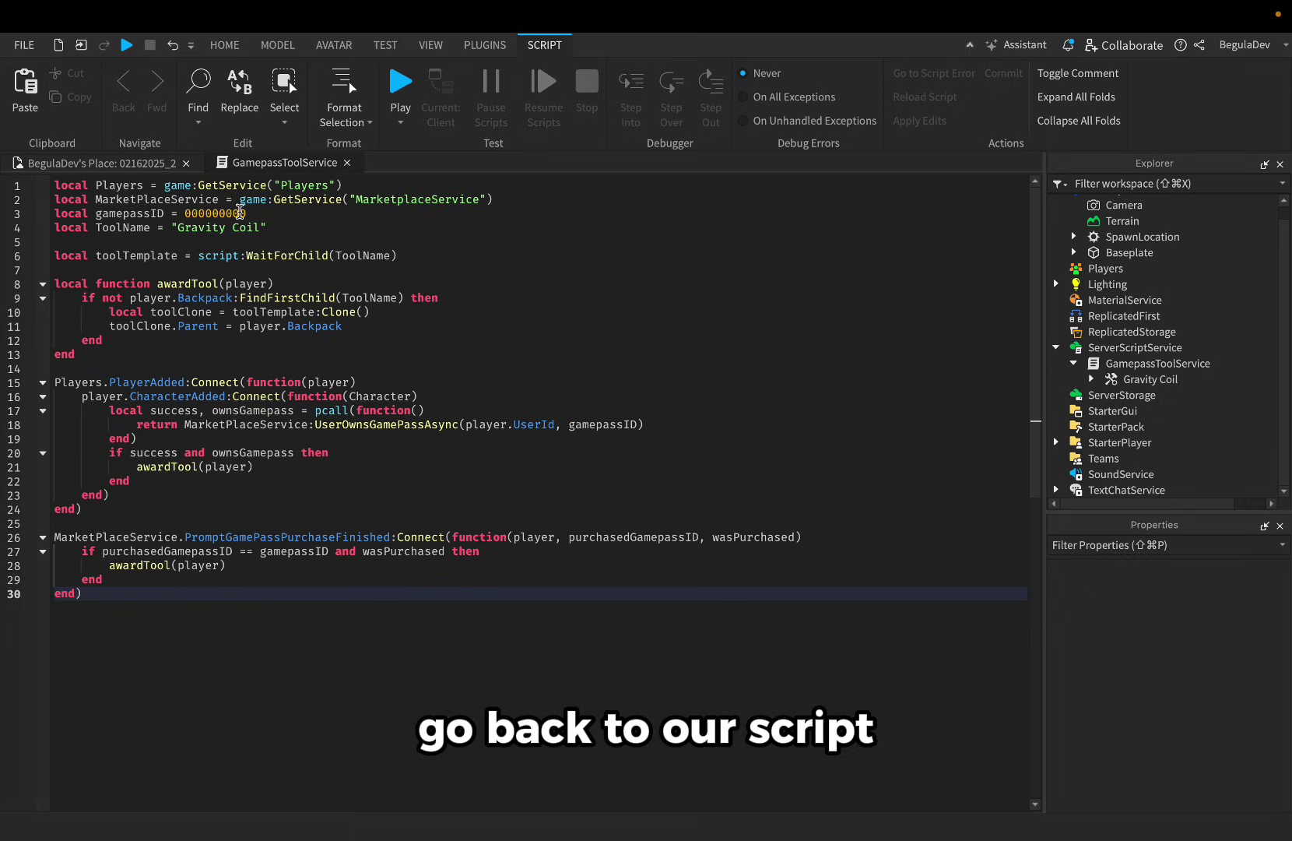
double_click(206, 214)
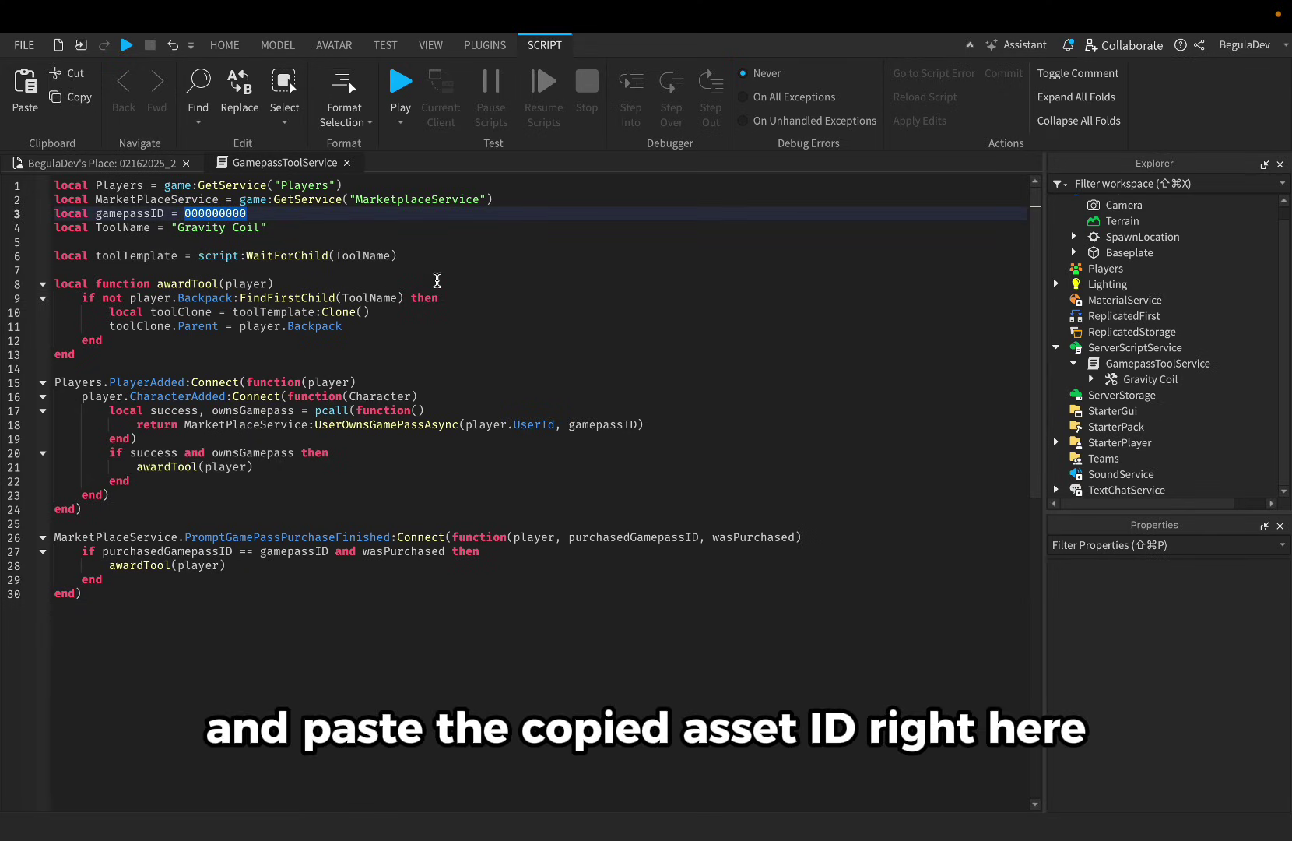
key("super+v")
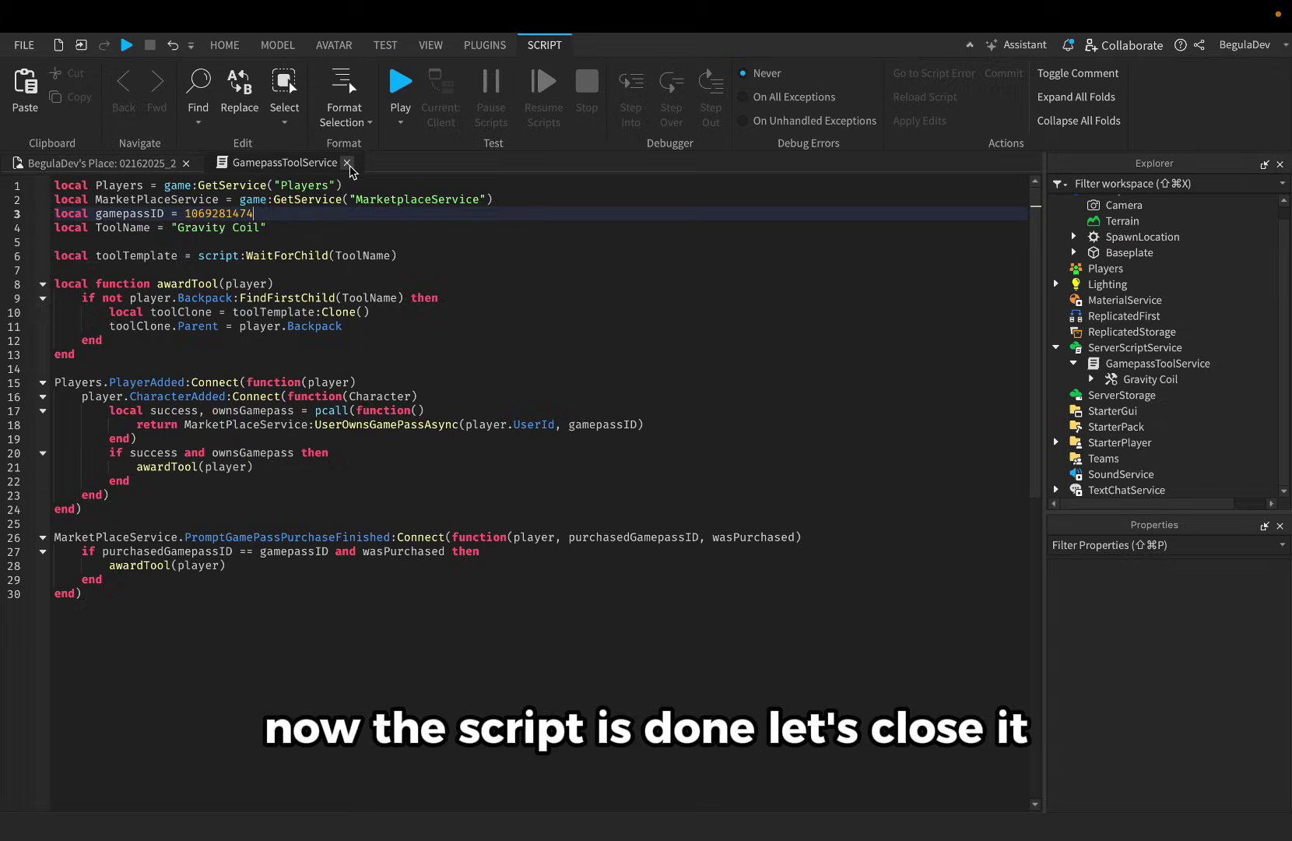
left_click(347, 163)
Step: Collapse ServerScriptService and add a ScreenGui to StarterGui
right_click_drag(516, 358, 515, 327)
key("w")
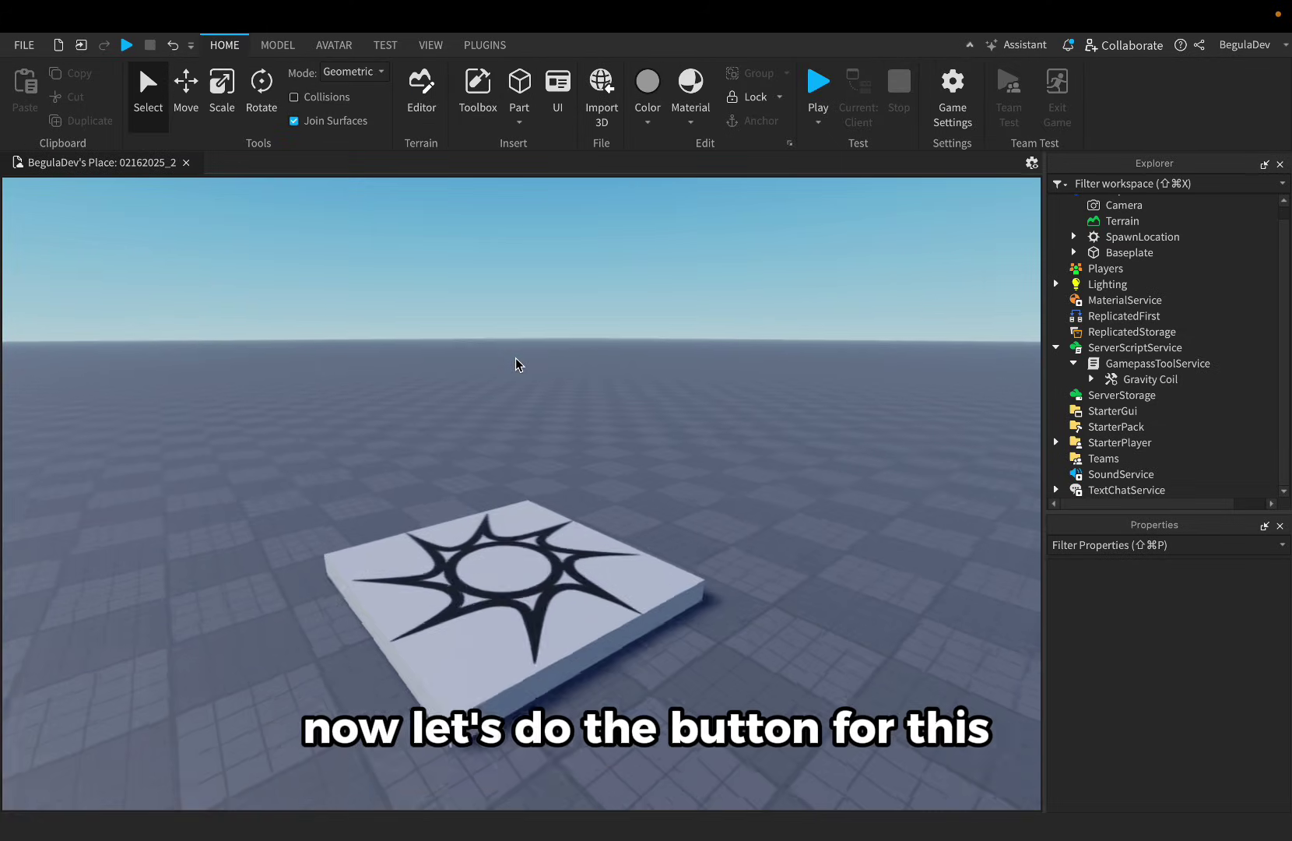
key("s")
scroll(1113, 358, "up", 1)
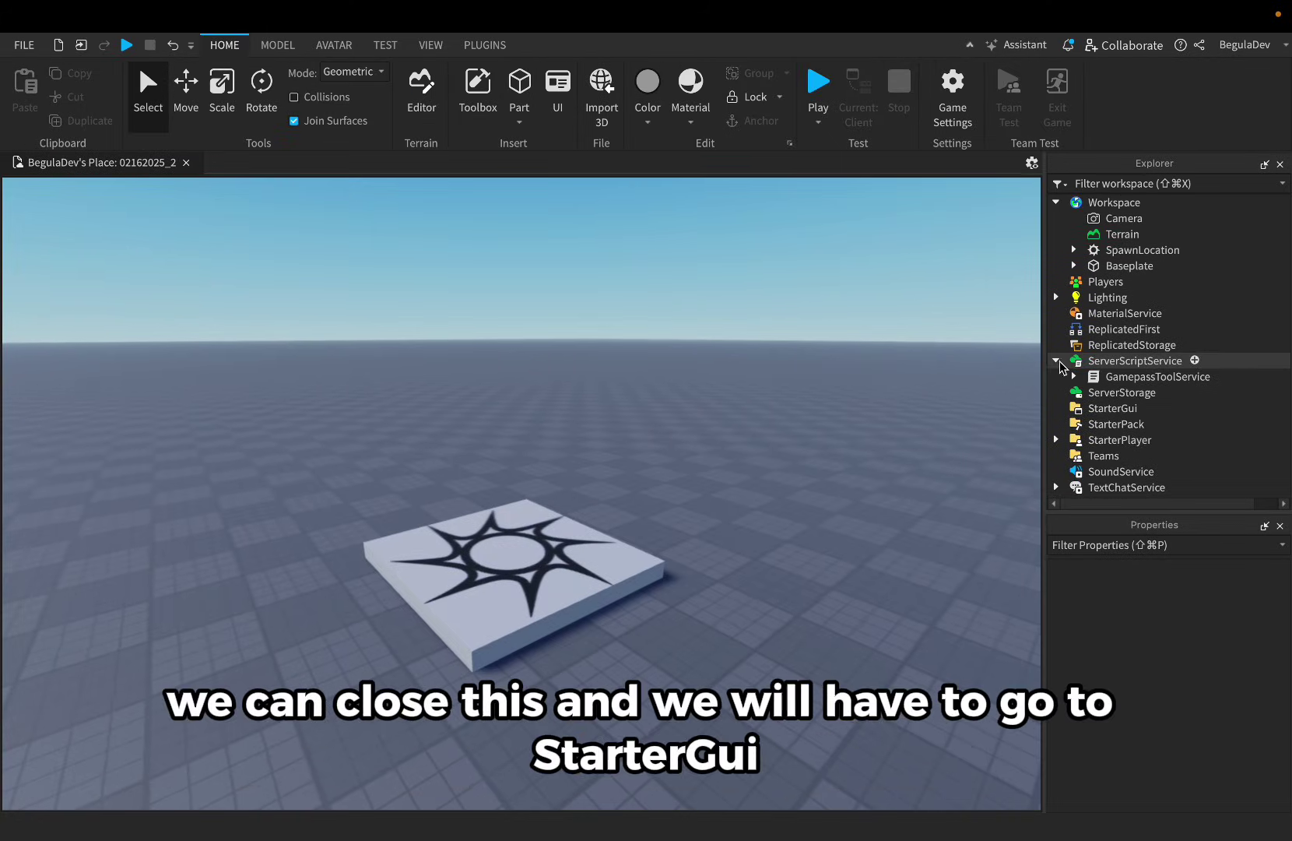
left_click(1056, 360)
left_click(1081, 397)
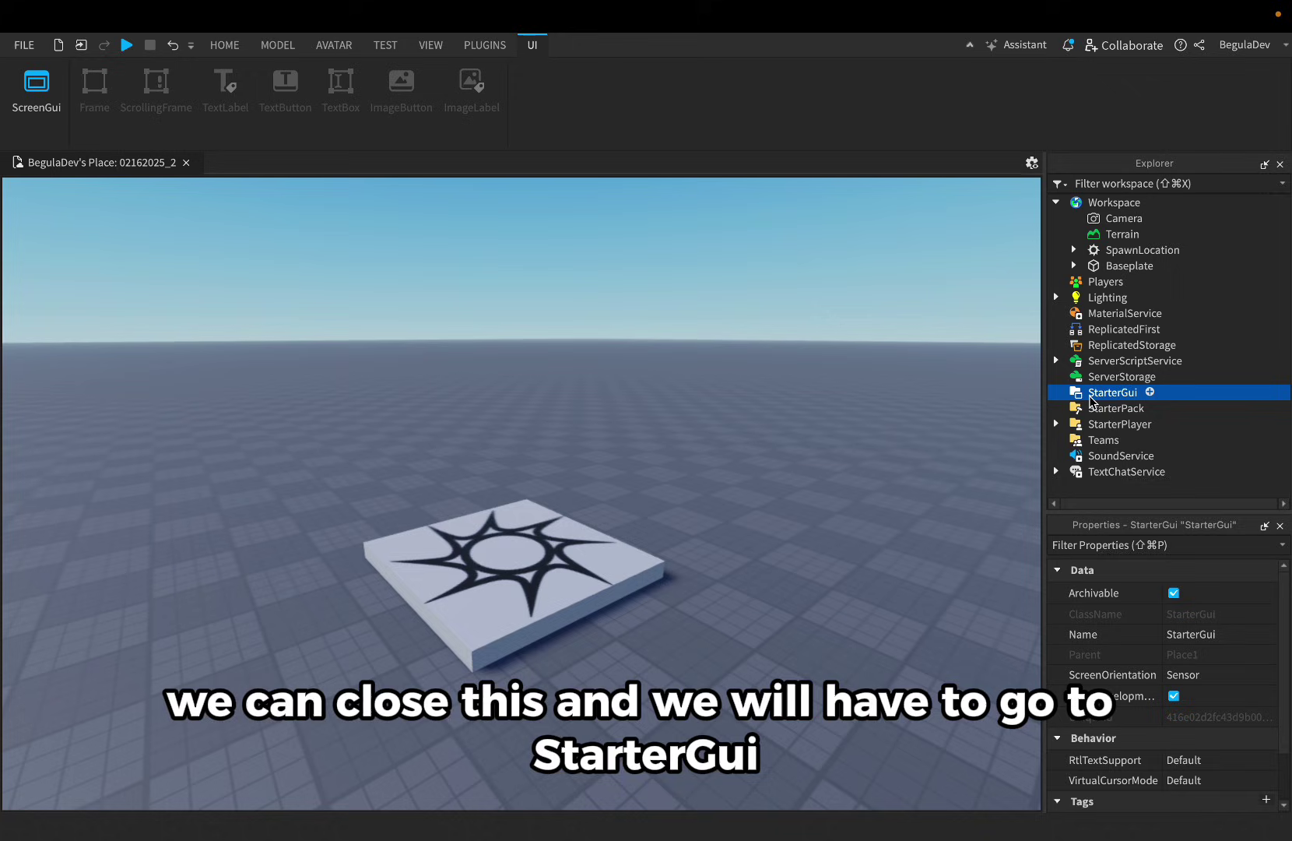
left_click(1149, 392)
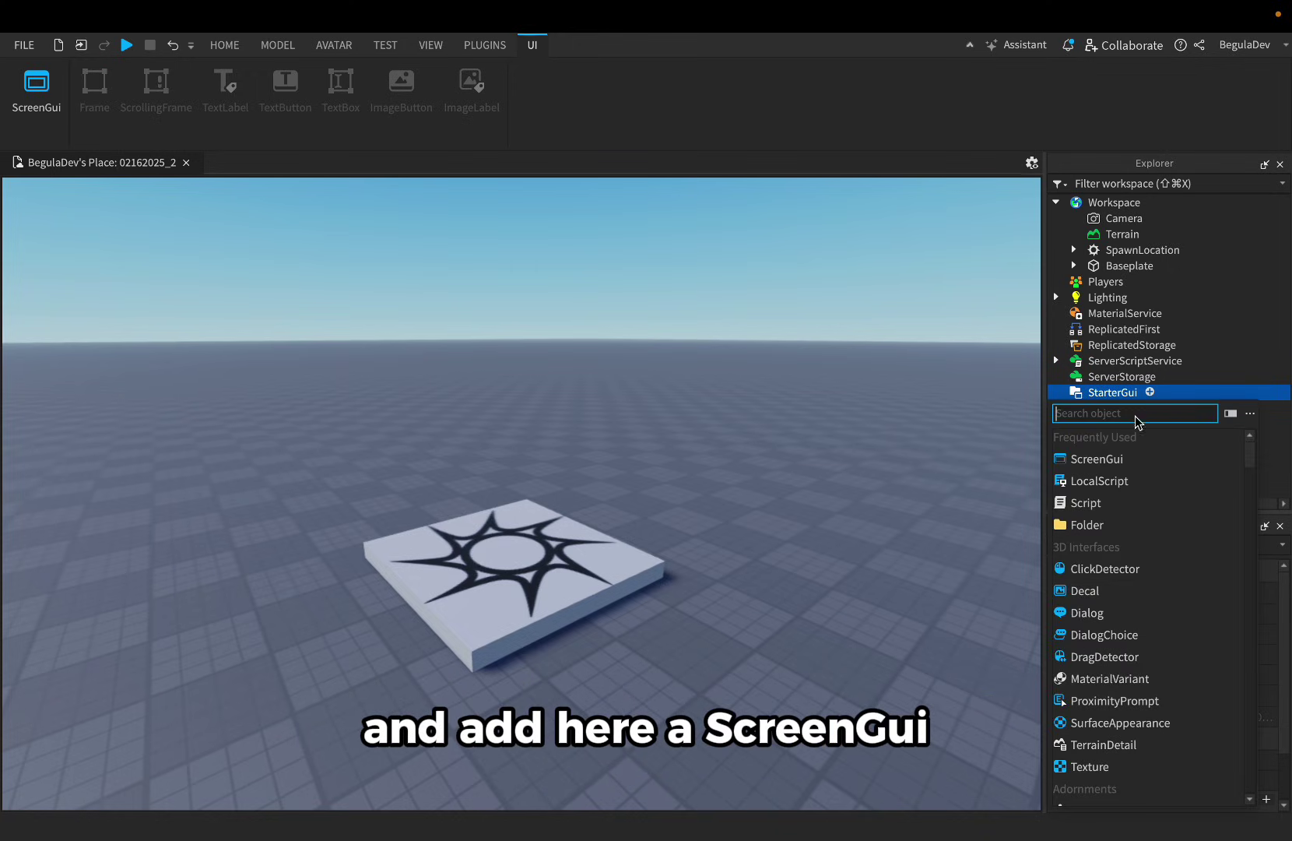
left_click(1106, 457)
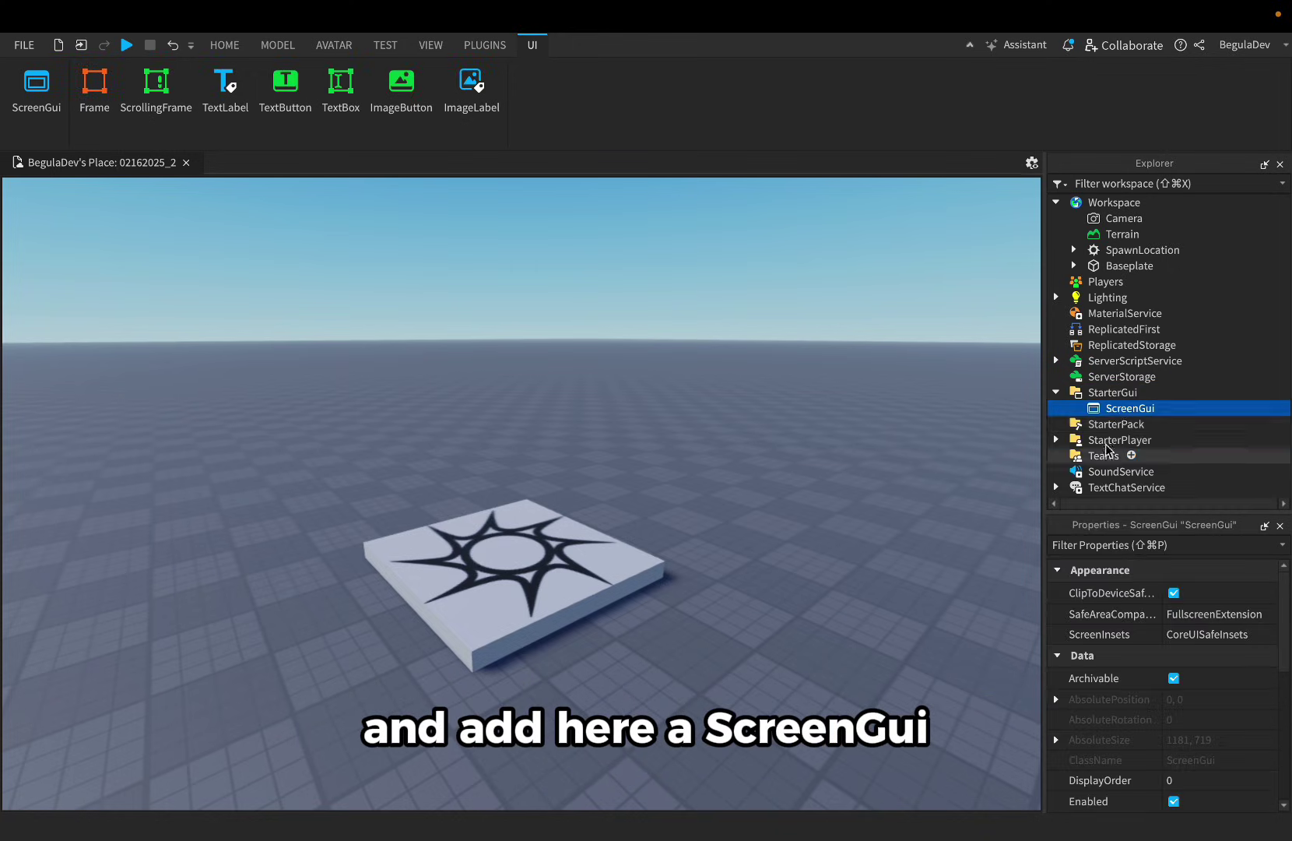
Step: Add an ImageButton inside the ScreenGui and place it about 27 pixels from the game view's left edge, slightly below mid-height
left_click(1167, 407)
type("imag")
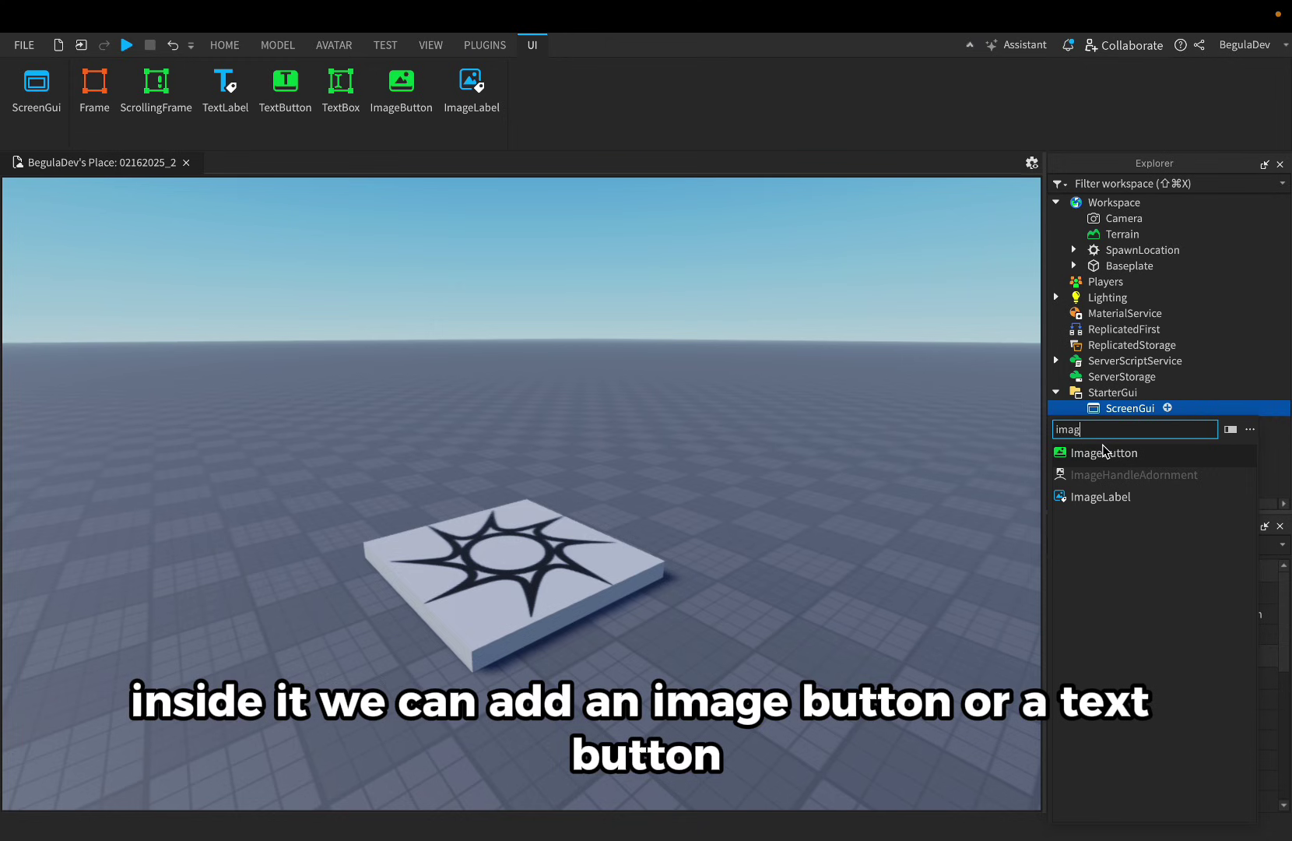
left_click(1104, 452)
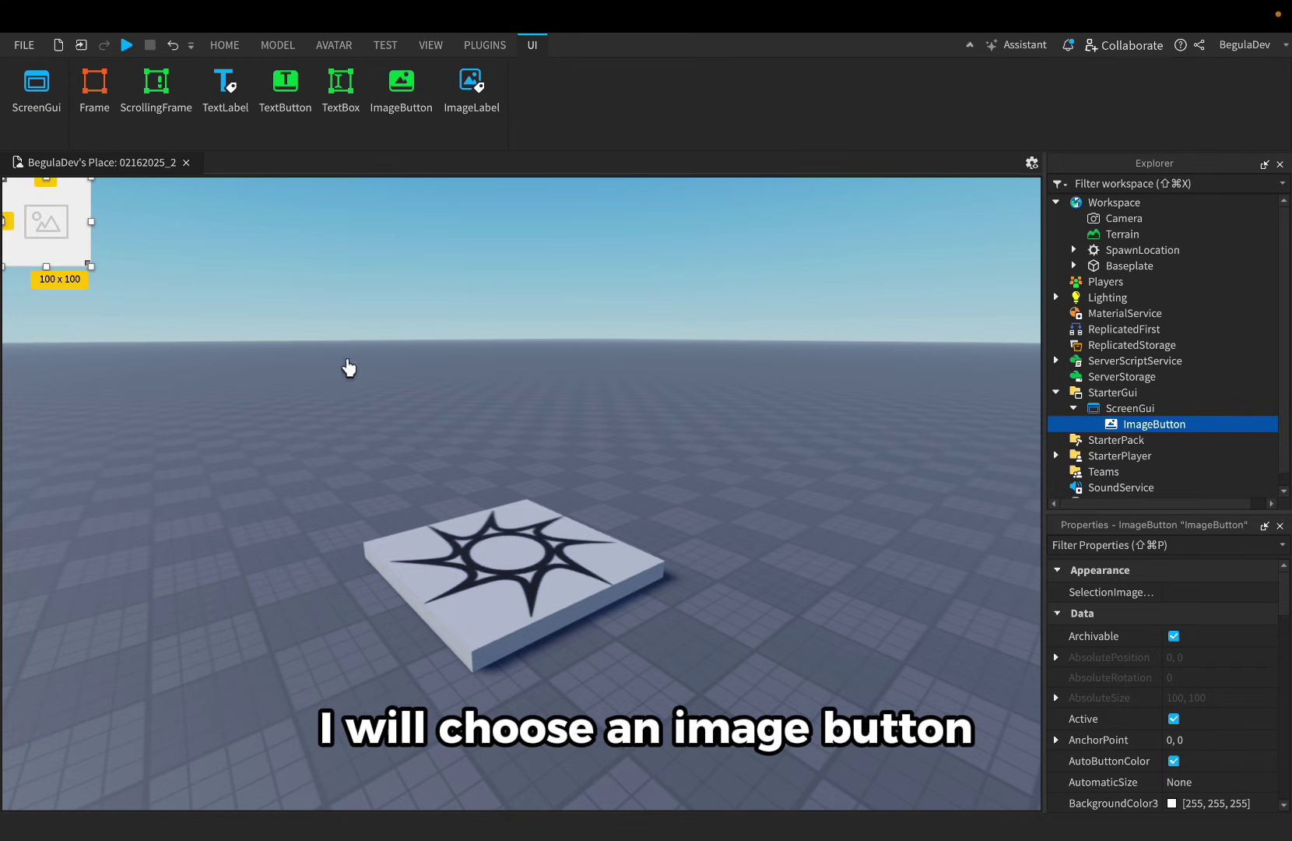
left_click_drag(51, 233, 68, 509)
Step: Find the Grvaity Coil decal among your own decals in the Toolbox, copy its asset ID, and close the Toolbox
left_click(224, 44)
left_click(494, 98)
left_click(93, 192)
left_click(63, 224)
left_click(51, 309)
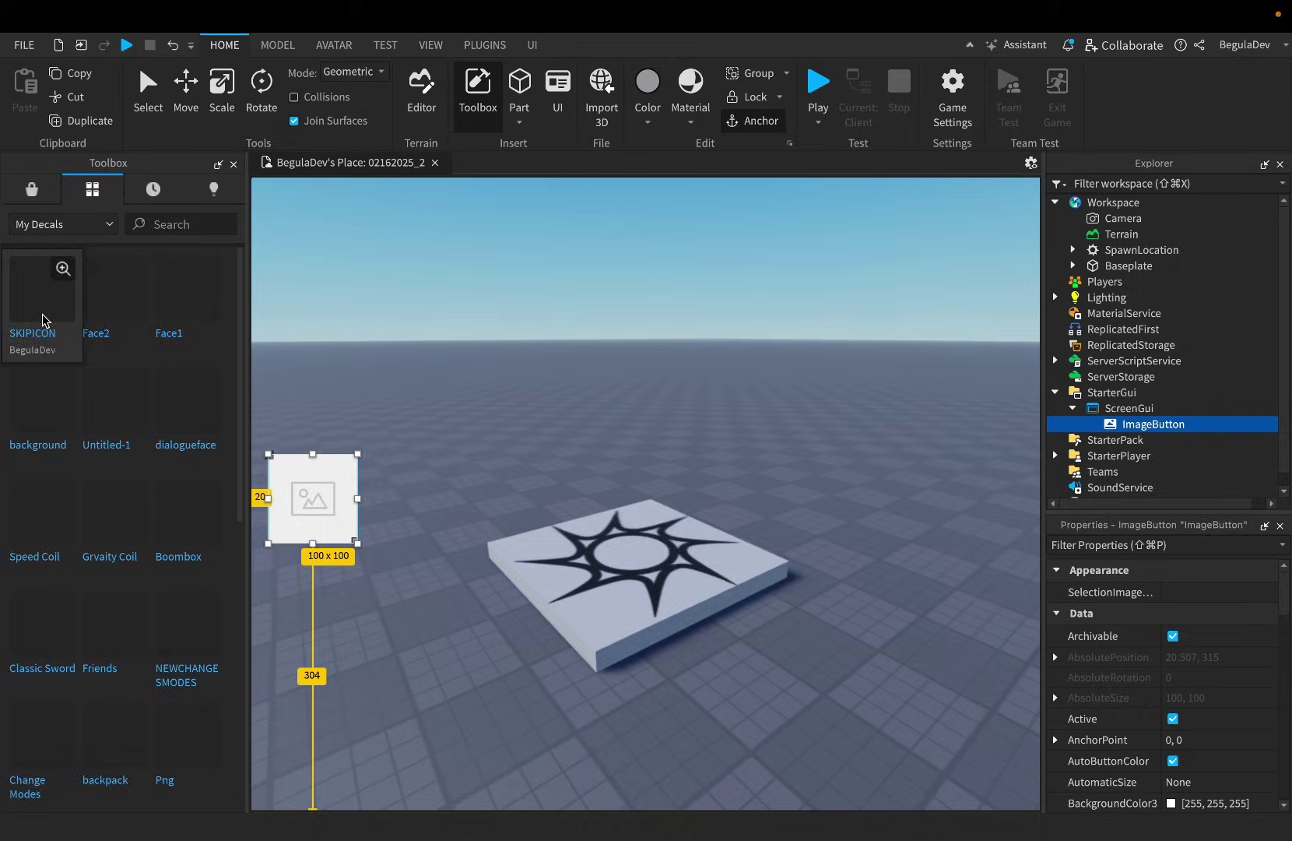
scroll(78, 319, "down", 3)
left_click(119, 296)
left_click(234, 164)
left_click(1236, 614)
scroll(1186, 700, "down", 3)
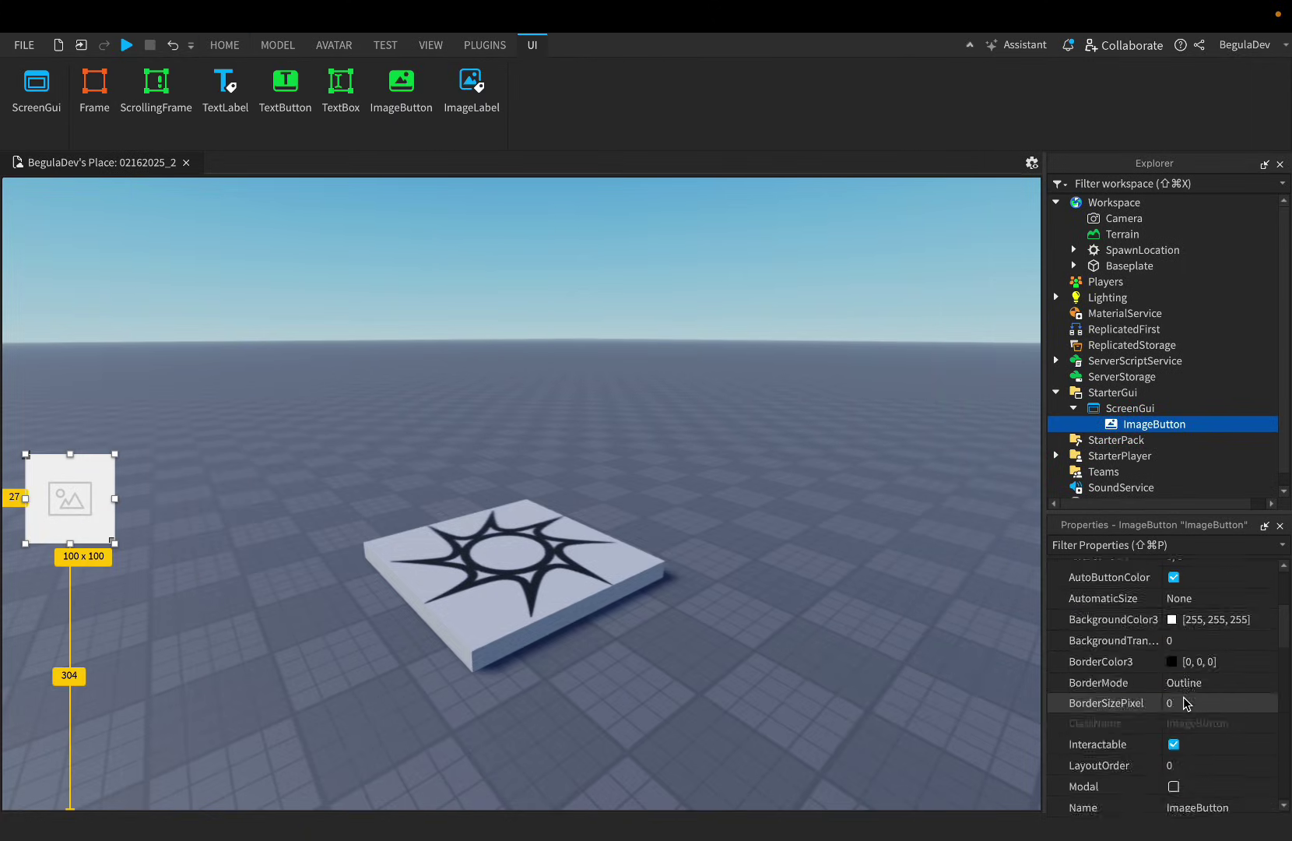
scroll(1201, 654, "down", 3)
left_click(1216, 742)
key("super+v")
key("Return")
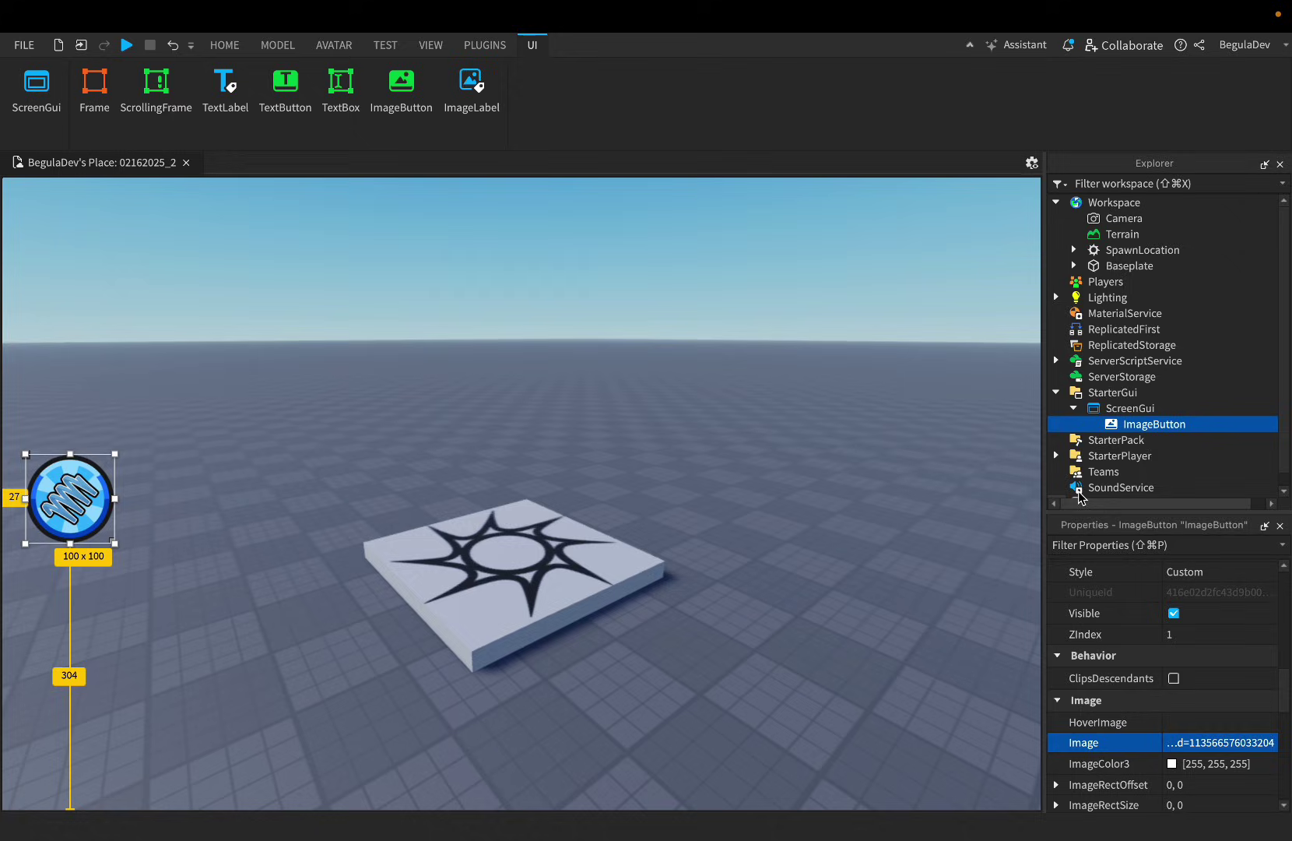
Step: Add a LocalScript inside the ImageButton and name it PurchasePrompt
mouse_move(1138, 428)
left_click(1198, 424)
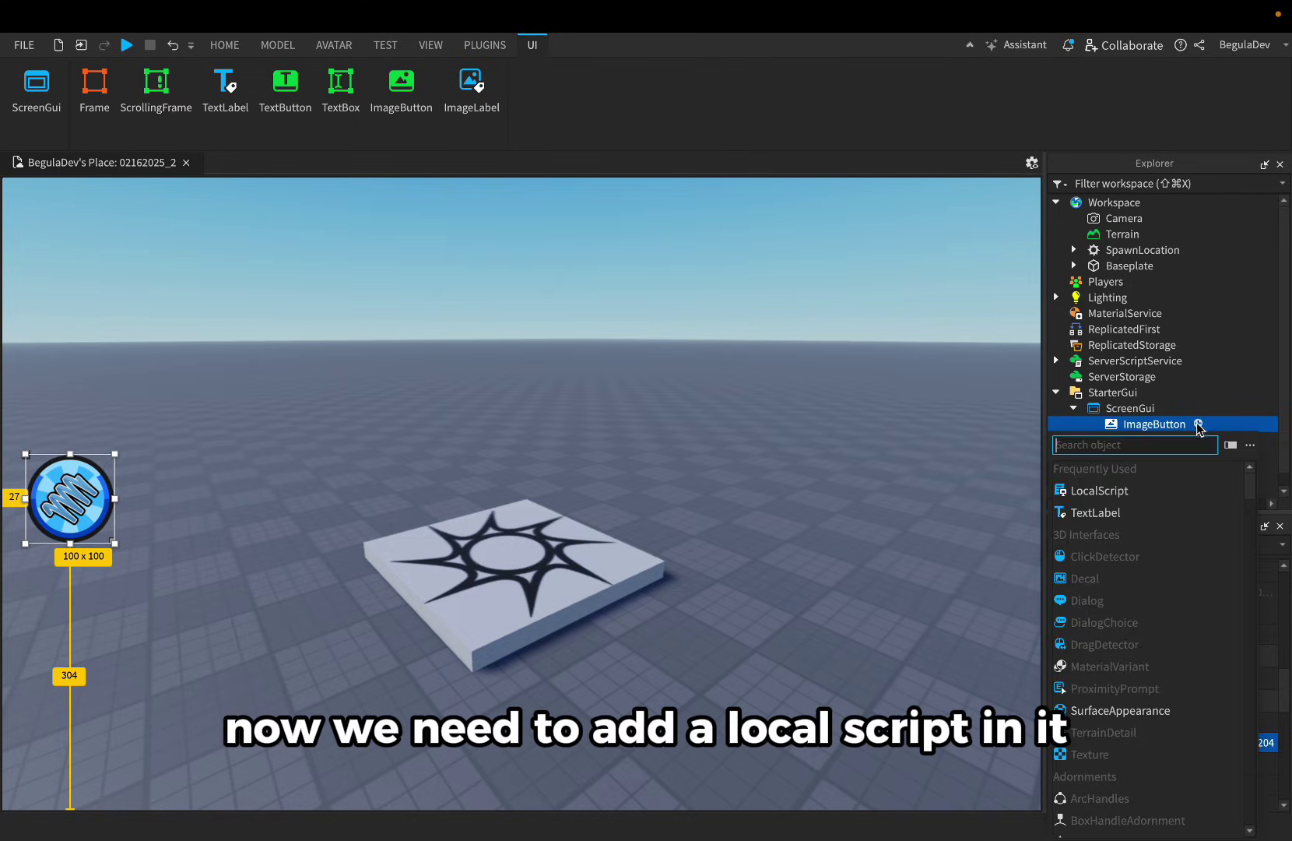
left_click(1098, 493)
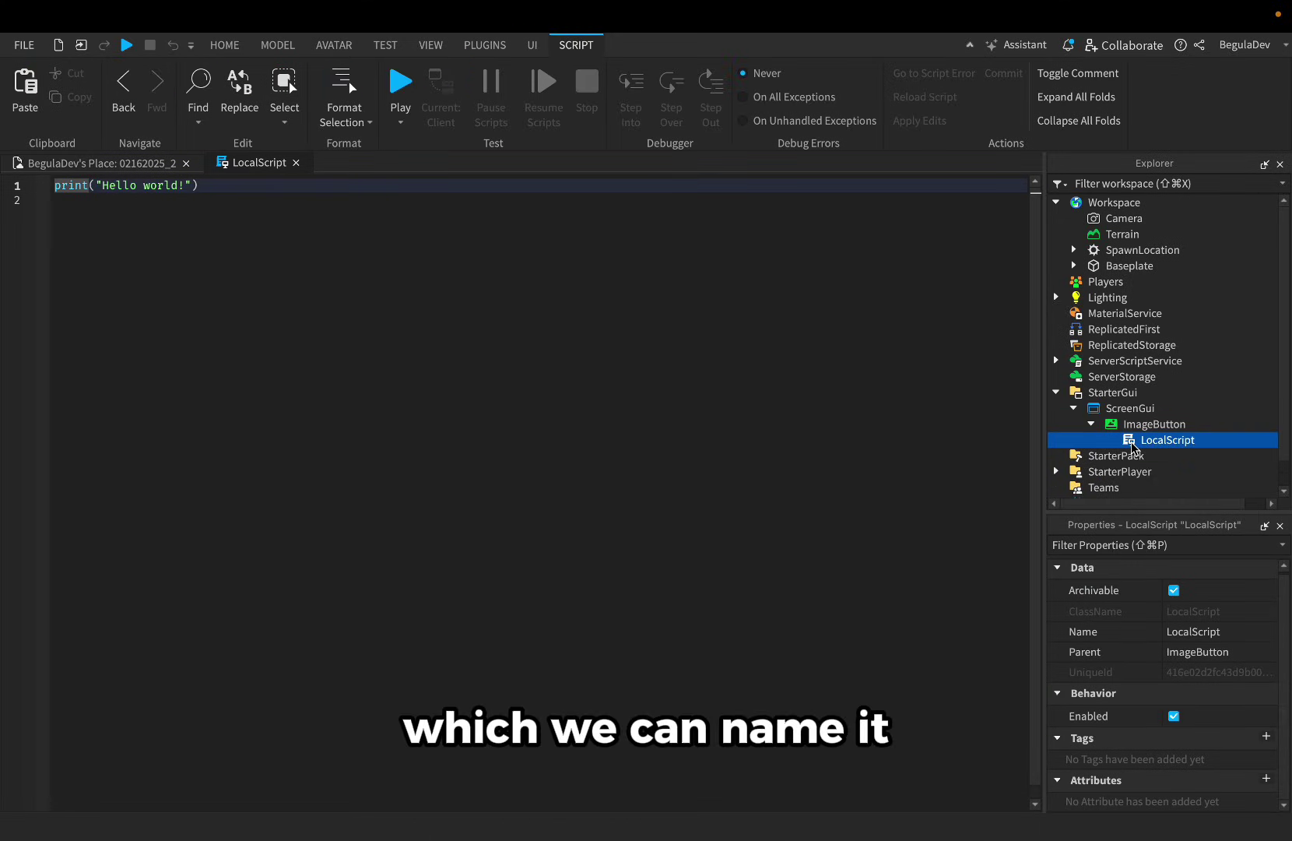
left_click(1212, 632)
type("Purchase")
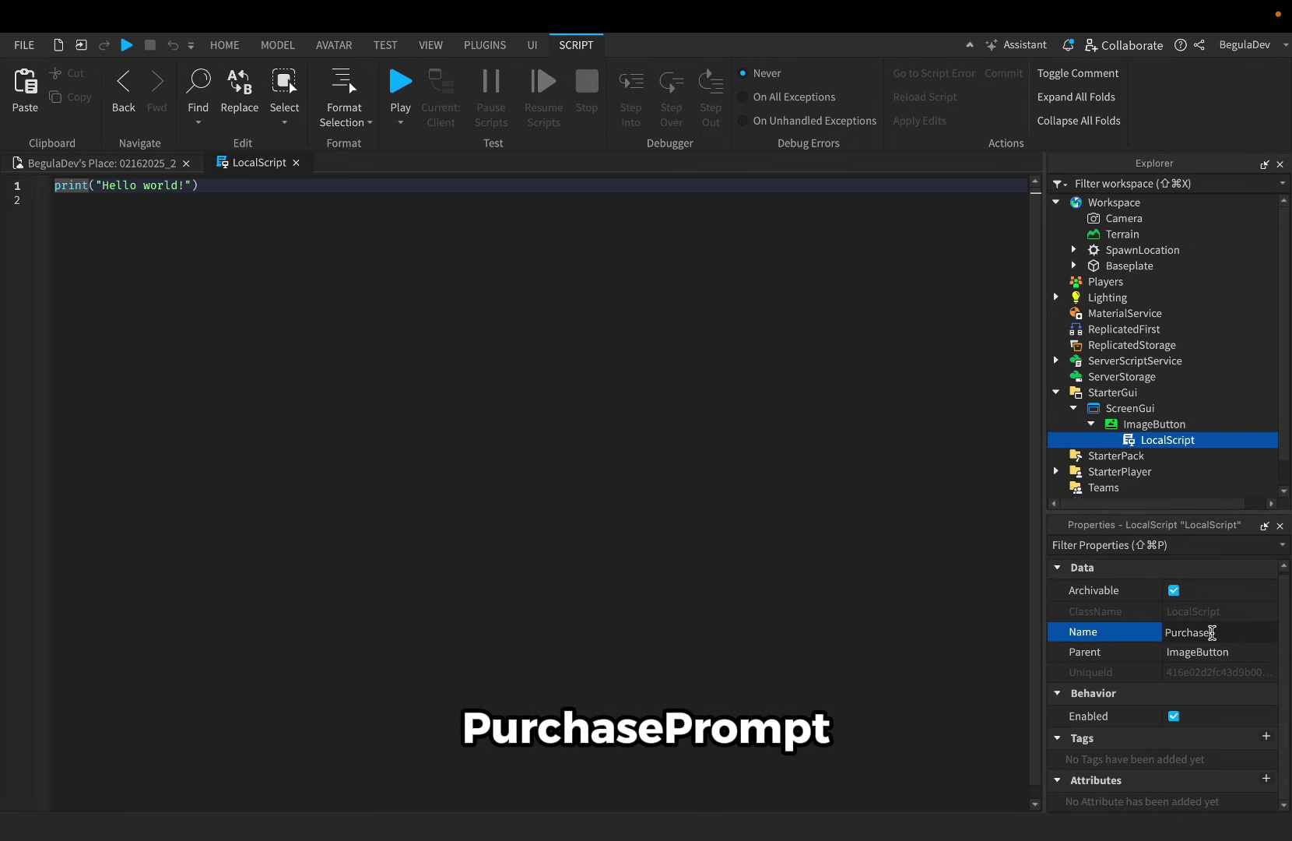
type("Prompt")
left_click(229, 335)
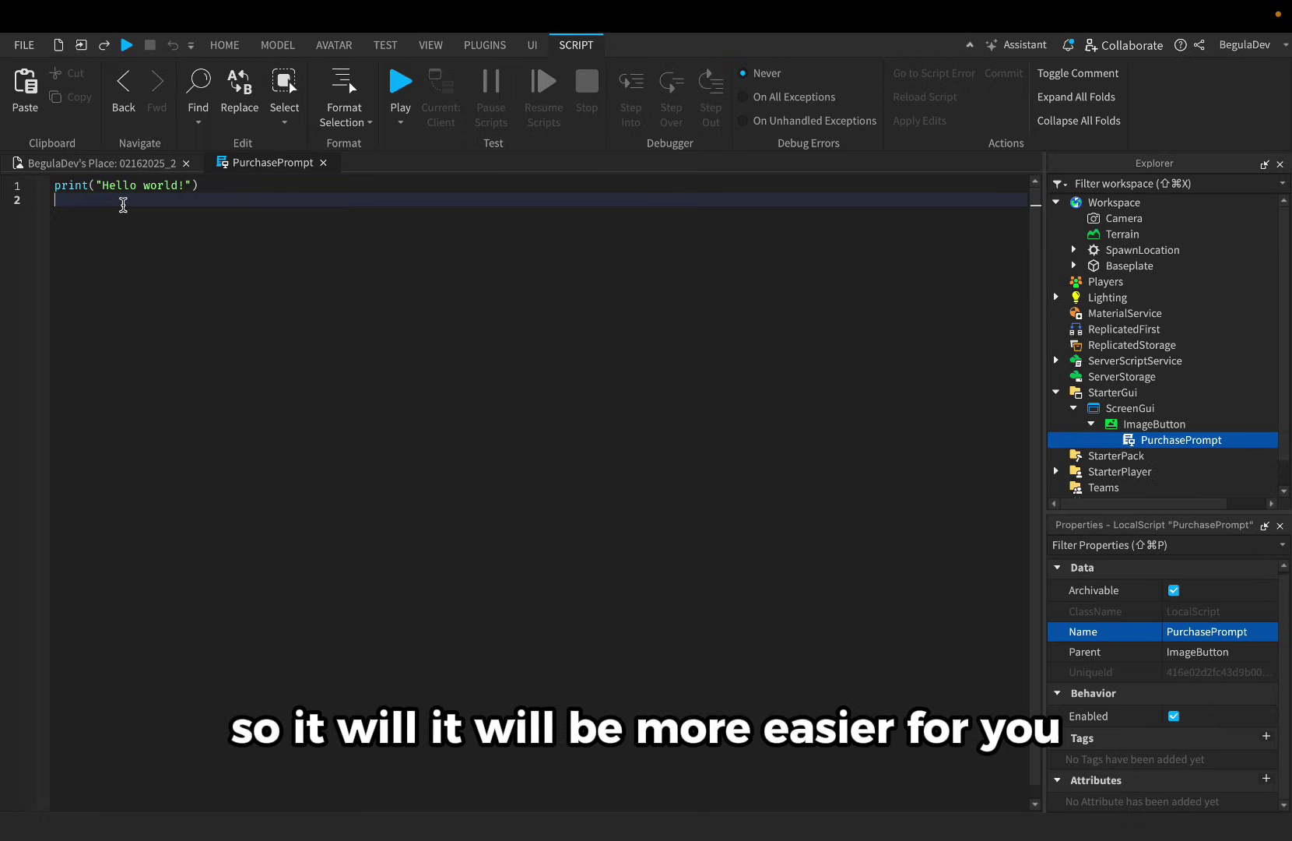
Step: Replace the default code with variables MarketPlaceService and Players that get the MarketplaceService and Players services
key("ctrl+a")
type("lo")
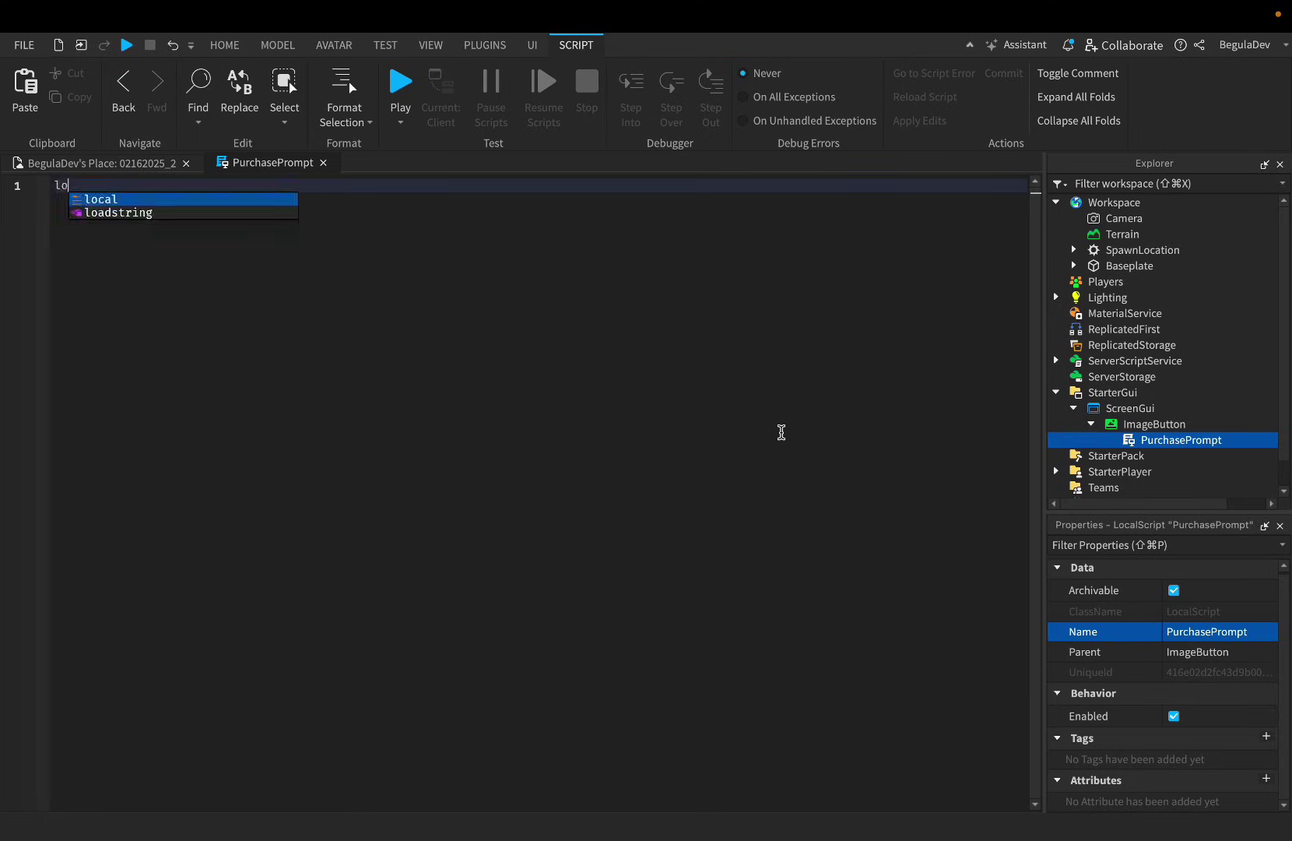
type("cal MarketPlaceService = game")
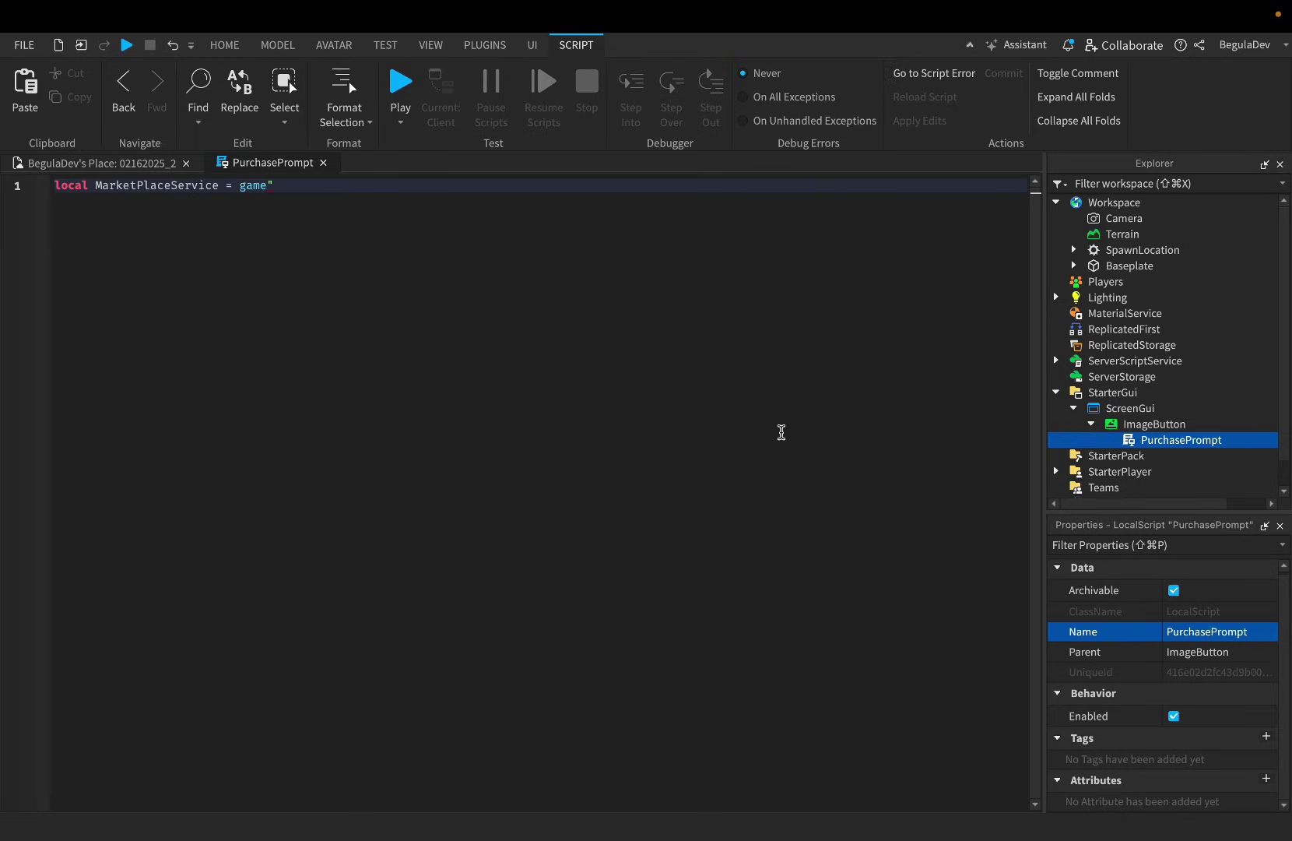
type(":GetService(\"MarketplaceService\")")
key("Return")
type("local Players")
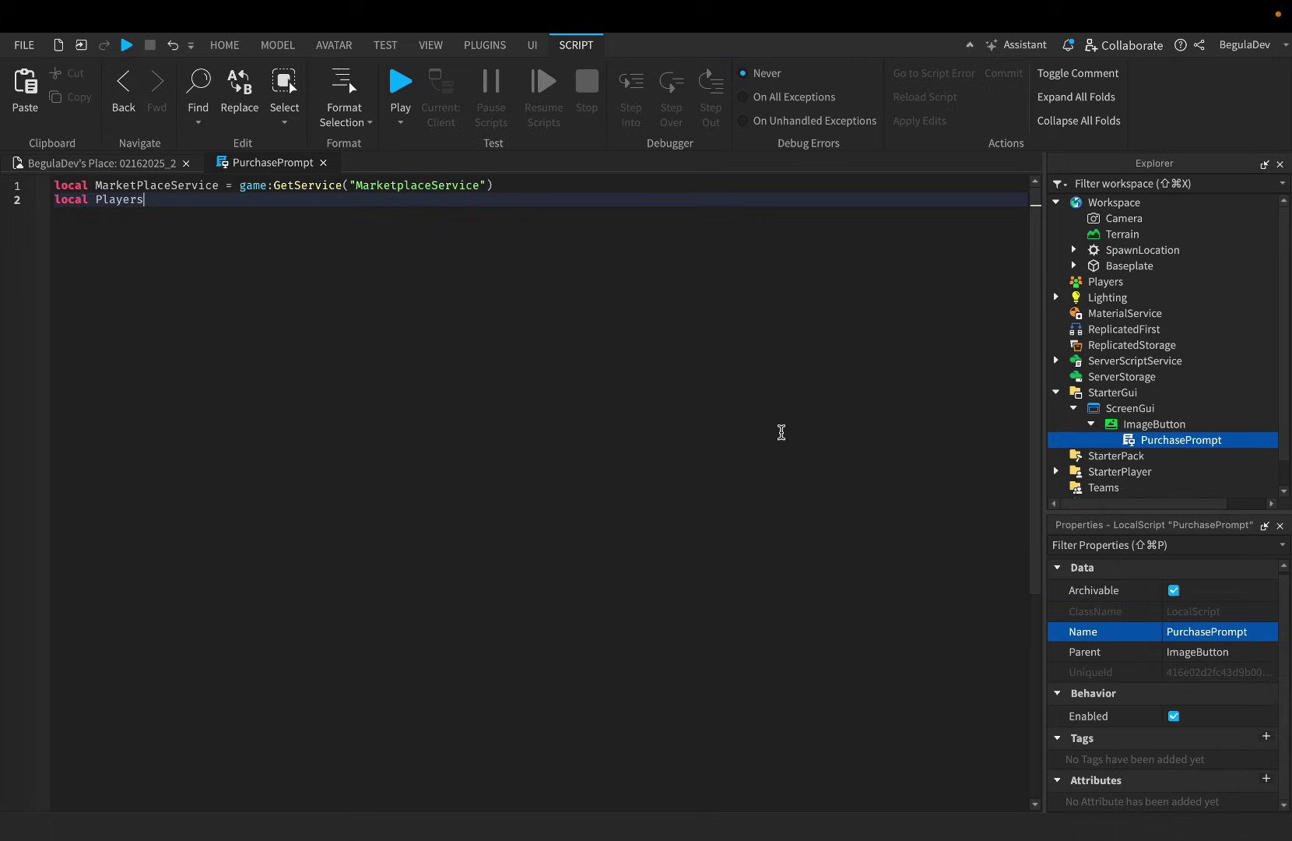
type(" = game:GetService(\"Players\")")
key("Return")
type("local gamepassID =")
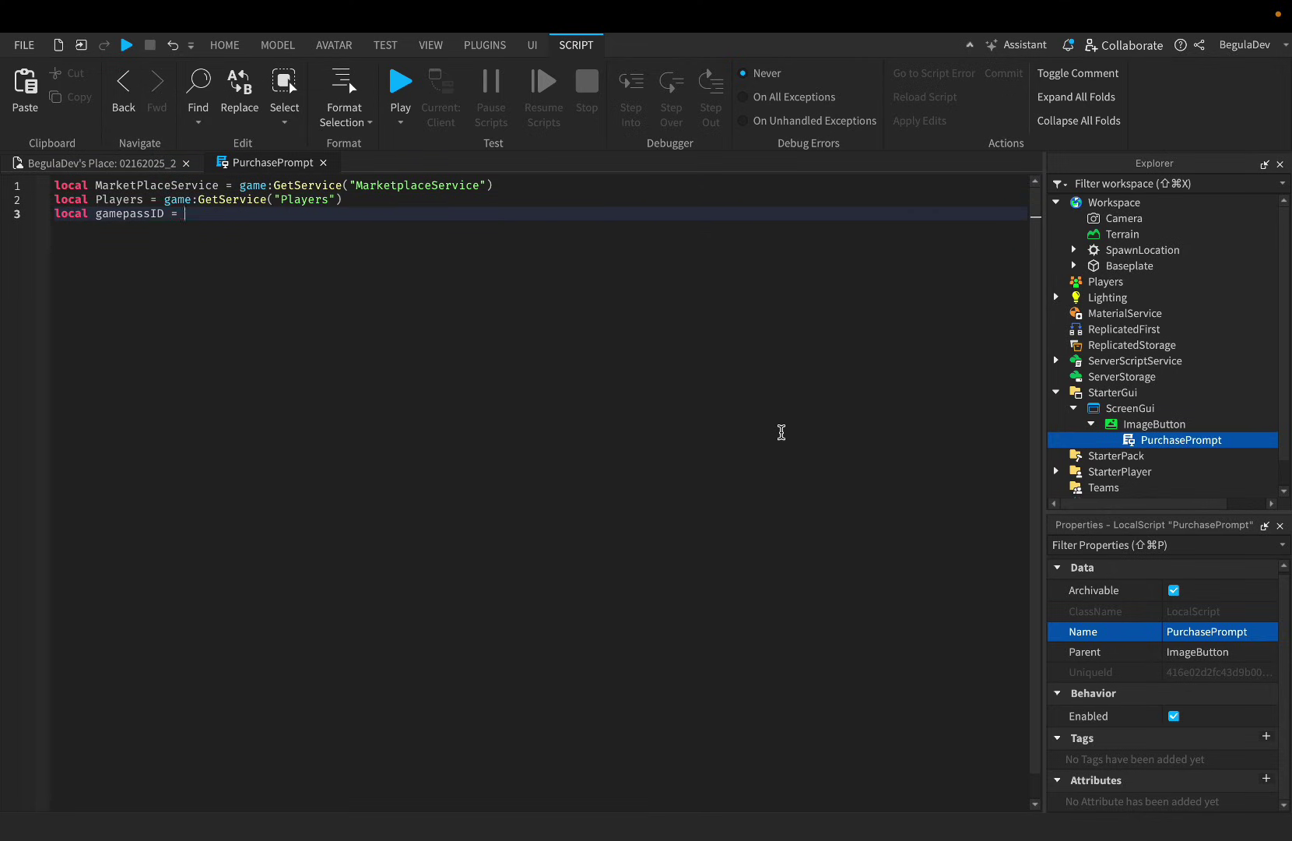
key("Return")
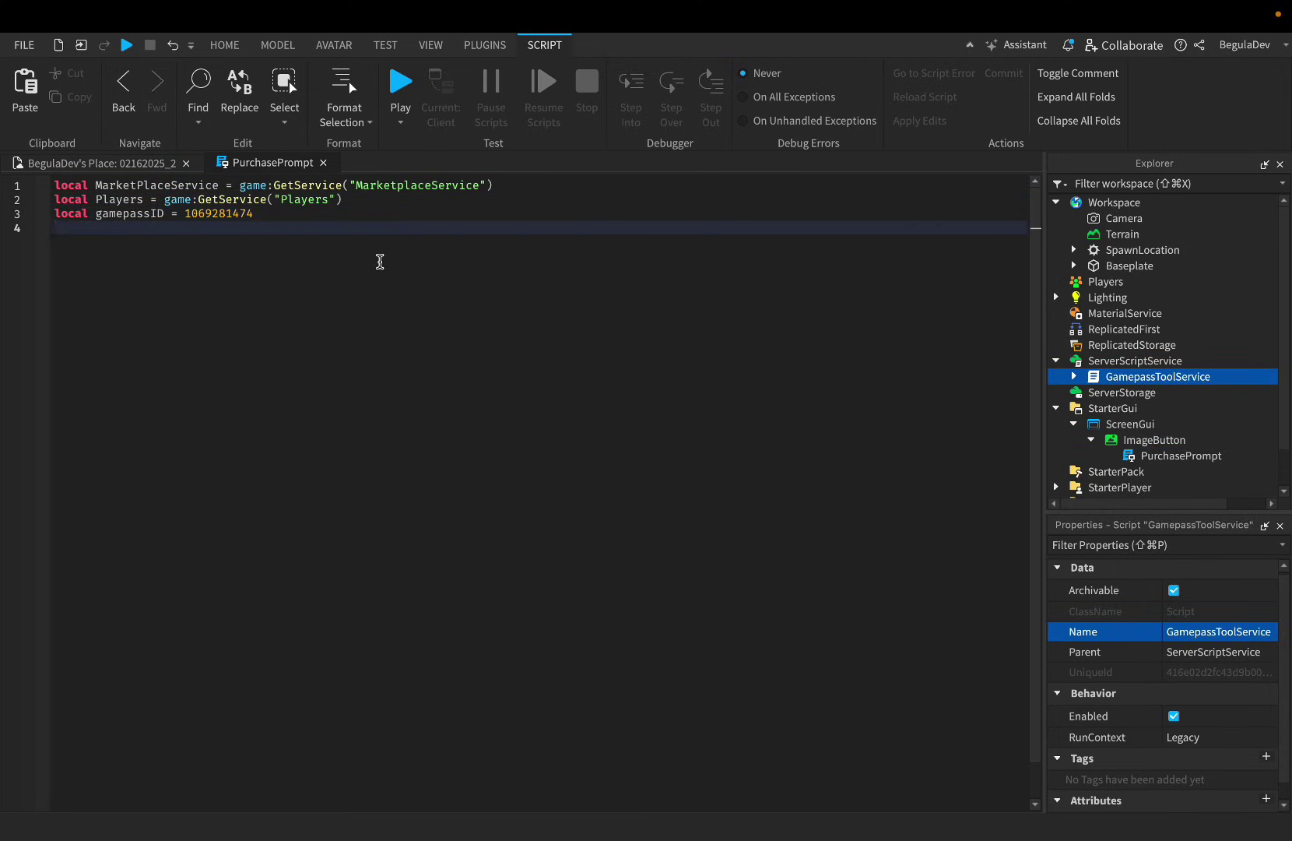
type("local button = script.Parent")
key("Return")
Step: Connect button.MouseButton1Click to a function calling PromptGamePassPurchase with Player (Players.LocalPlayer) and gamepassID, then close the script
key("Return")
type("button.MouseButton1Click:Connect(function(")
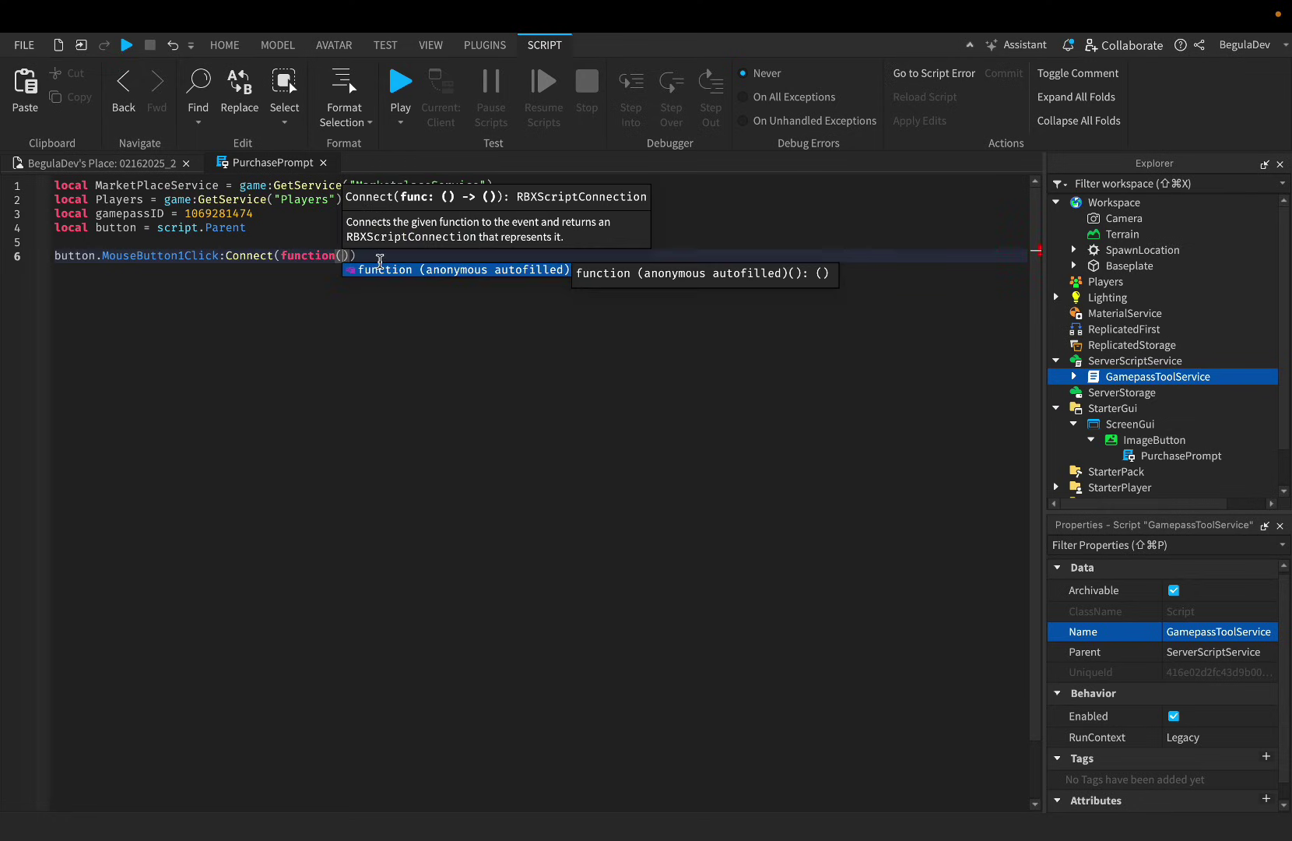
key("Return")
type("local Player = Players.LocalPlayer")
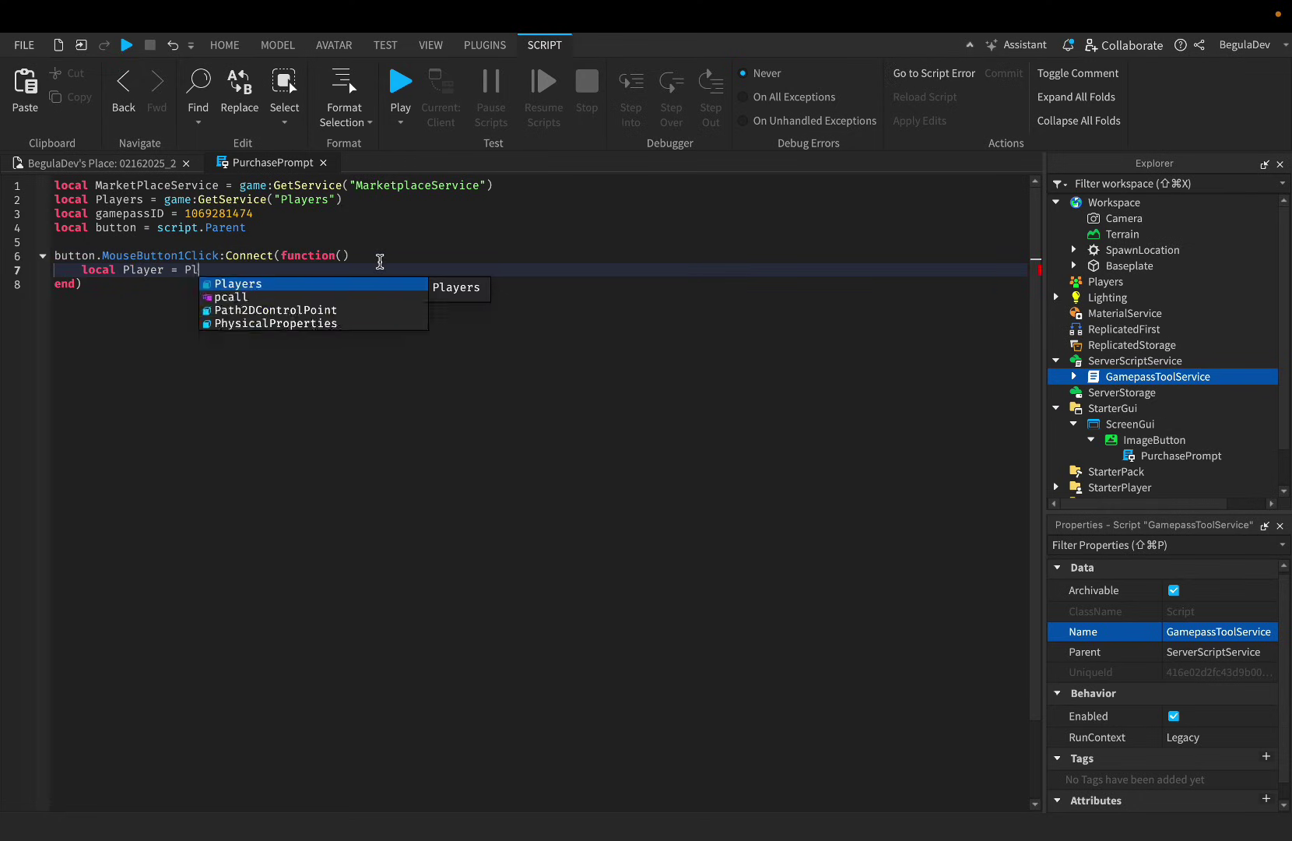
key("Return")
type("MarketPlaceService:PromptGamePassPurchase(")
type("Player, gamepassID")
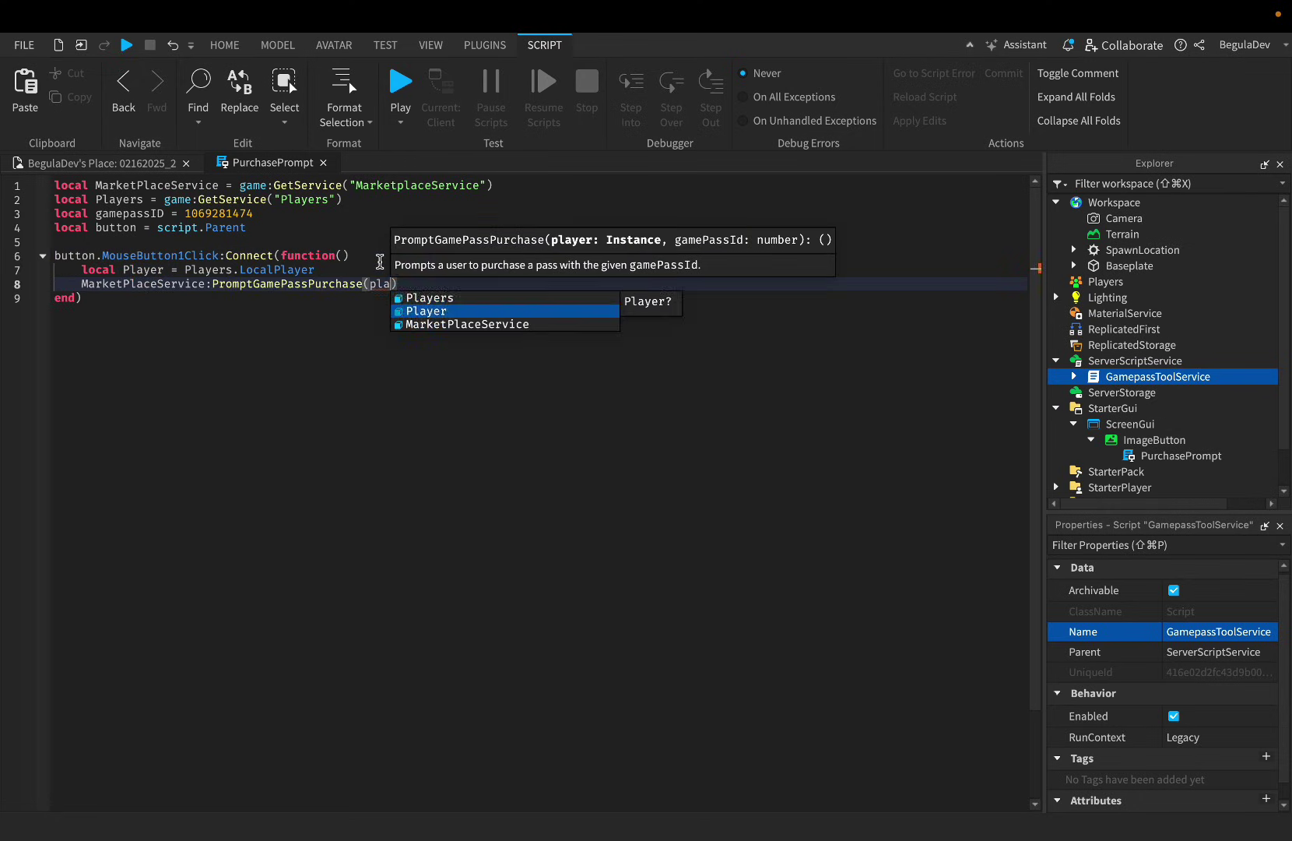
left_click(442, 296)
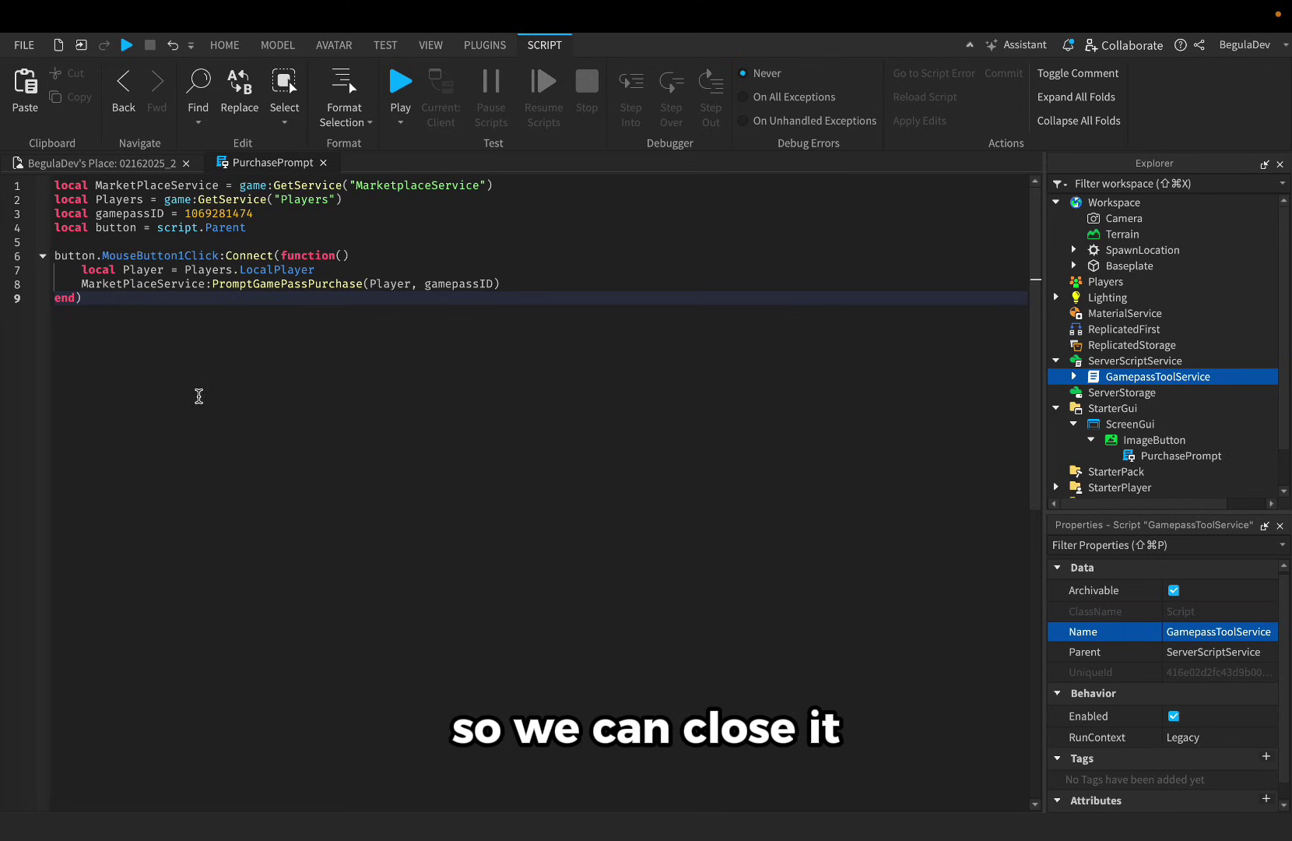
left_click(323, 162)
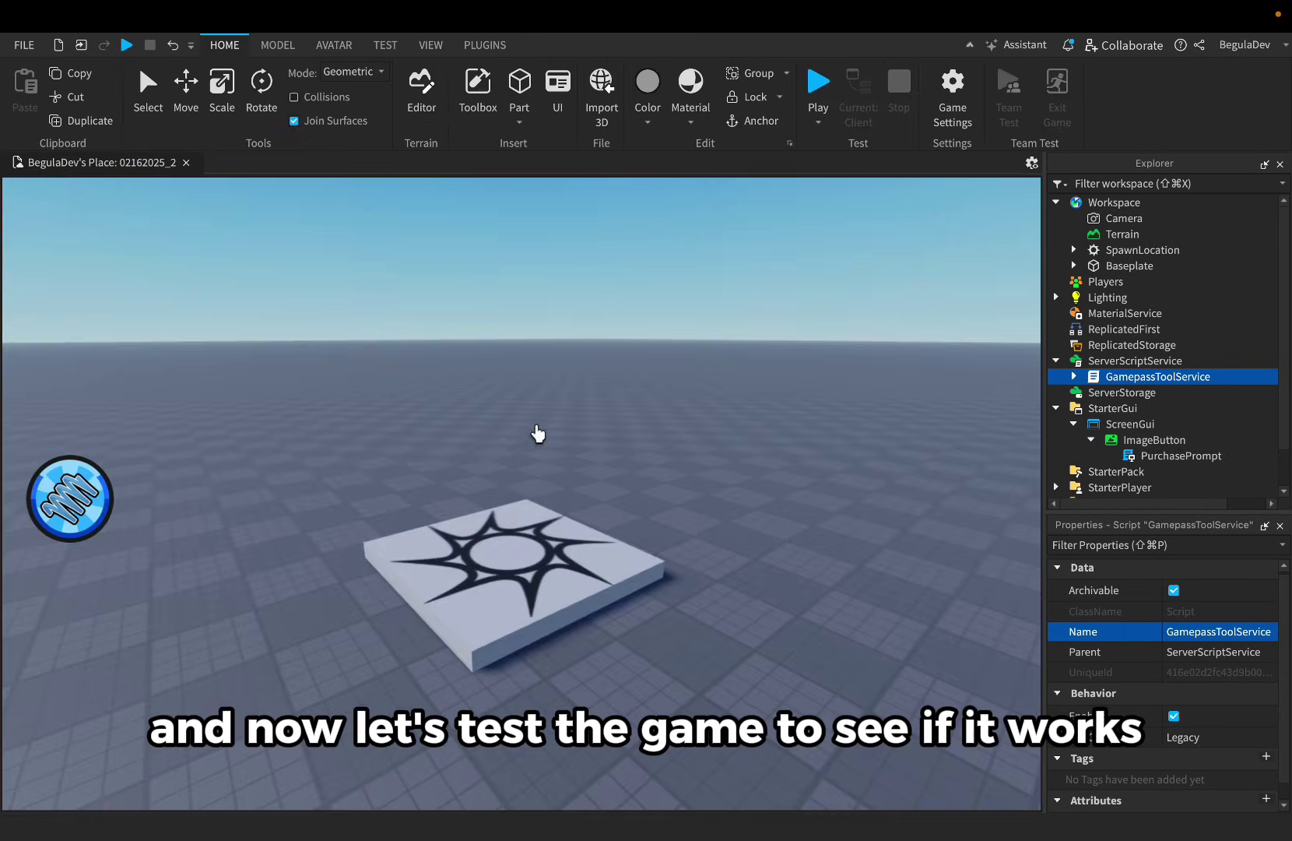
Step: Playtest the game and complete a test purchase of the 20 Robux coil gamepass through the on-screen coil button
left_click(809, 117)
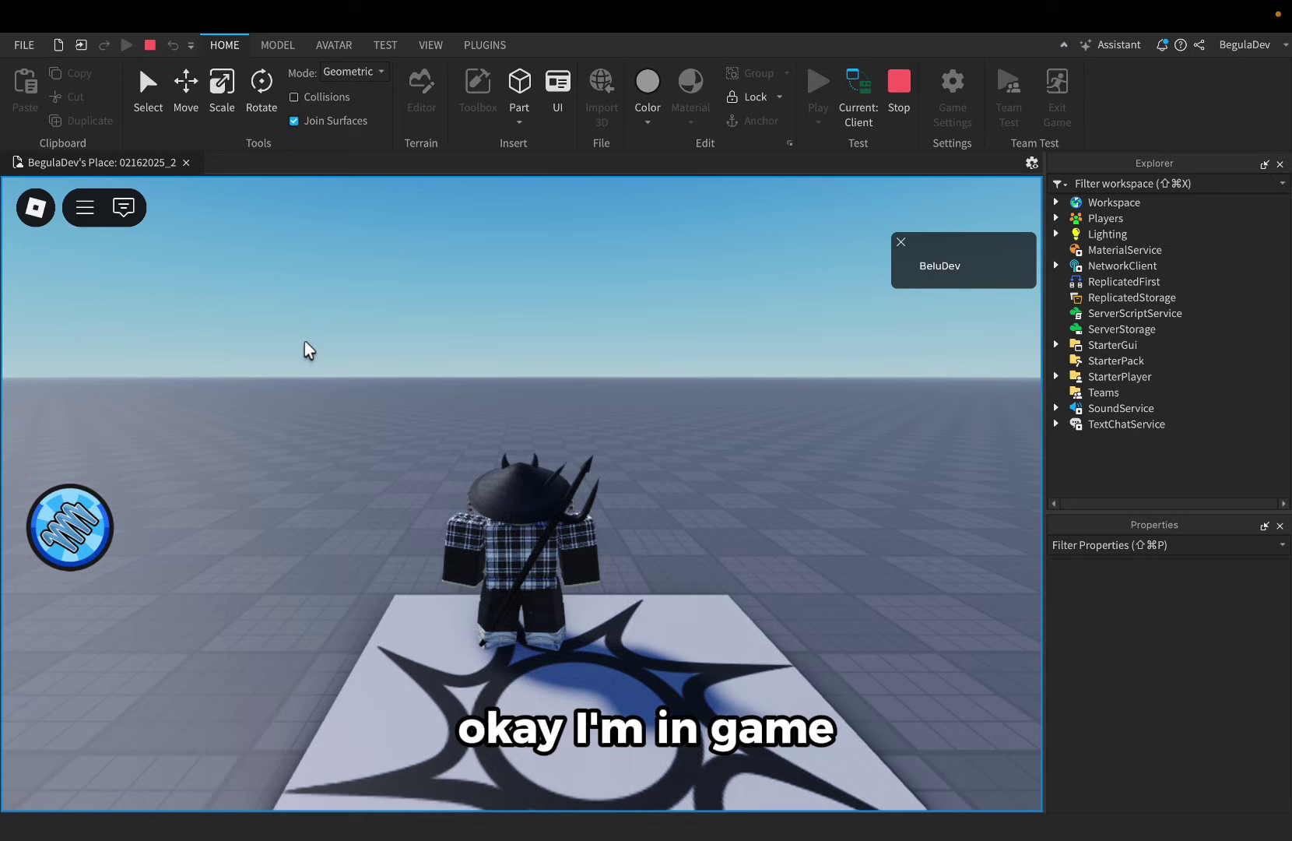
left_click(62, 541)
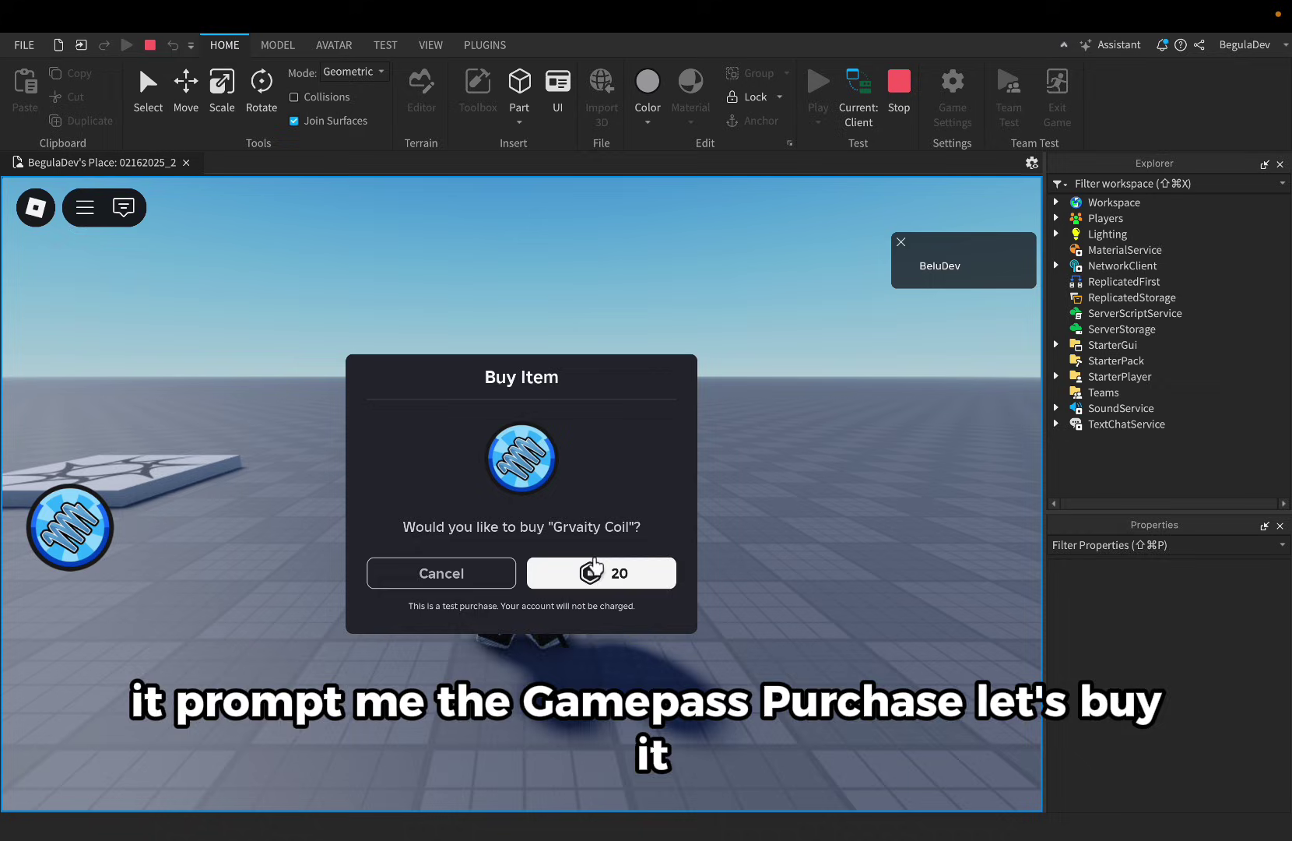
left_click(593, 580)
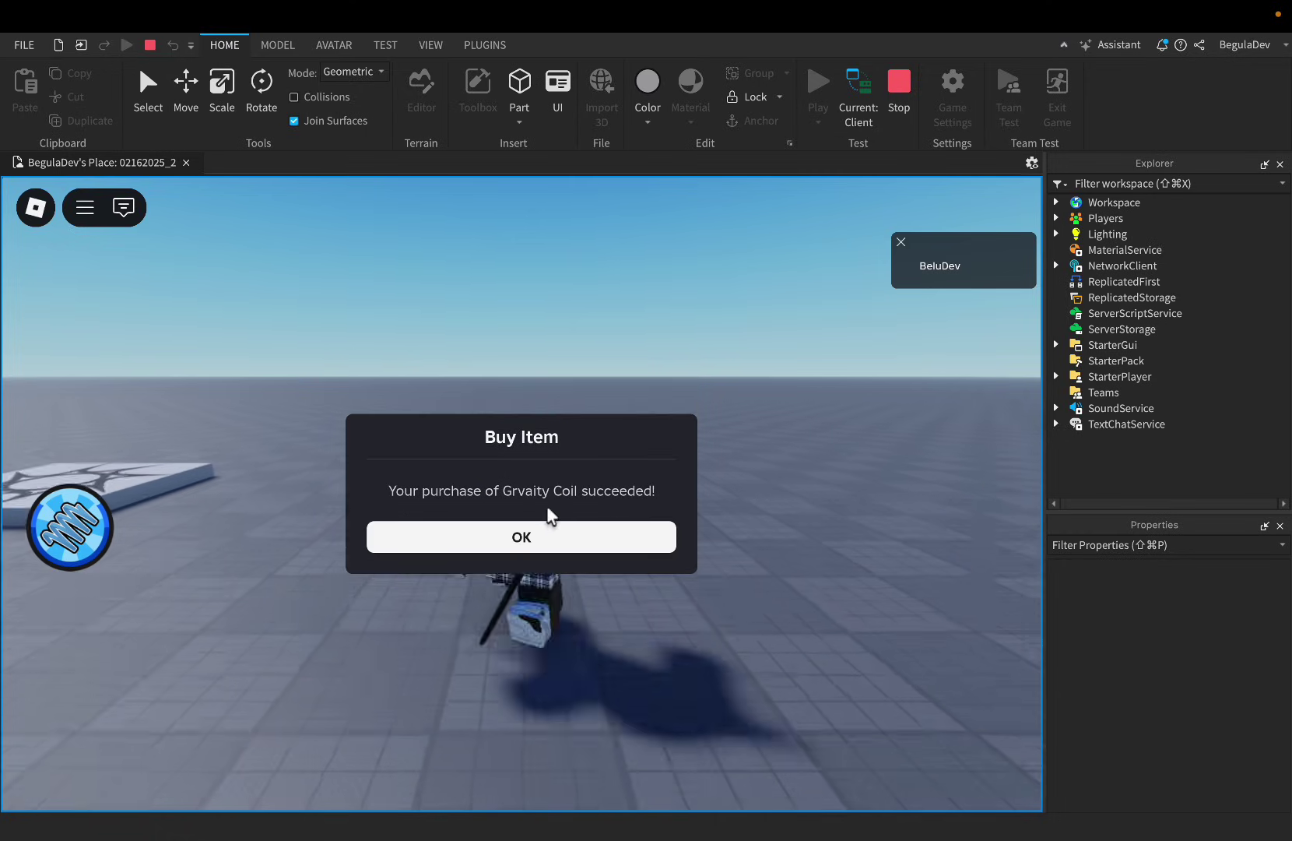
left_click(515, 539)
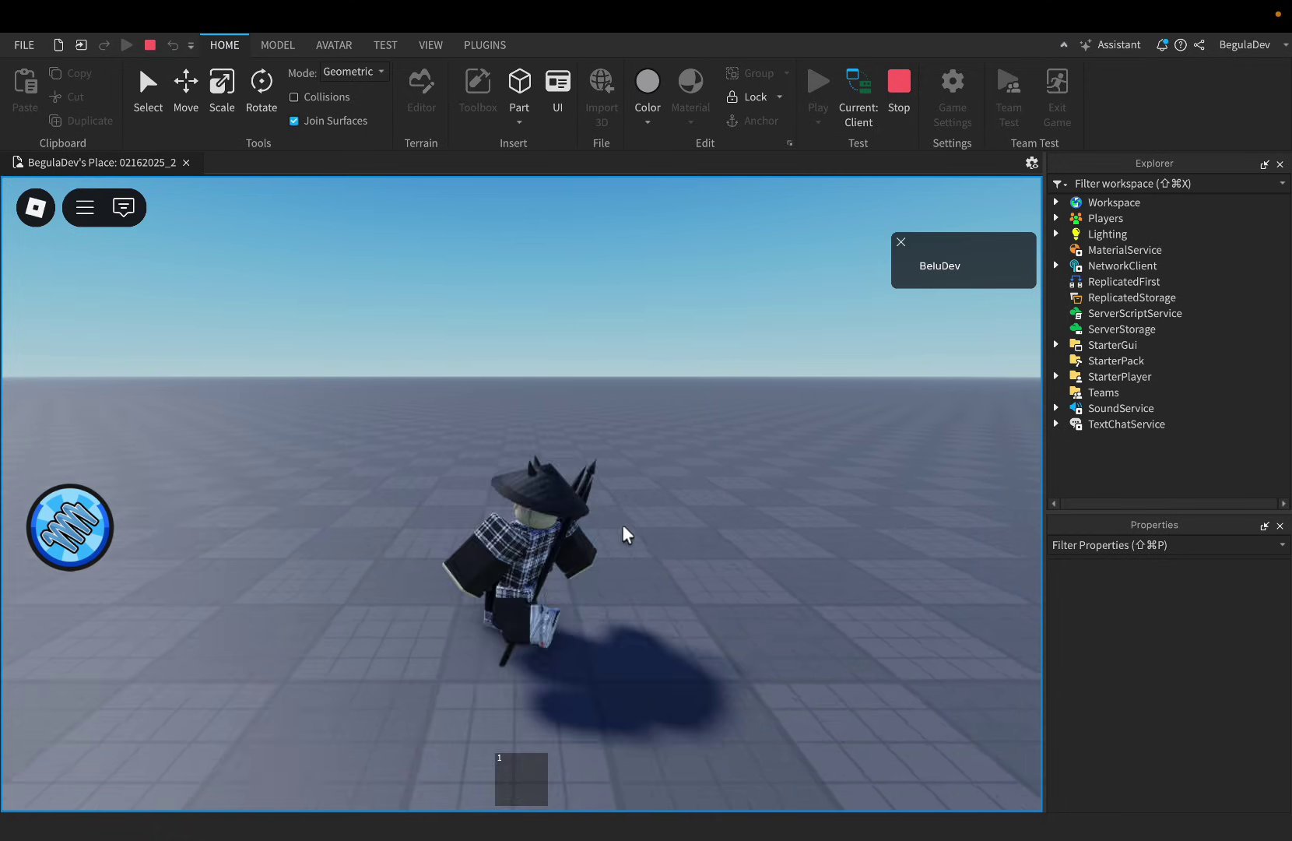
Step: Equip the purchased coil from inventory slot 1 and test it by walking and jumping around the baseplate
right_click_drag(613, 526, 617, 531)
key("1")
key("space")
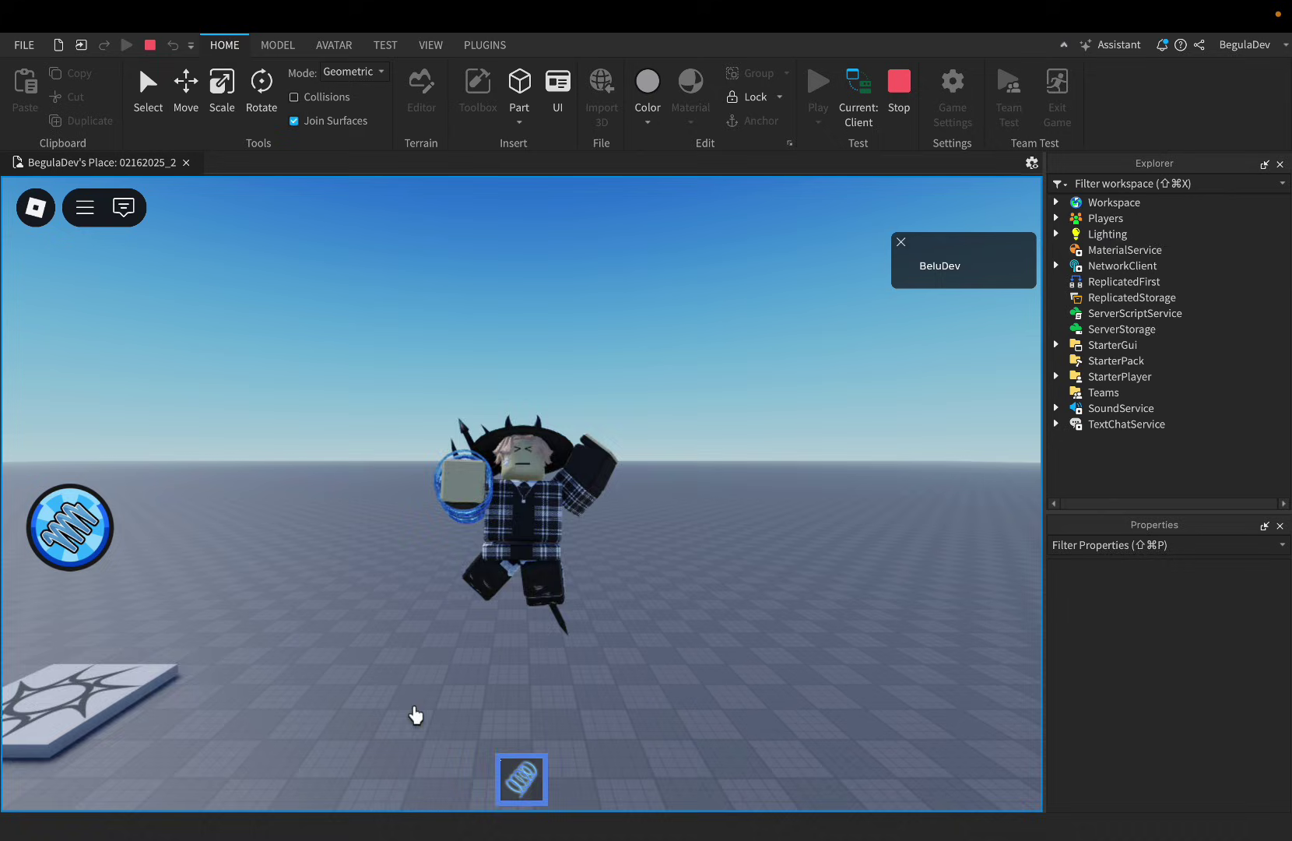
key("s")
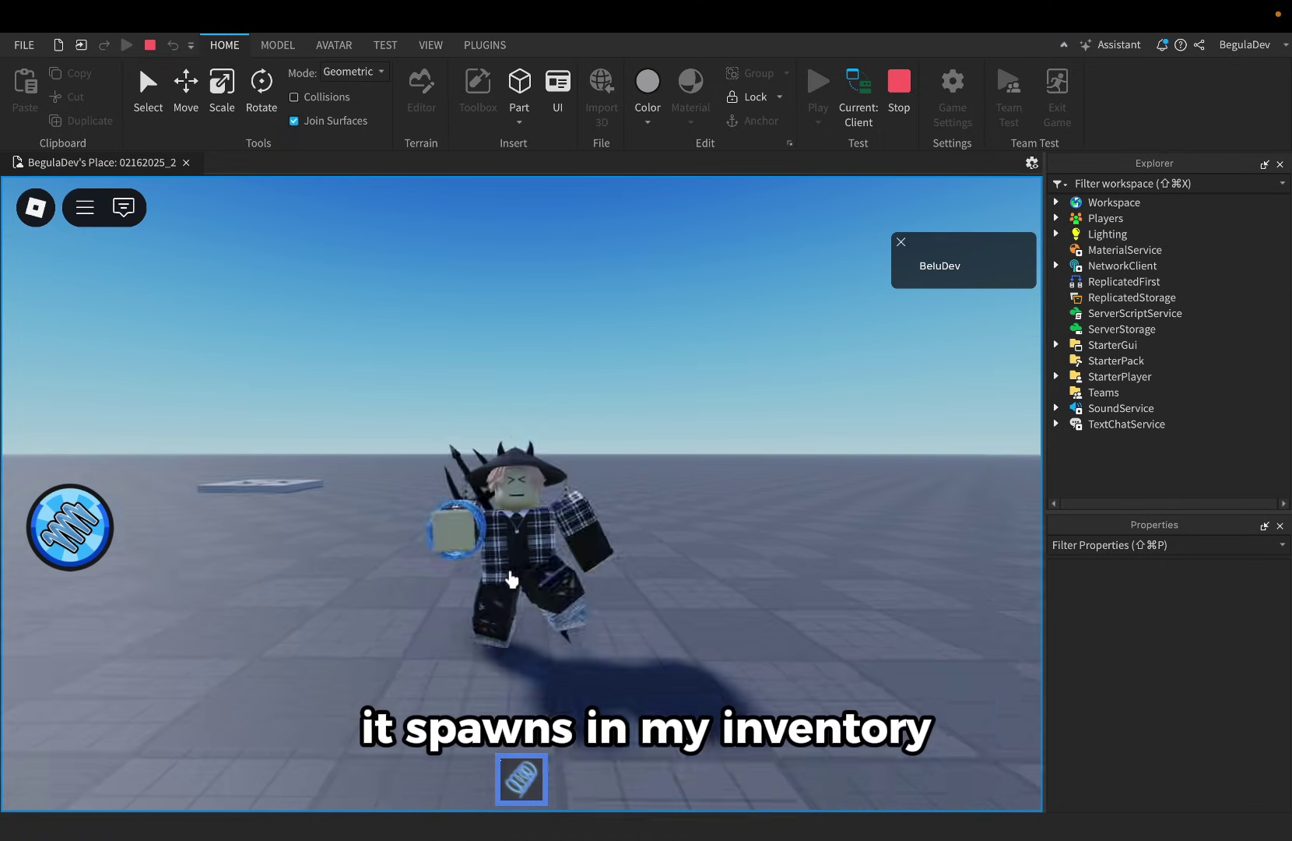
key("a")
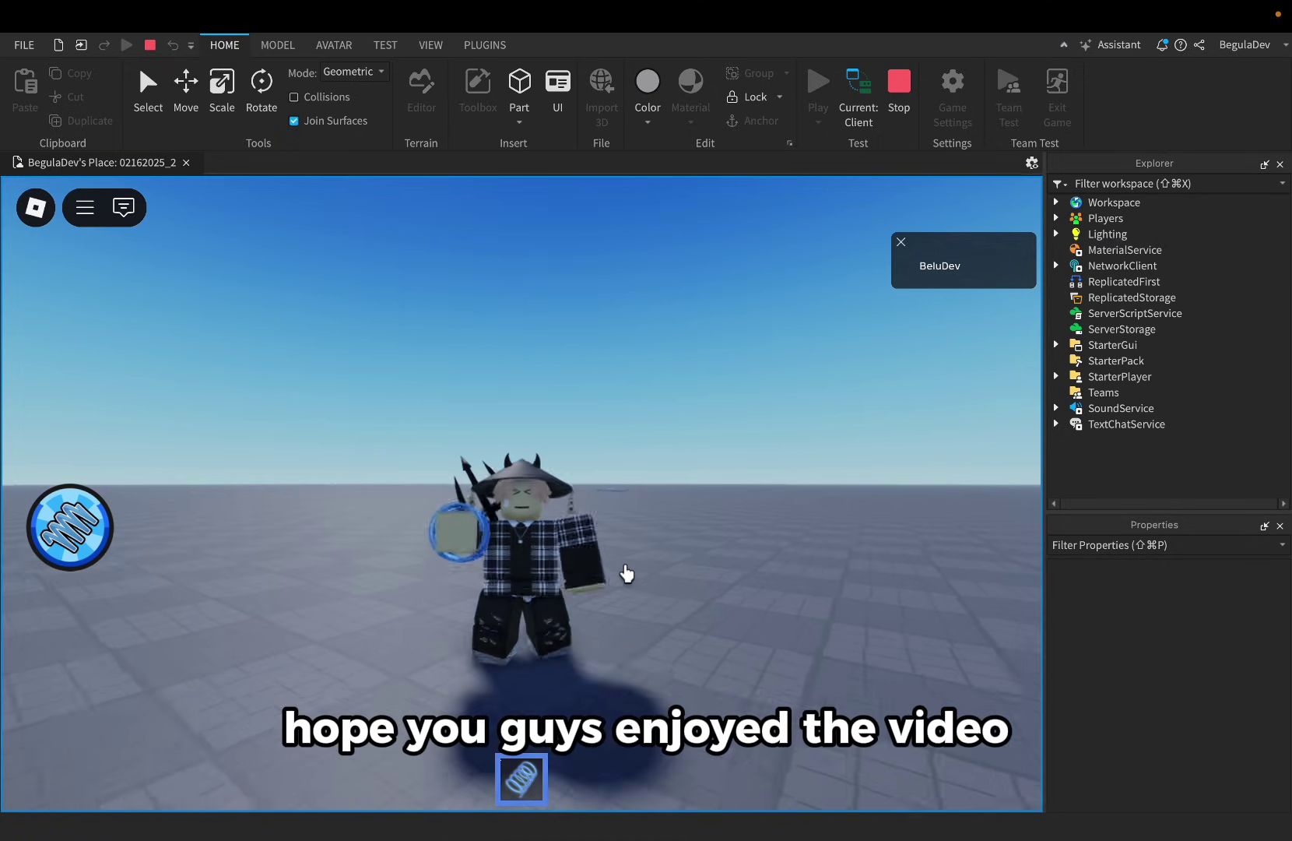
key("space")
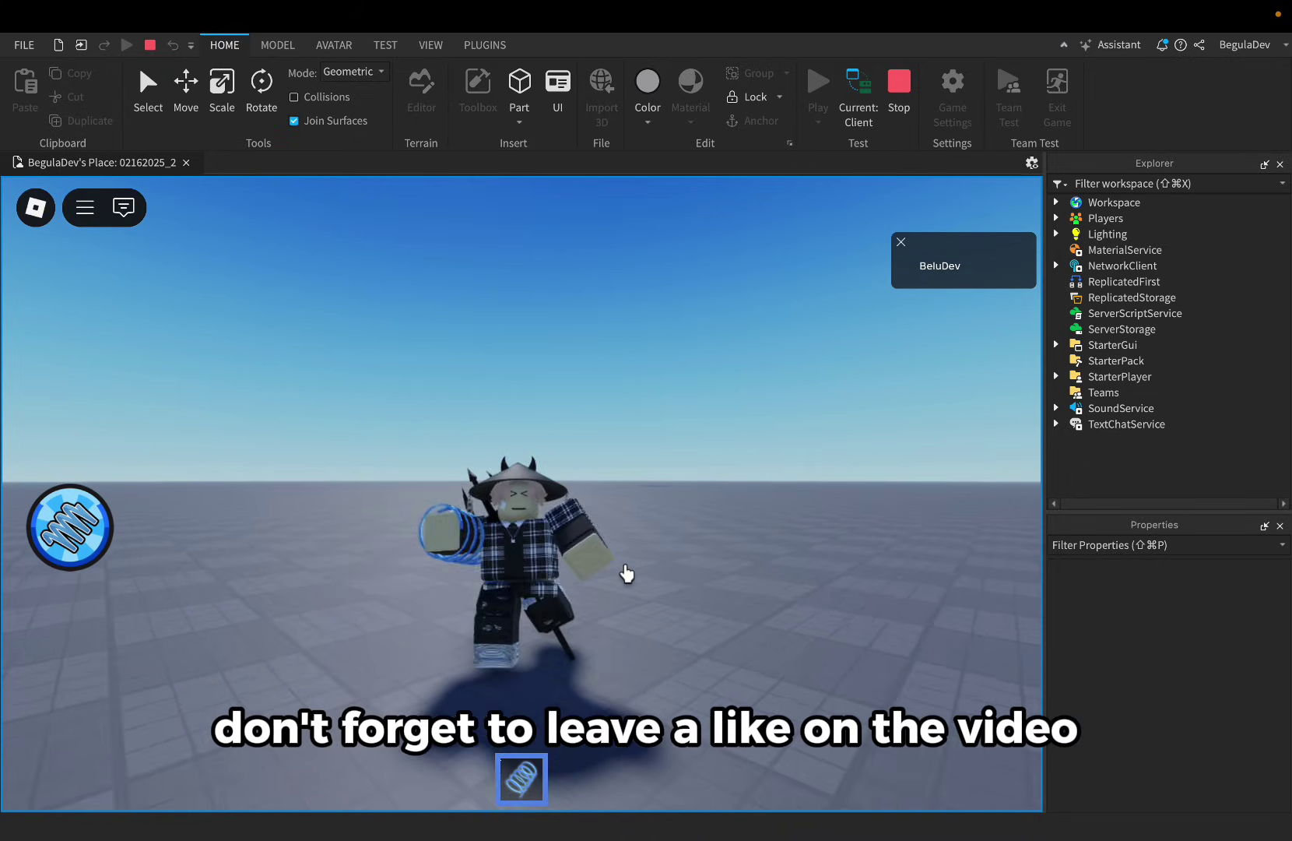
key("space")
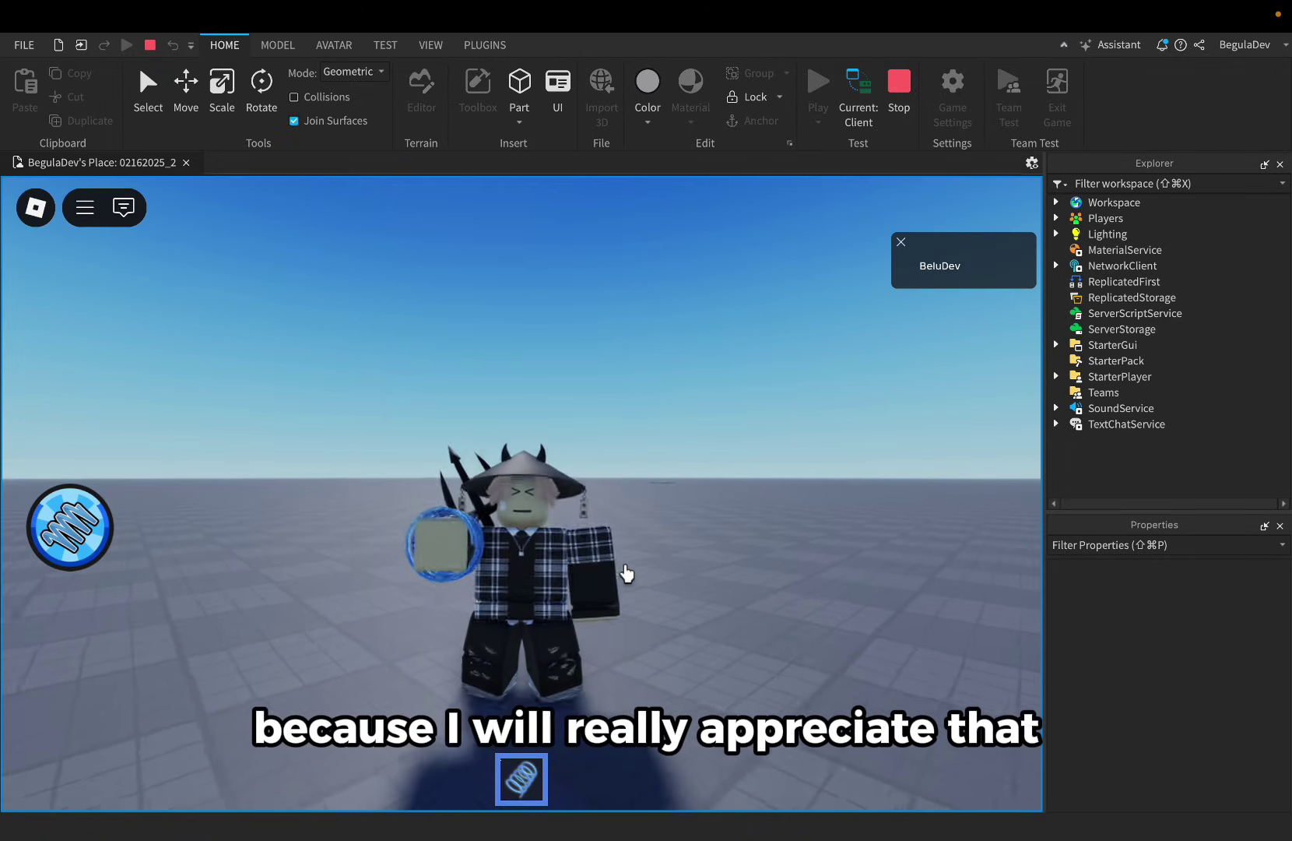
key("space")
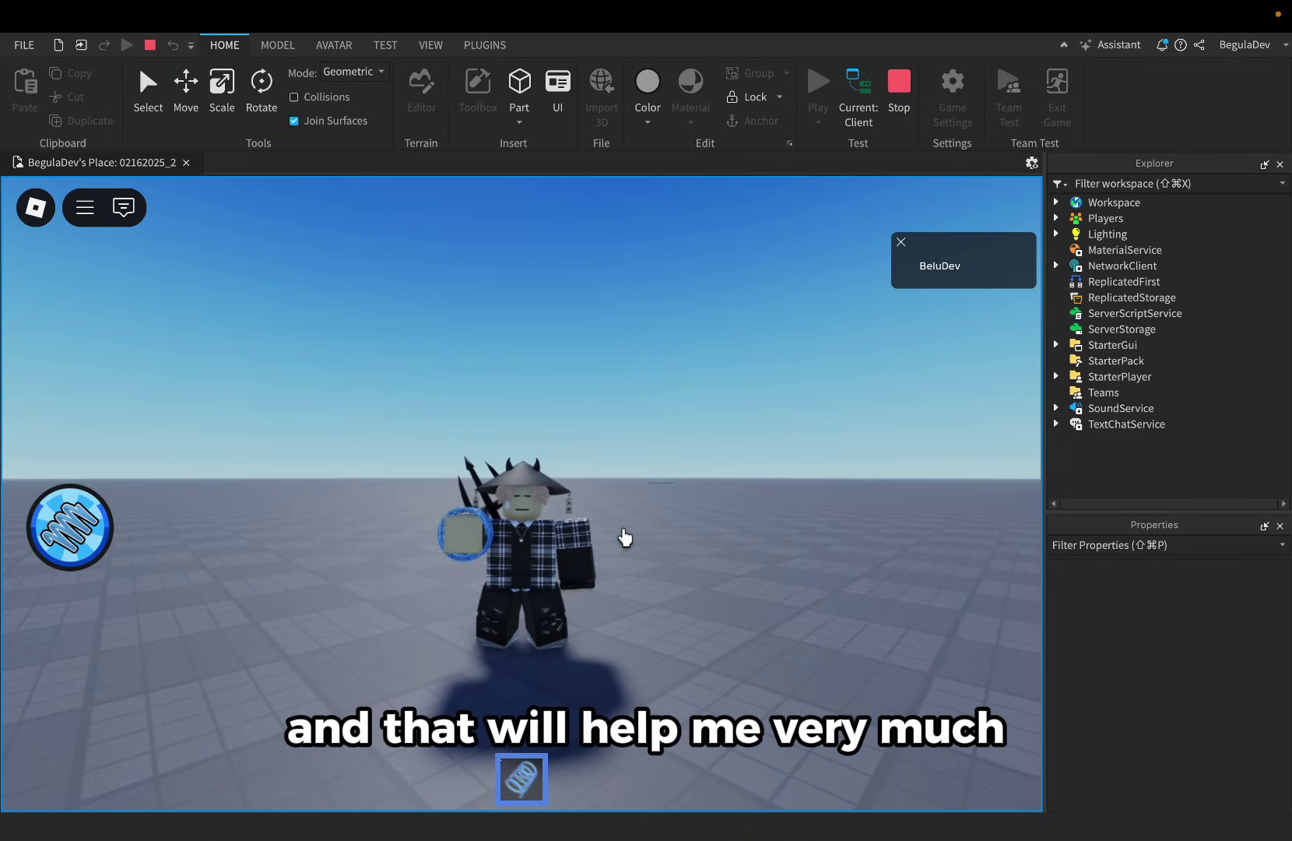